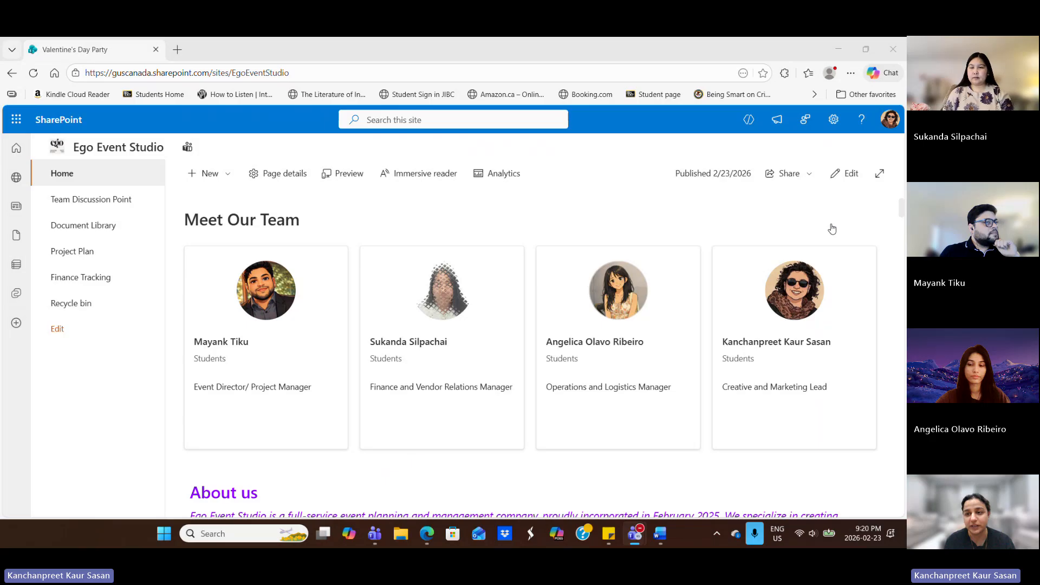
Examine the Valentine's Day Party home page from the team and About us sections through the Project Introduction to the event invitation
drag(901, 216, 902, 216)
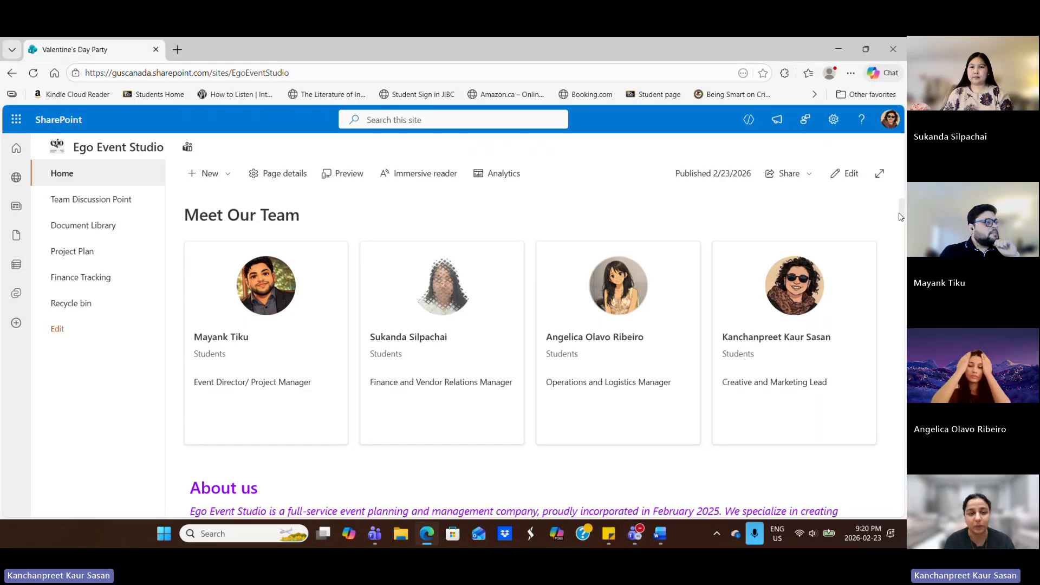
scroll(431, 366, down, 1)
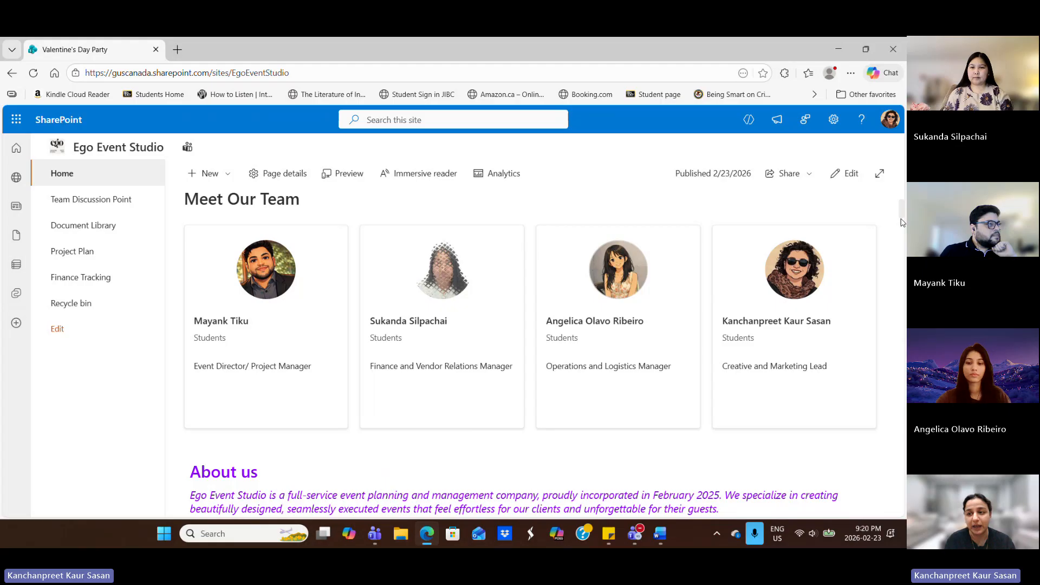
scroll(902, 223, down, 3)
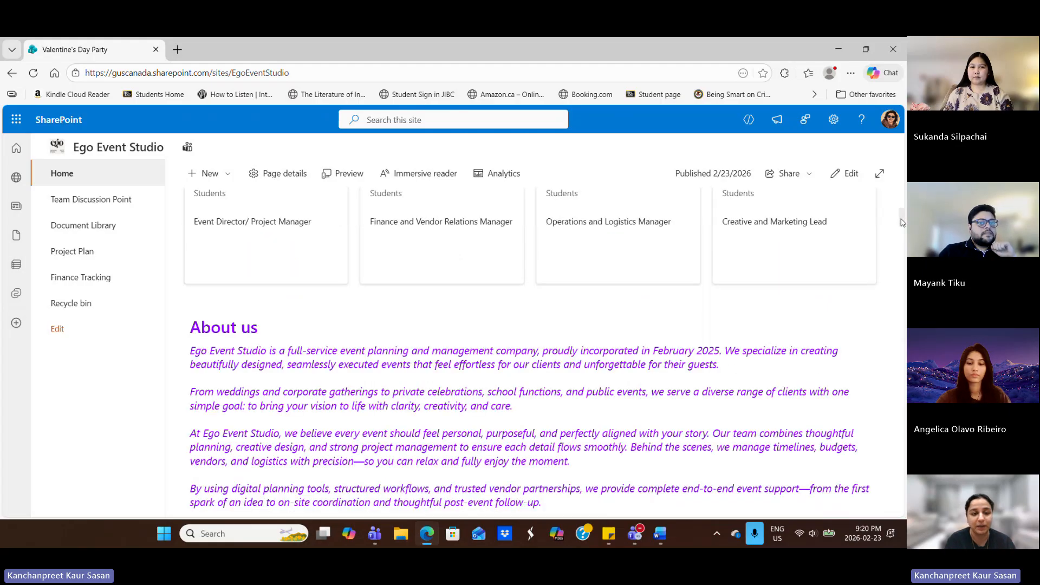
scroll(902, 222, up, 5)
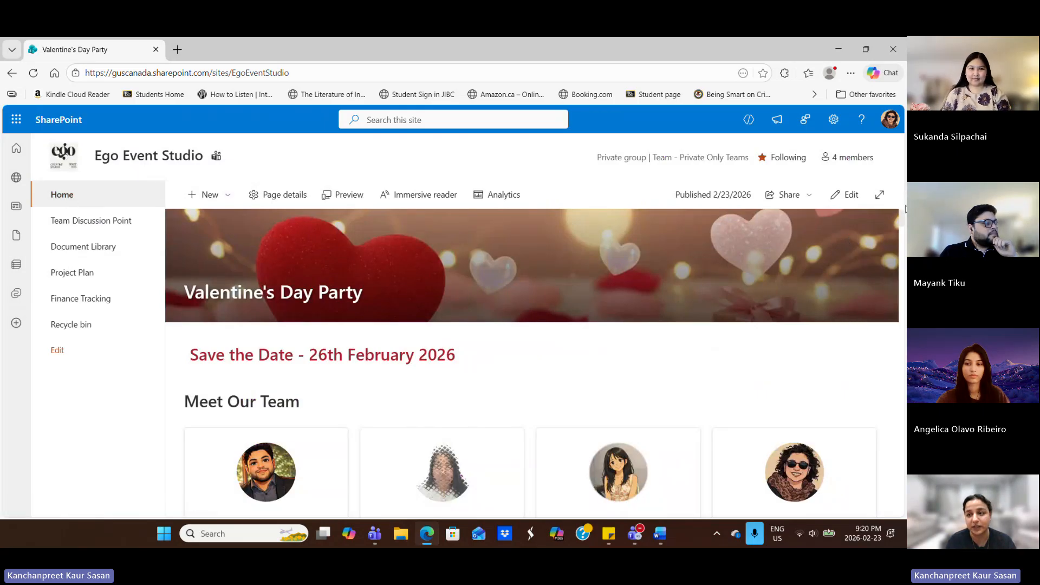
scroll(902, 219, down, 6)
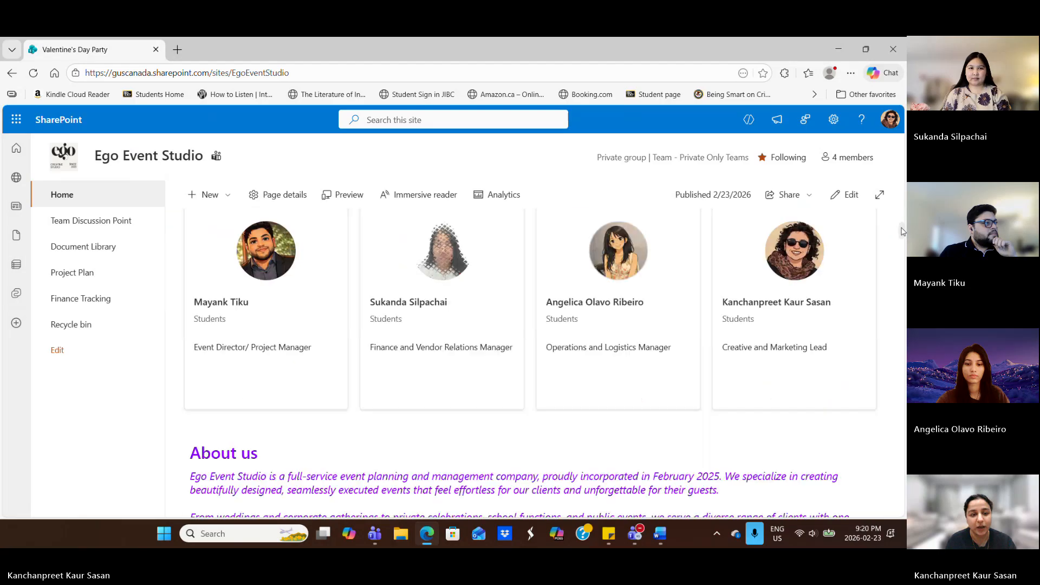
scroll(903, 240, down, 1)
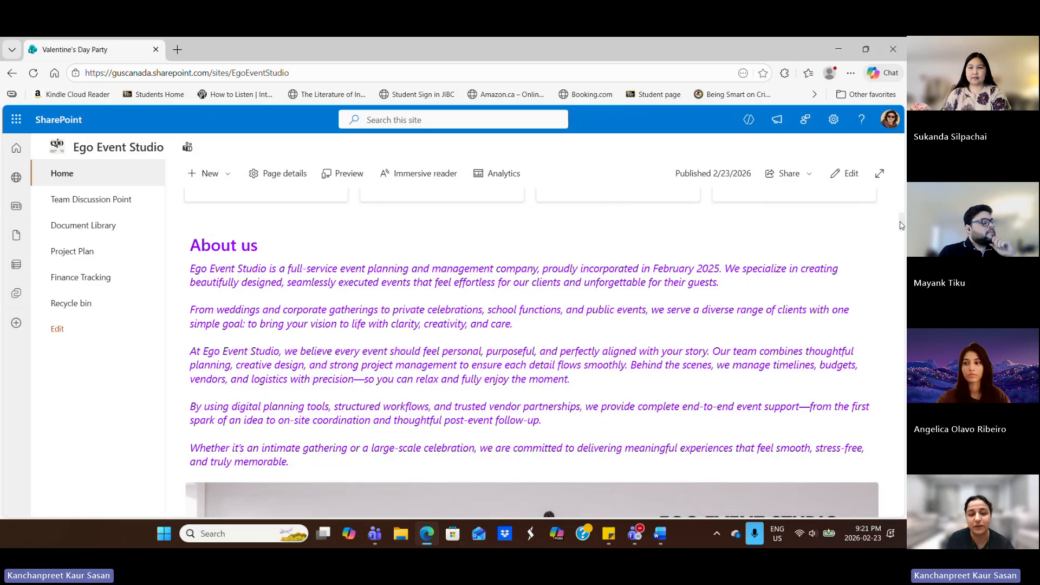
drag(902, 225, 905, 271)
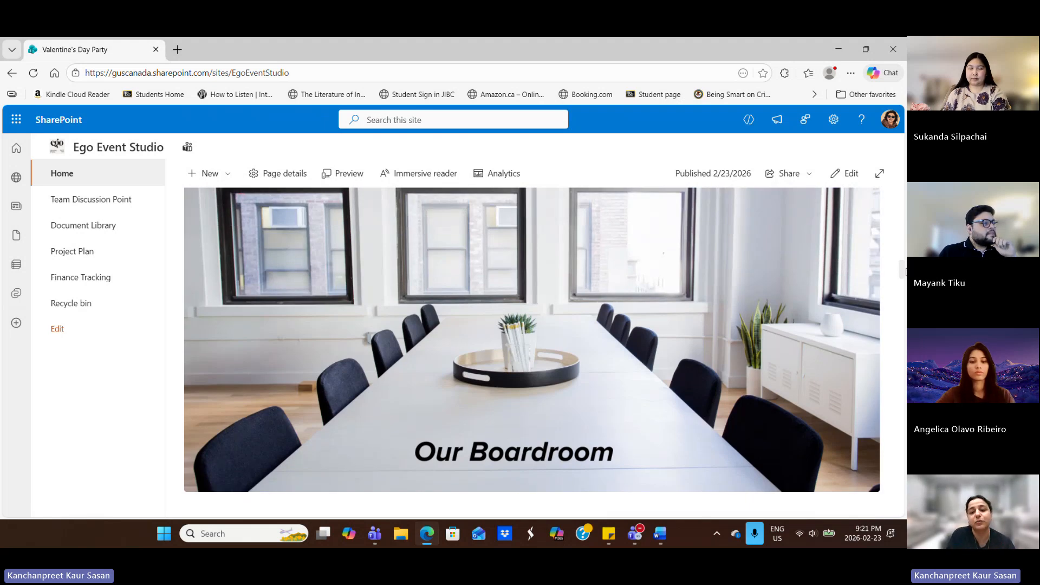
drag(905, 271, 902, 361)
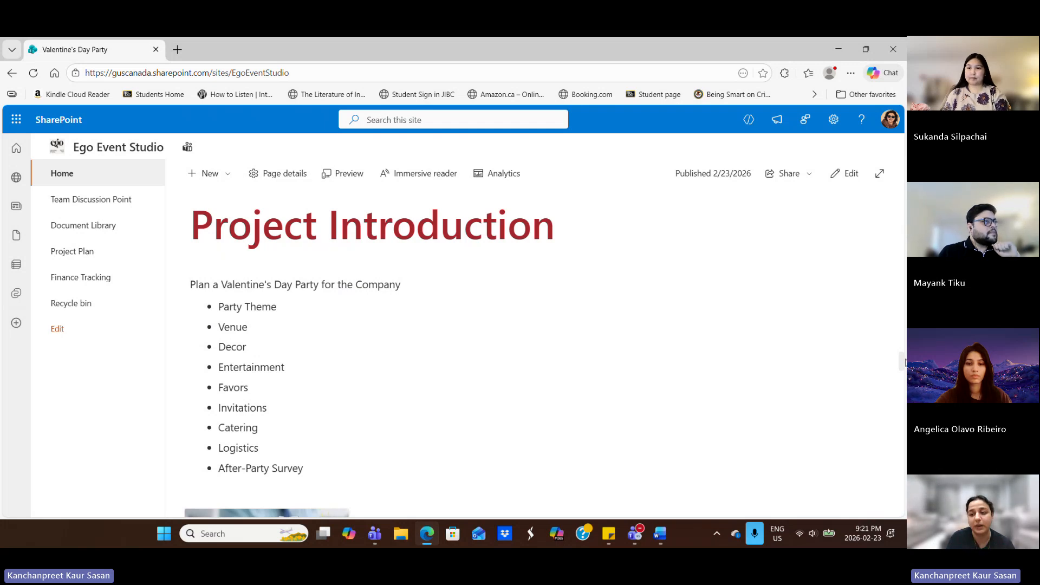
scroll(903, 365, down, 4)
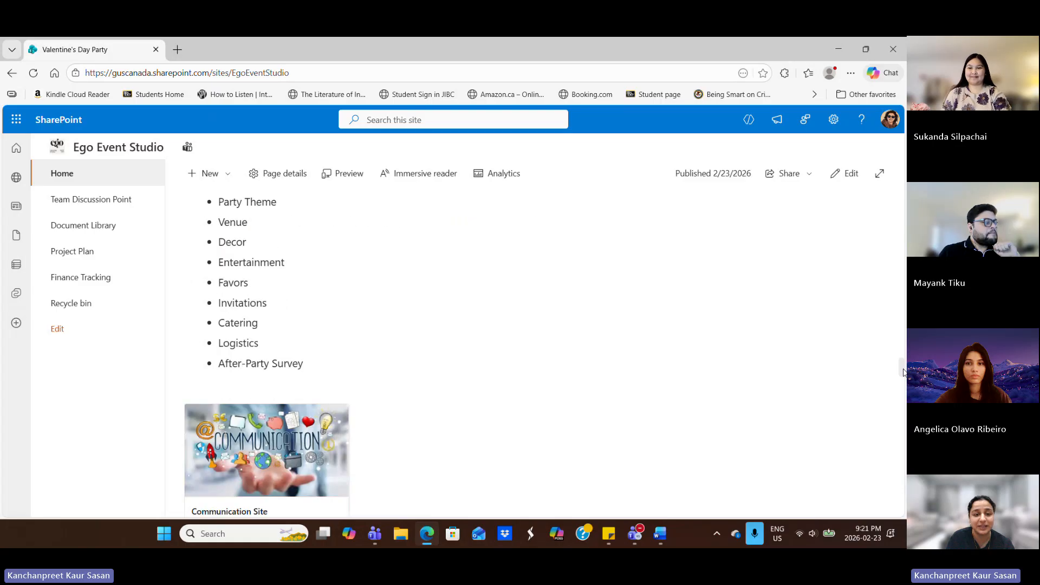
drag(904, 377, 904, 490)
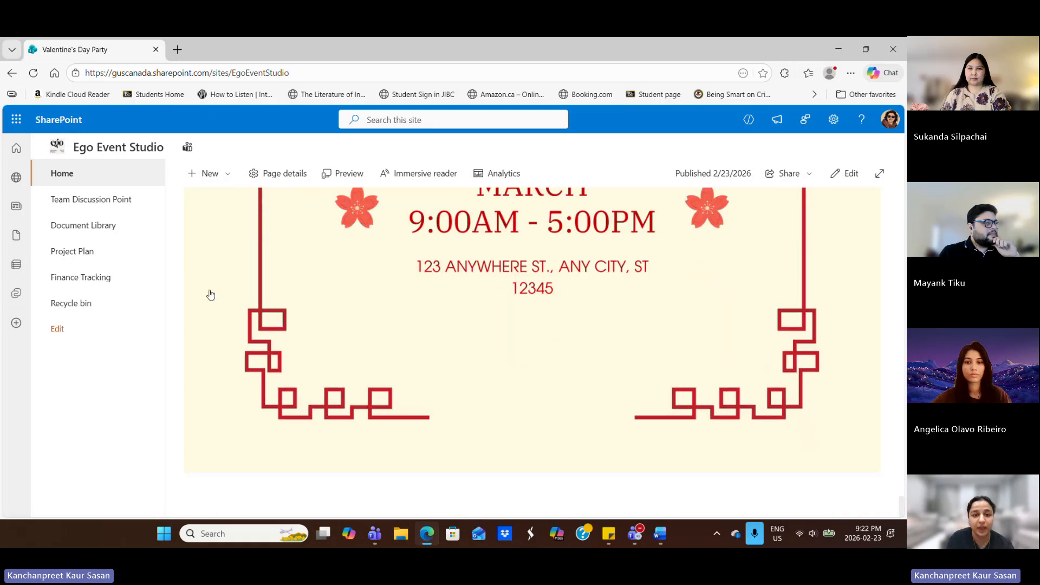
Open the Team Discussion Point notebook and view the First week of January 2026 agenda and the Meeting Minutes and Recordings section
click(108, 209)
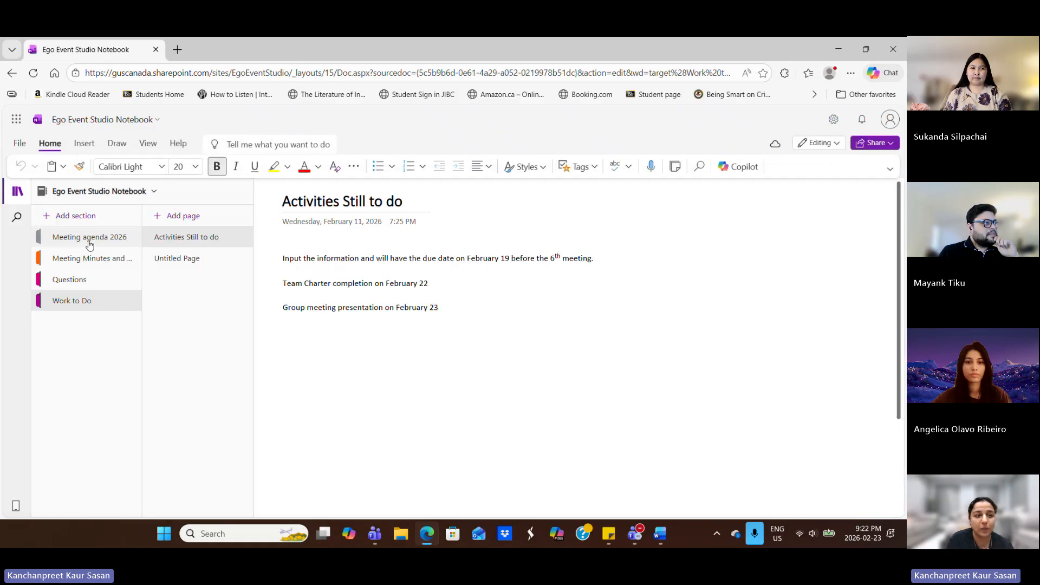
click(89, 239)
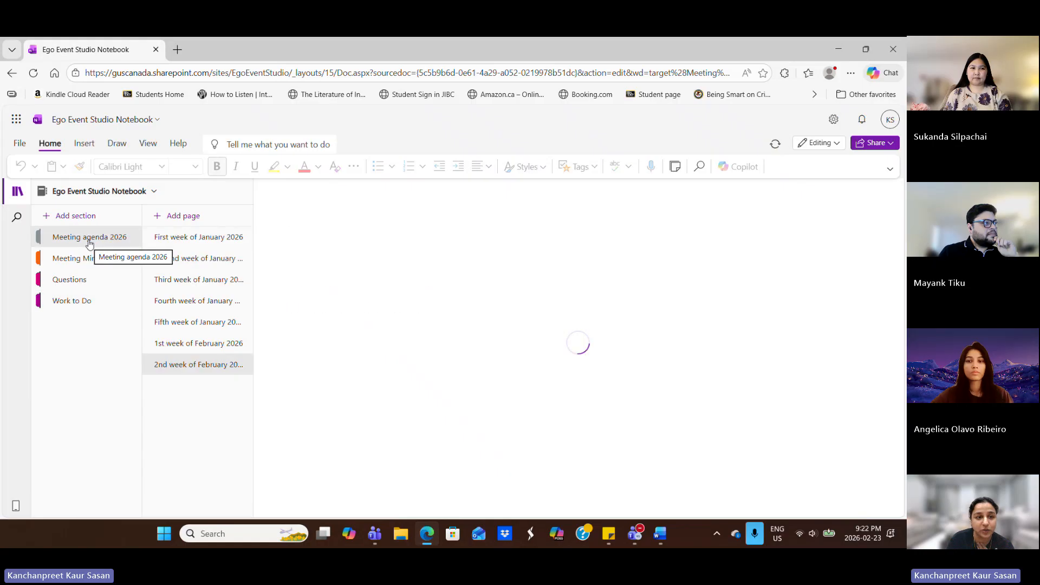
click(193, 238)
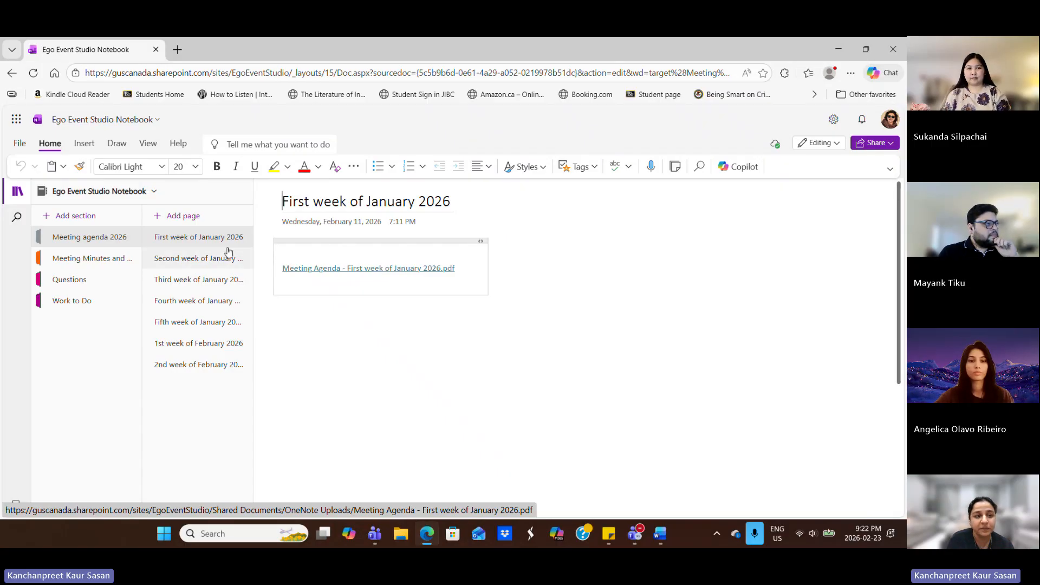
click(90, 263)
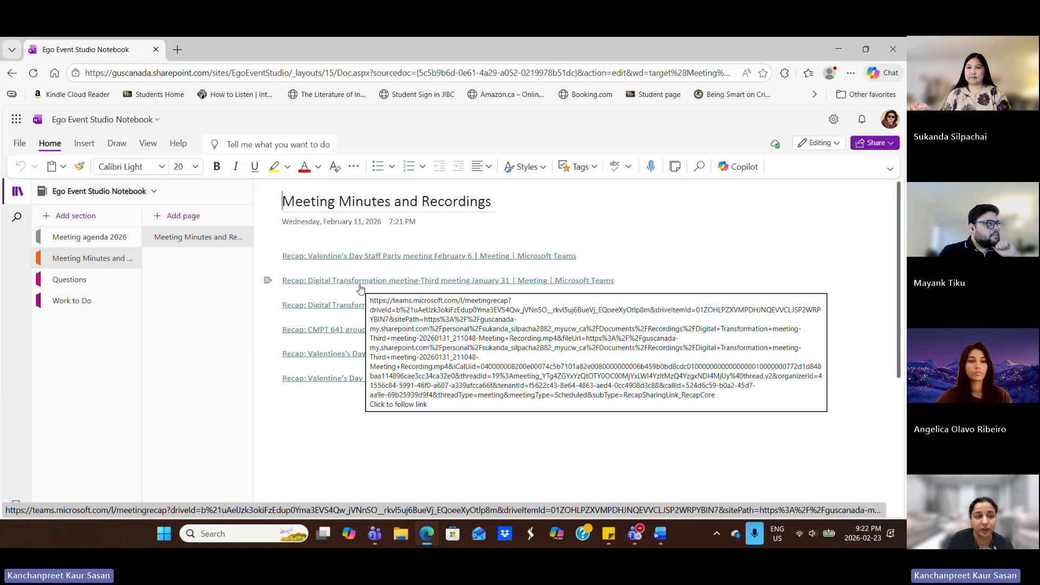
Review the notebook's Questions section, including the Clarity on Sharepoint Site page, and the Work to Do section
click(92, 279)
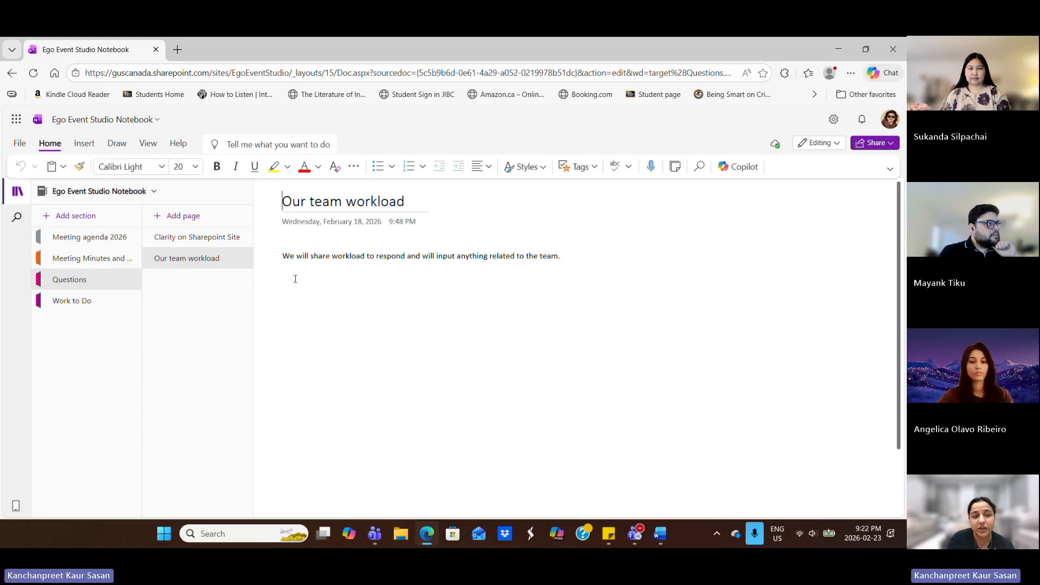
click(213, 238)
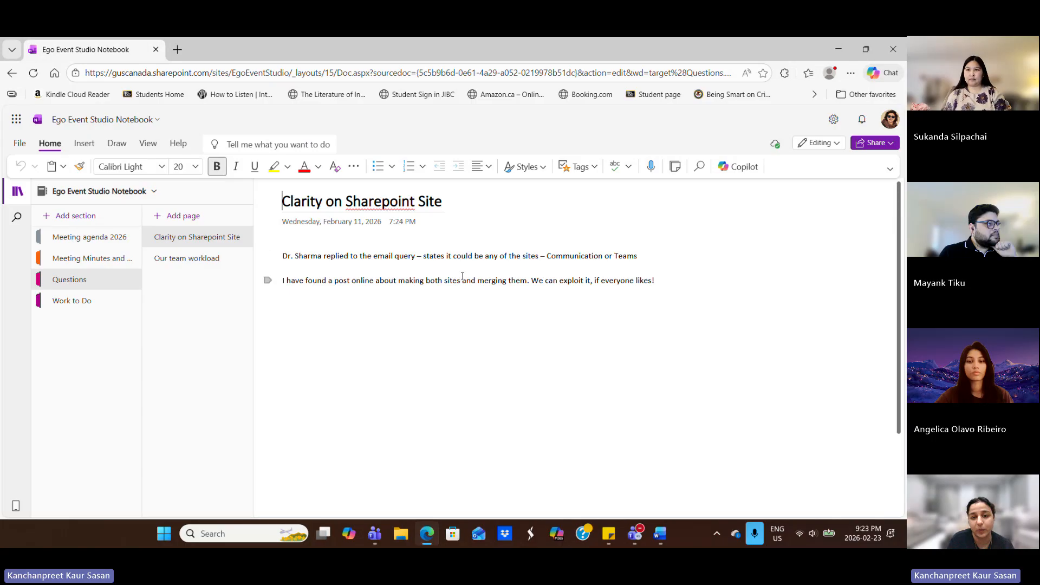
click(205, 261)
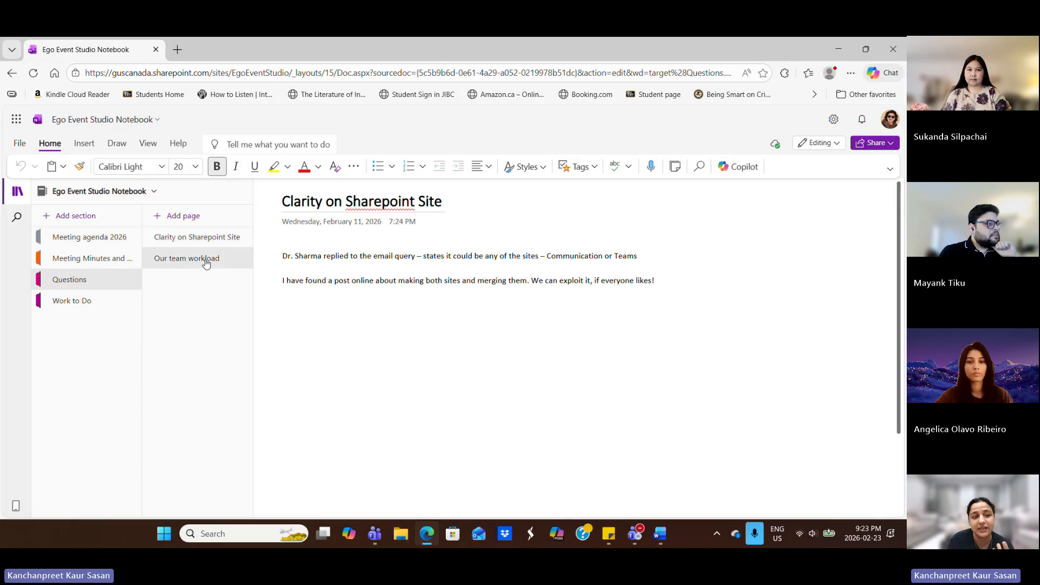
click(72, 302)
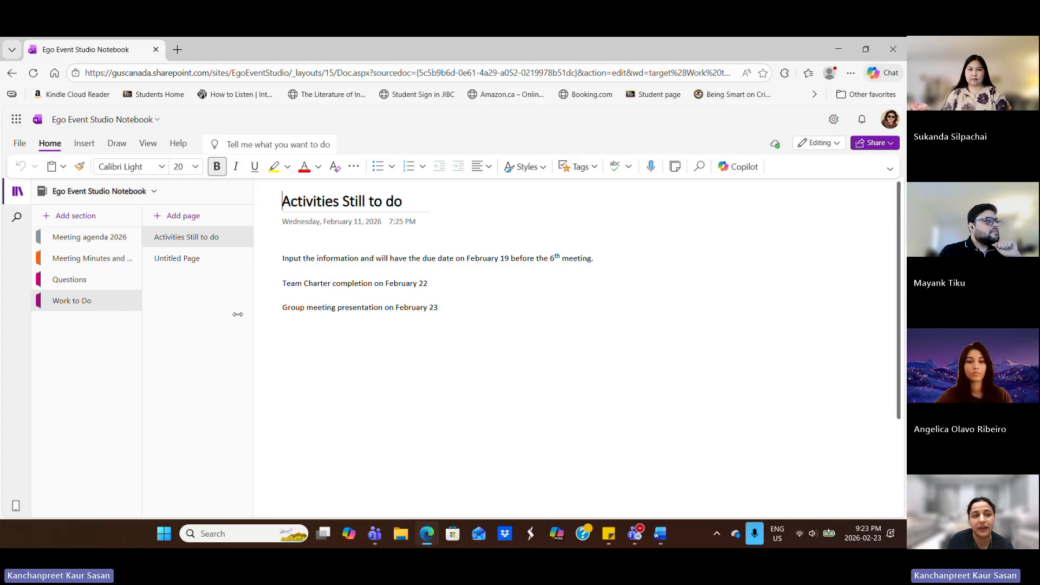
Return to the SharePoint site and browse the Document Library's full file list with the PowerPoint filter cleared
right_click(11, 75)
click(38, 247)
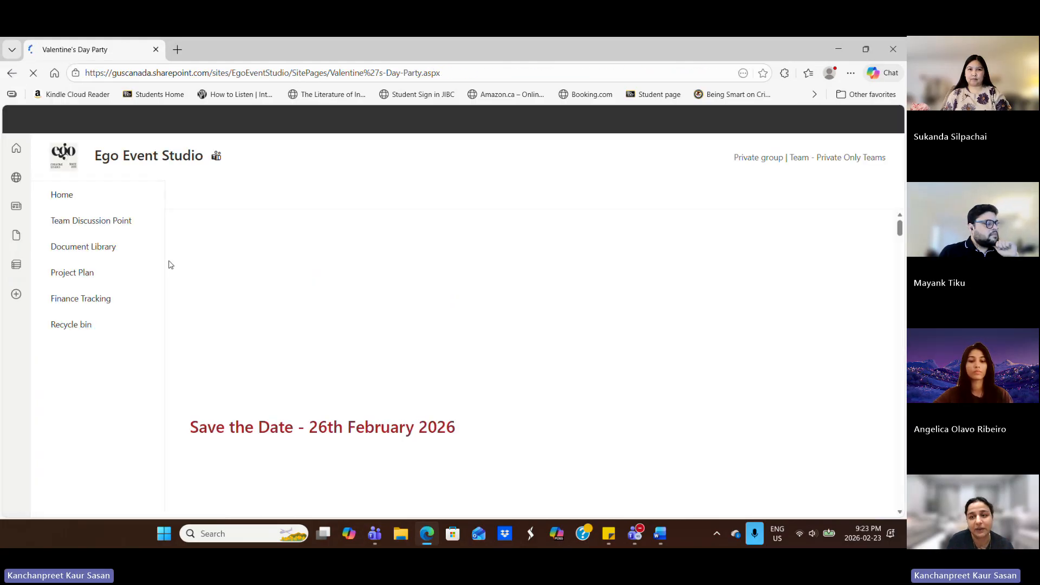
click(95, 250)
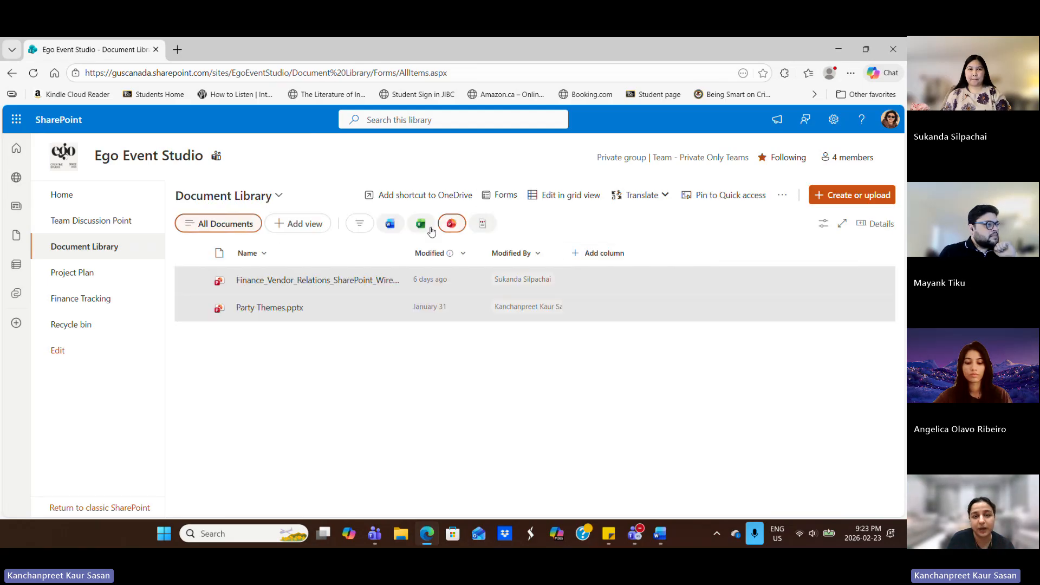
click(451, 225)
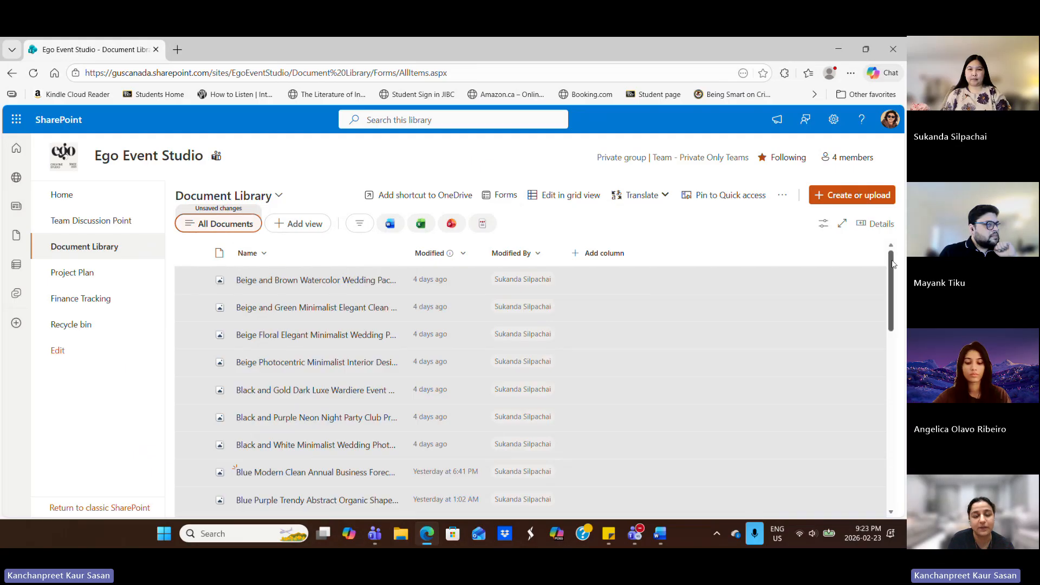
drag(893, 263, 892, 477)
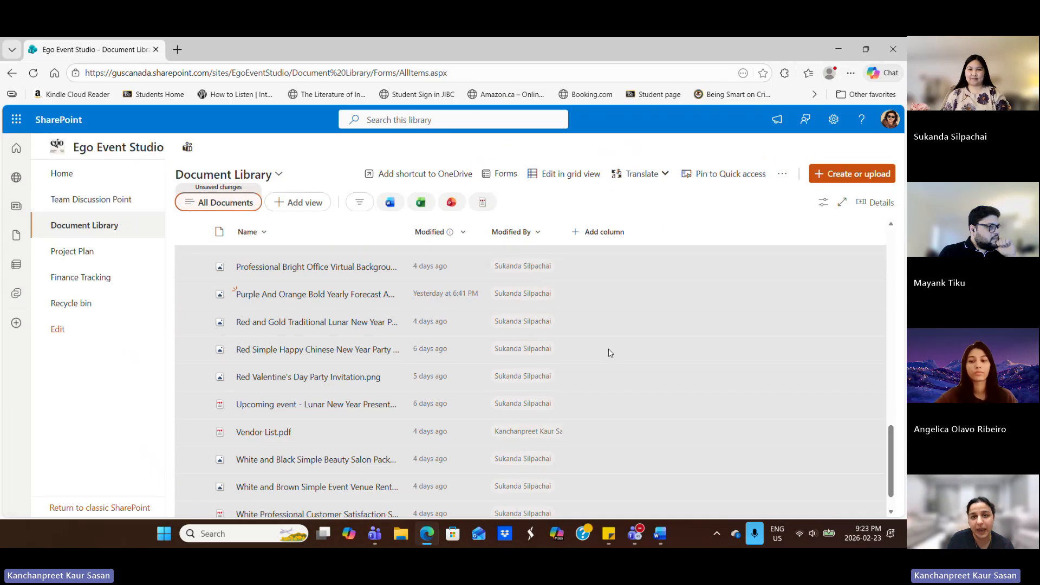
click(524, 51)
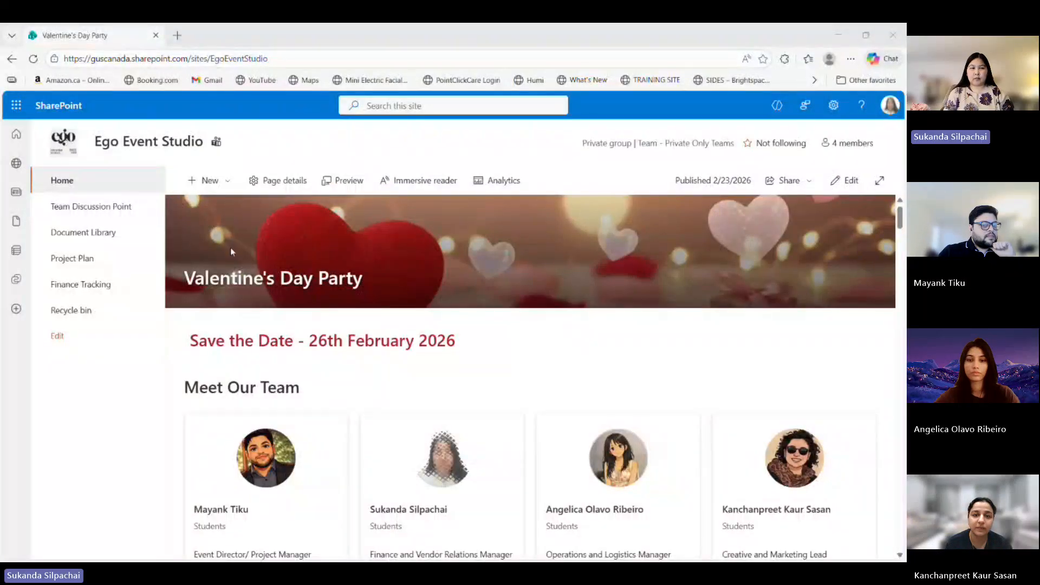
View the Project Plan task board and the Finance Tracking list of the site
click(81, 259)
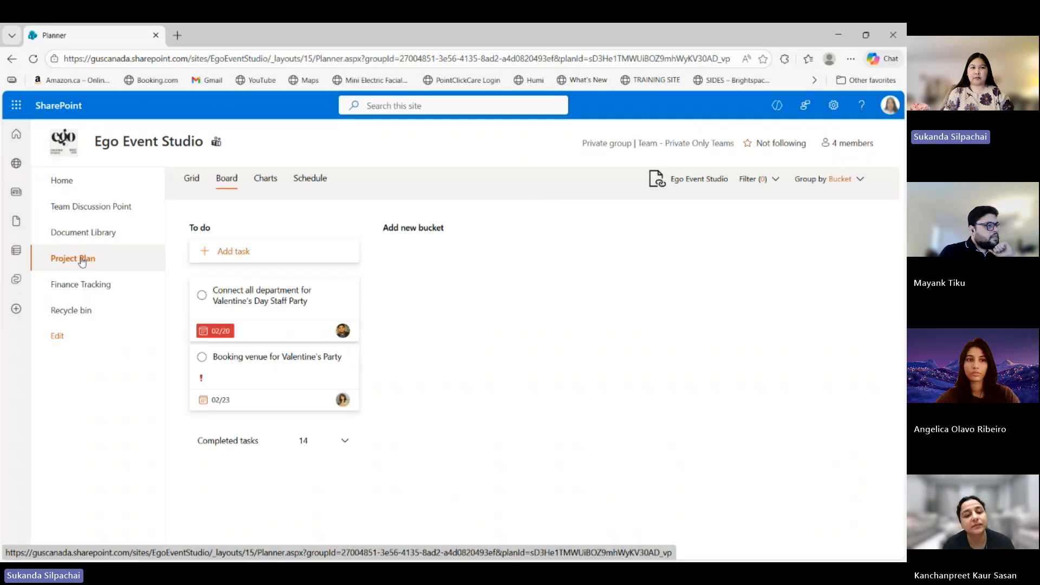
click(78, 288)
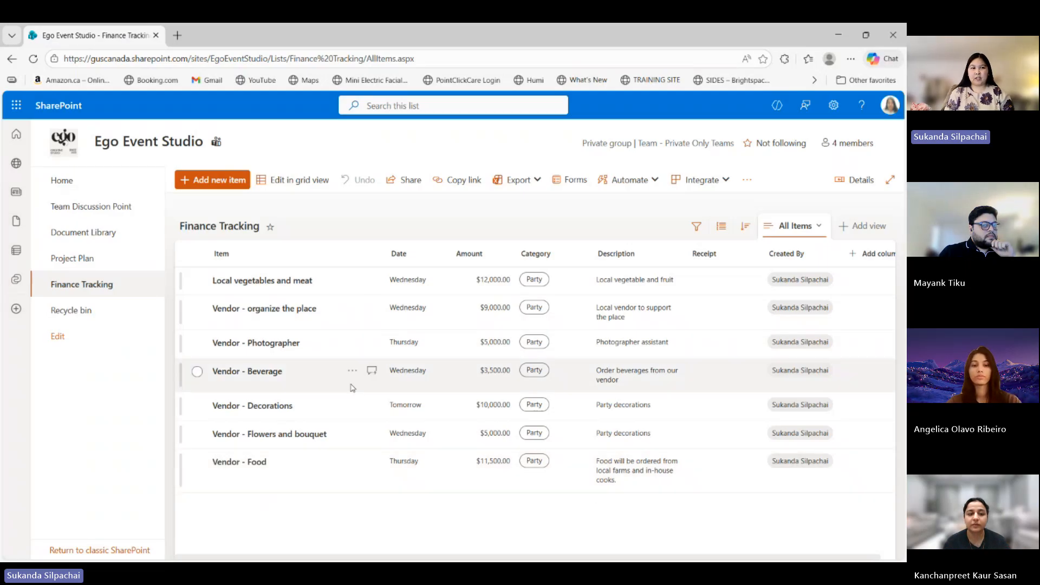
Reopen the Project Plan board, expand the completed tasks in the To do bucket, and look through them
click(75, 259)
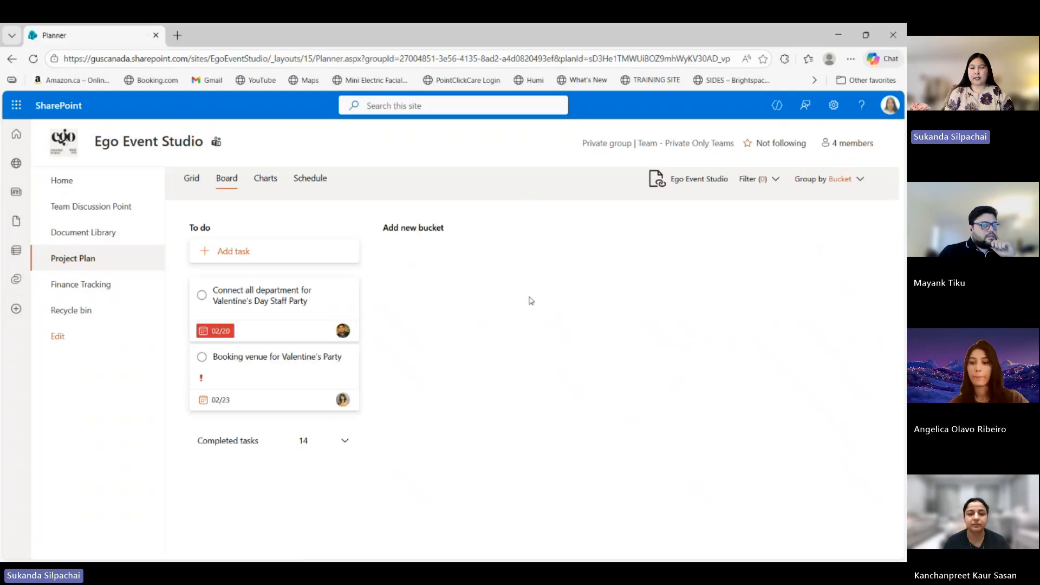
click(345, 442)
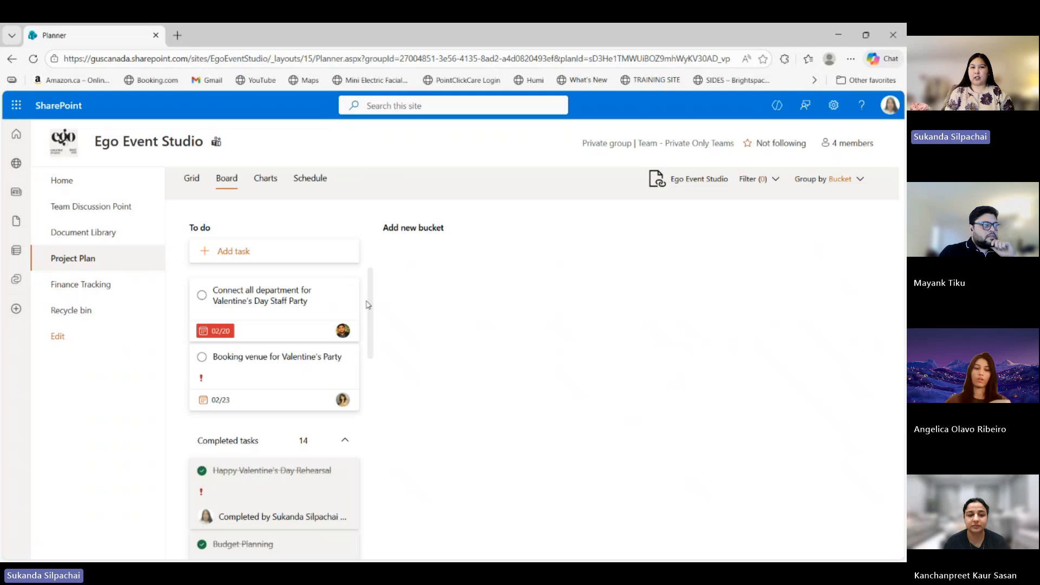
scroll(374, 291, down, 3)
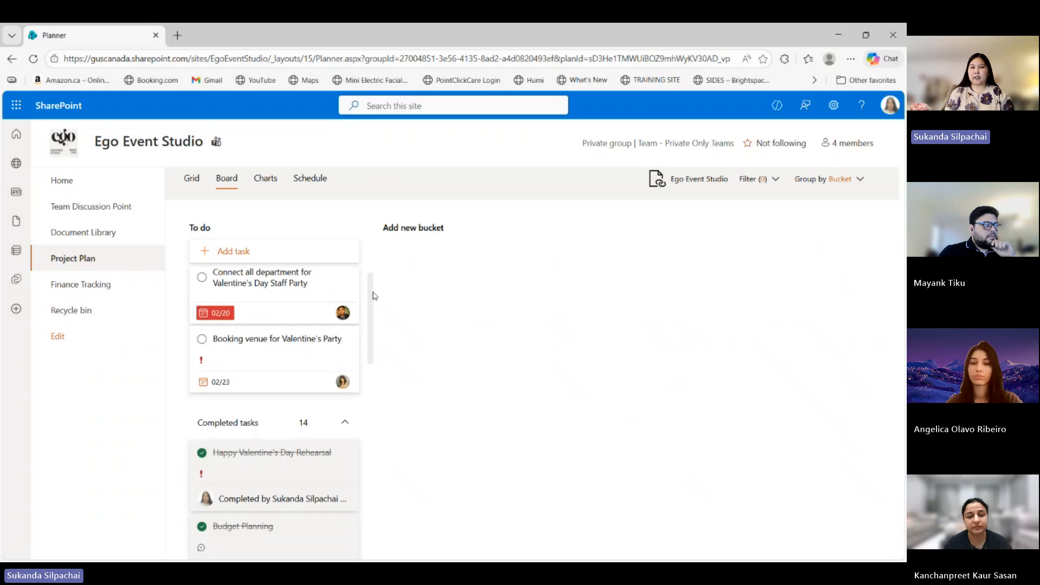
scroll(378, 339, down, 5)
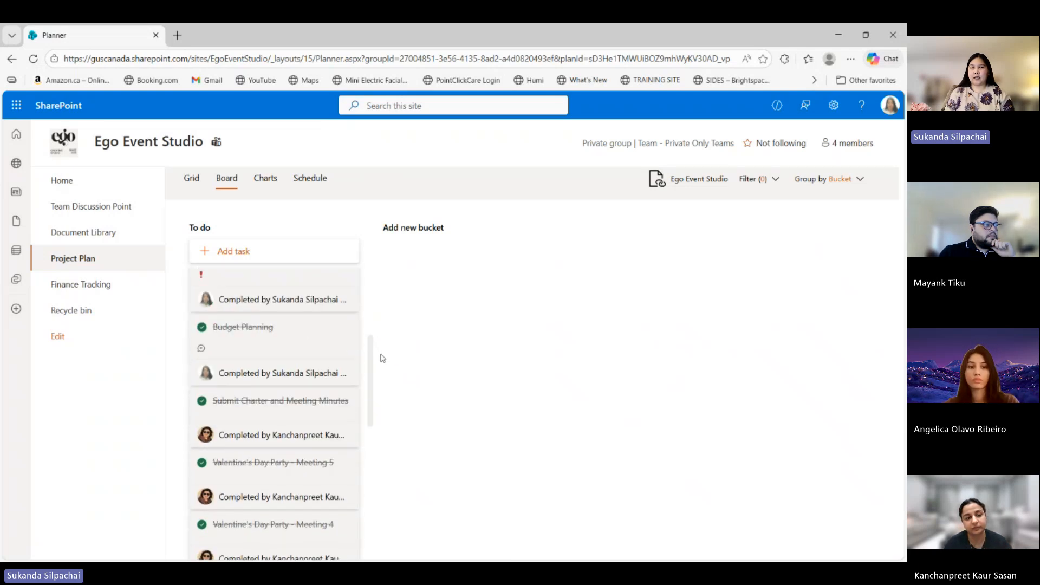
scroll(383, 403, down, 10)
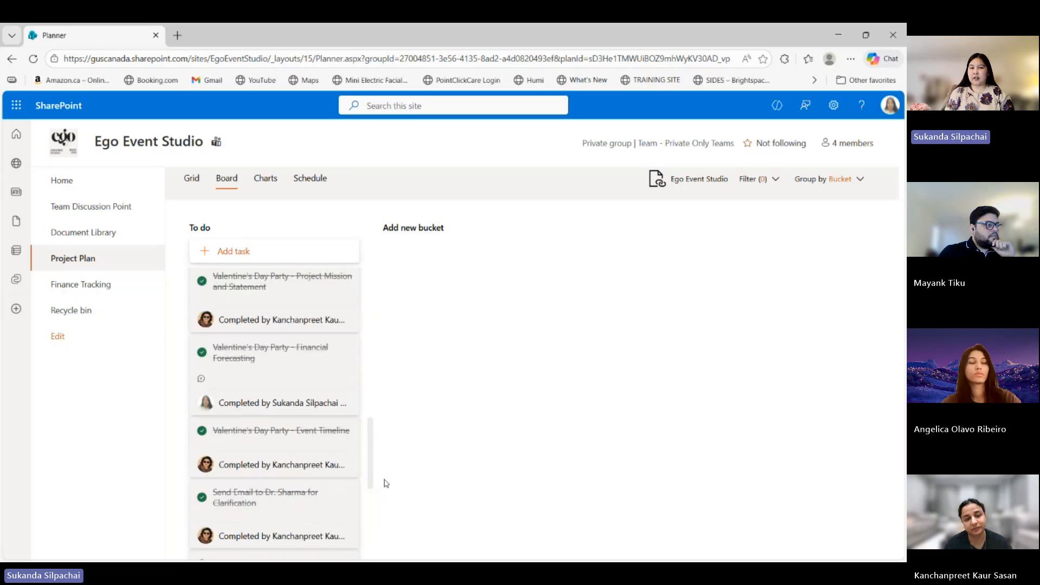
scroll(387, 514, down, 1)
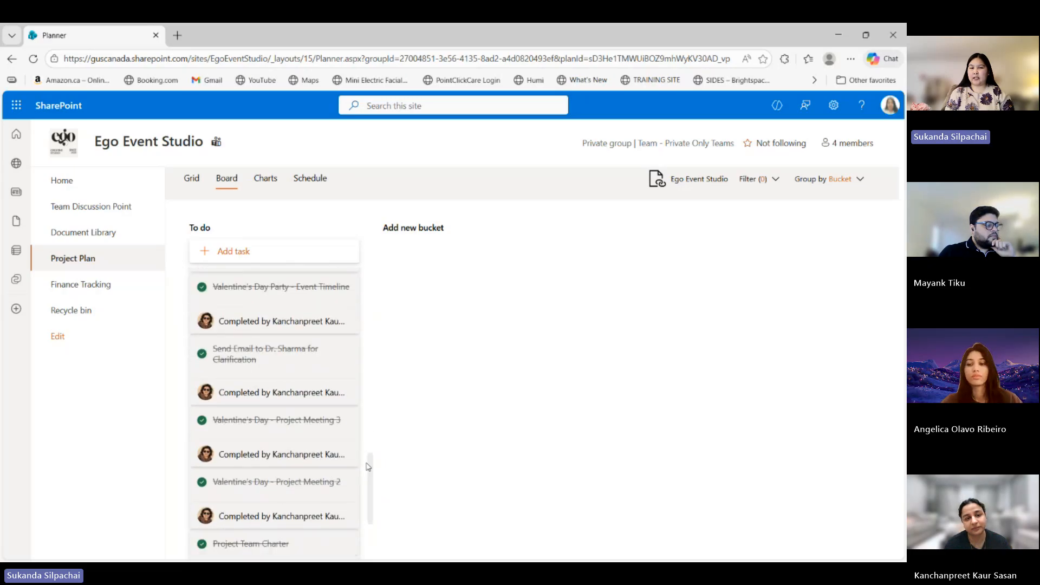
drag(372, 470, 376, 332)
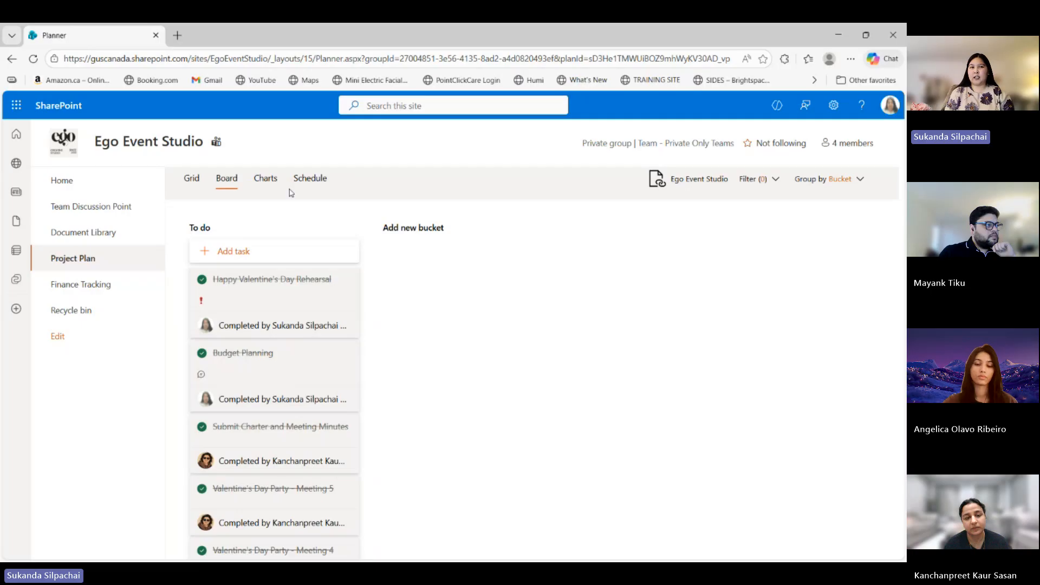
Show the project plan as charts and review the status, bucket and priority graphs
click(265, 181)
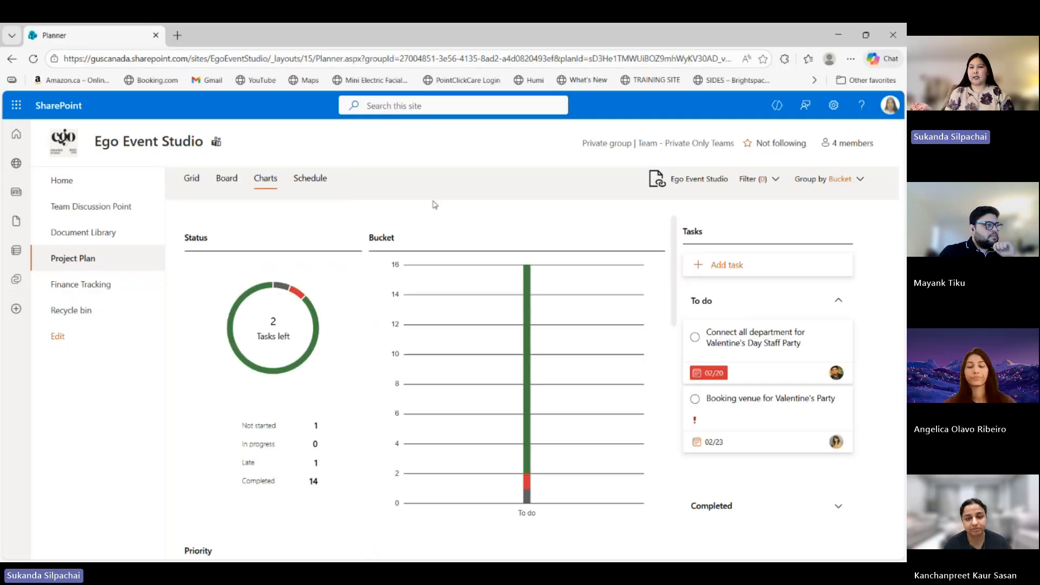
scroll(677, 238, down, 3)
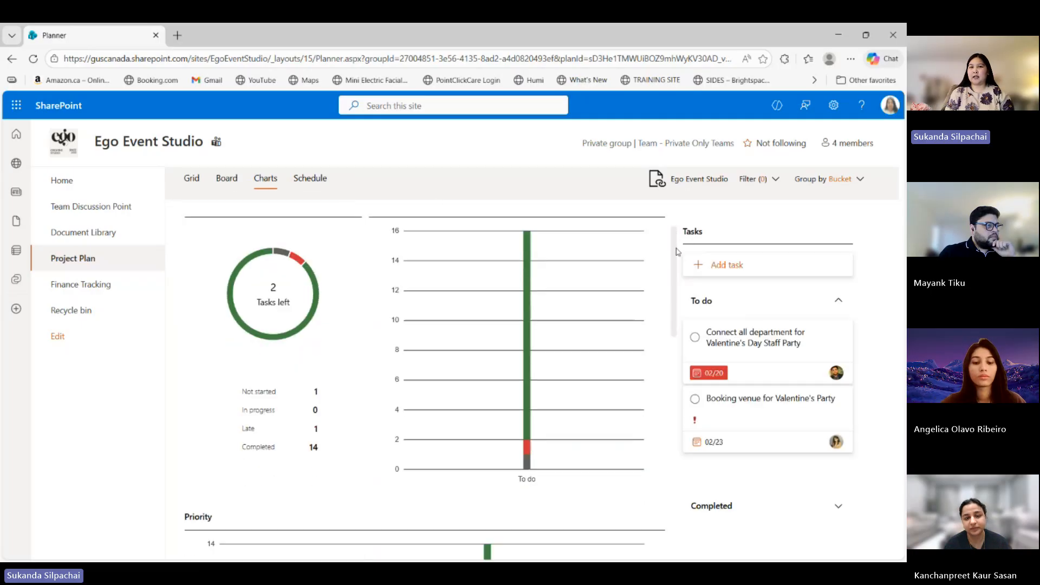
drag(680, 298, 676, 216)
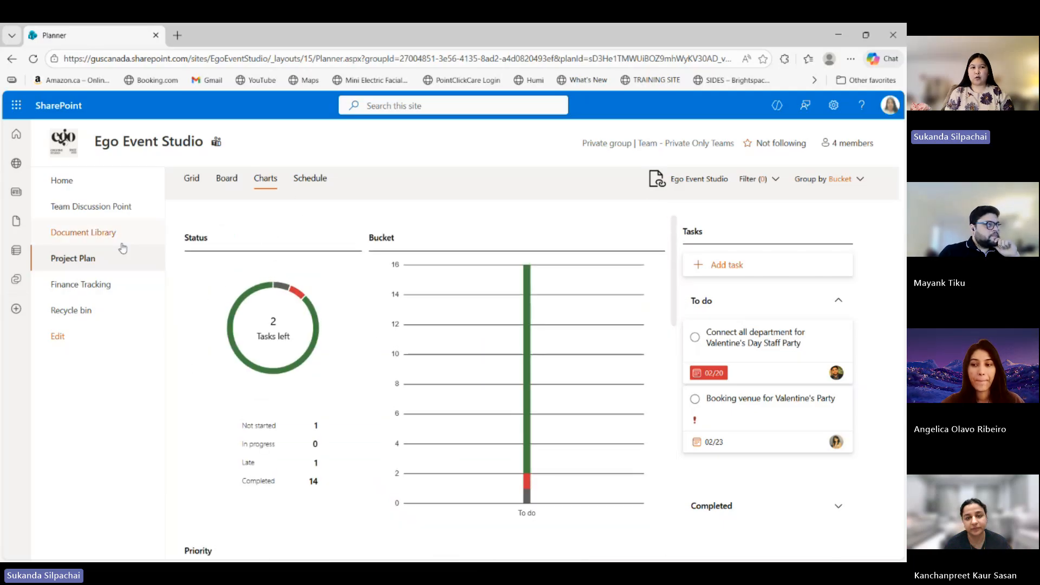
Preview Black and Purple Neon Night Party Club Promotion Flyer.png from the Document Library, close it and browse the remaining files
click(94, 237)
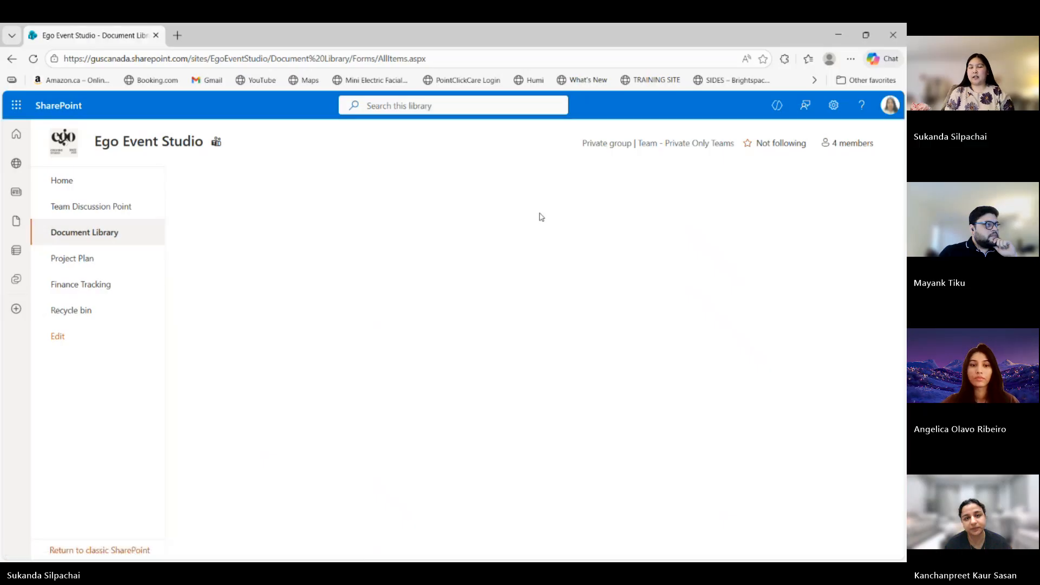
click(446, 213)
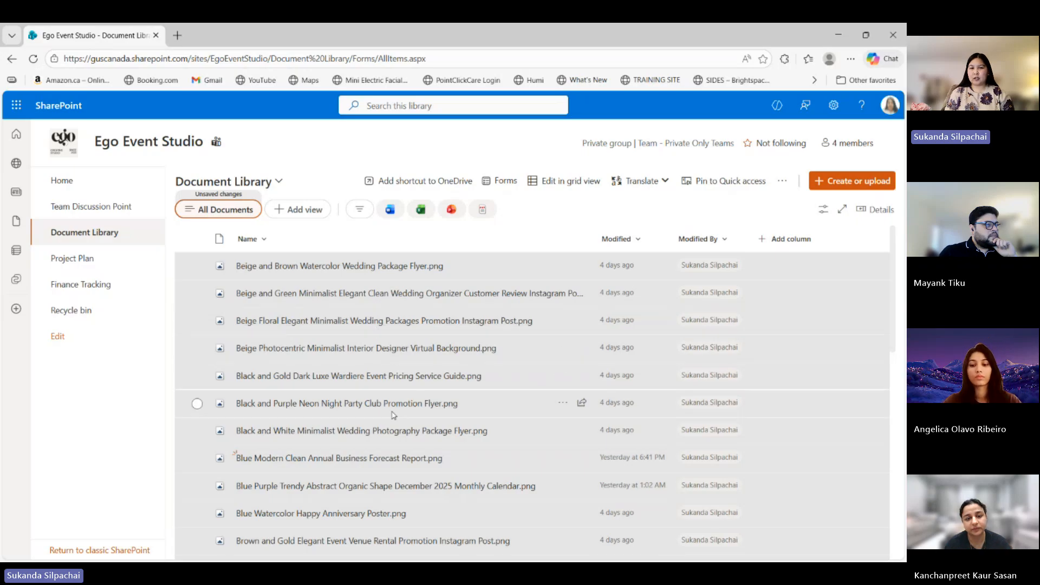
click(375, 403)
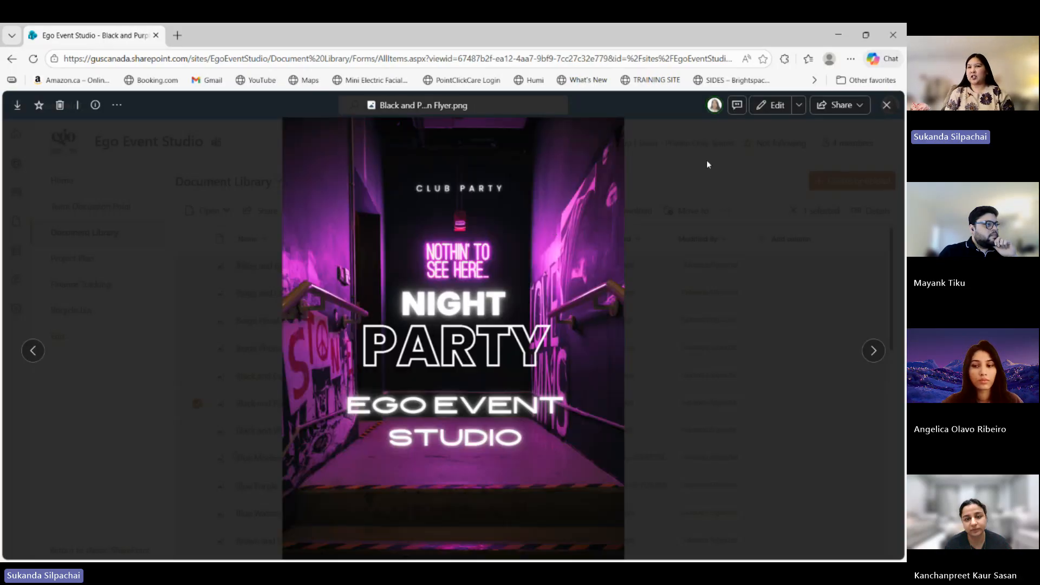
click(887, 105)
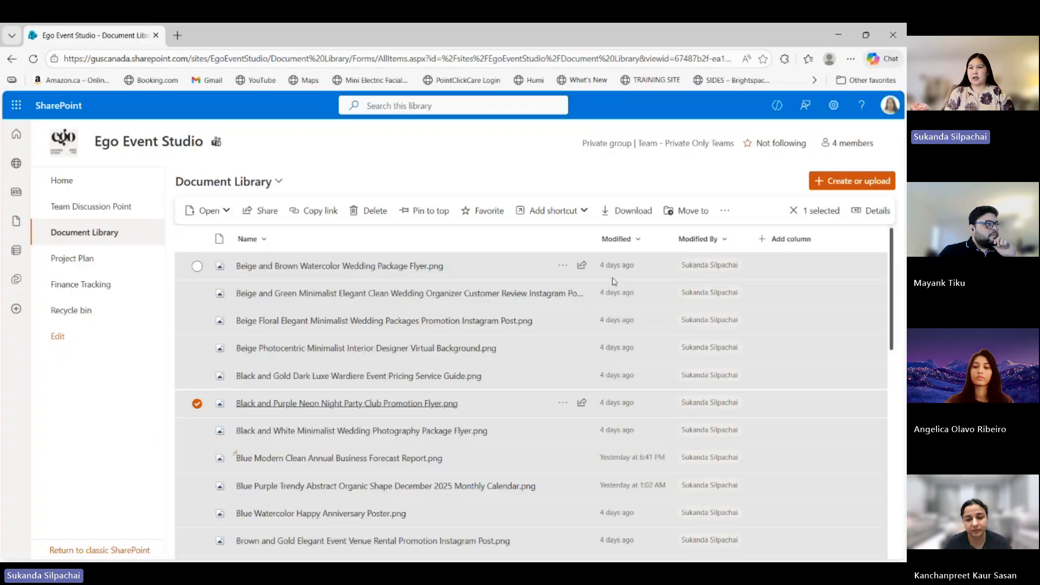
drag(900, 245, 903, 392)
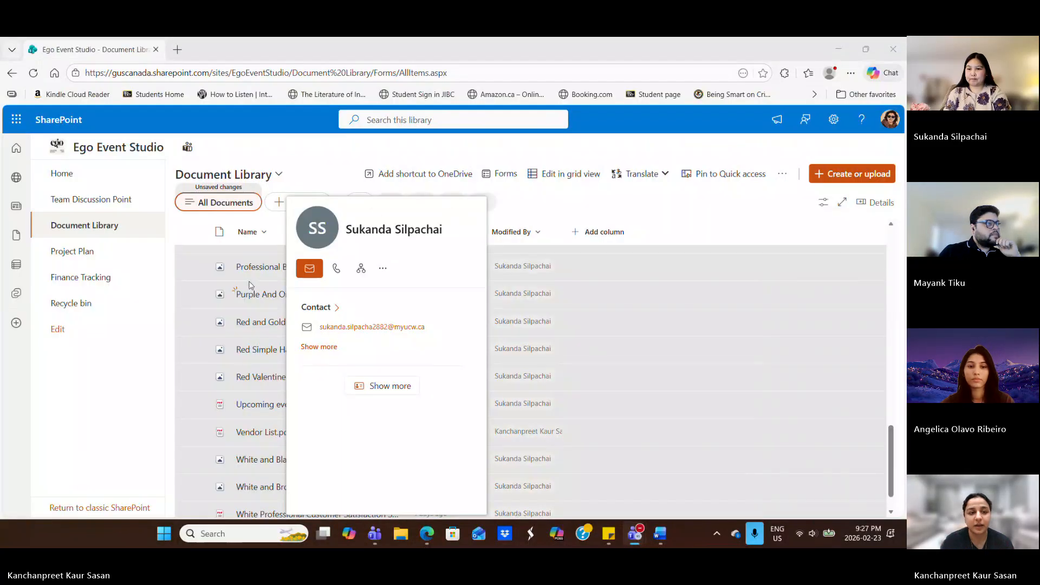
Return to the Valentine's Day Party home page and open the Communication Site linked above the Upcoming event section
click(96, 398)
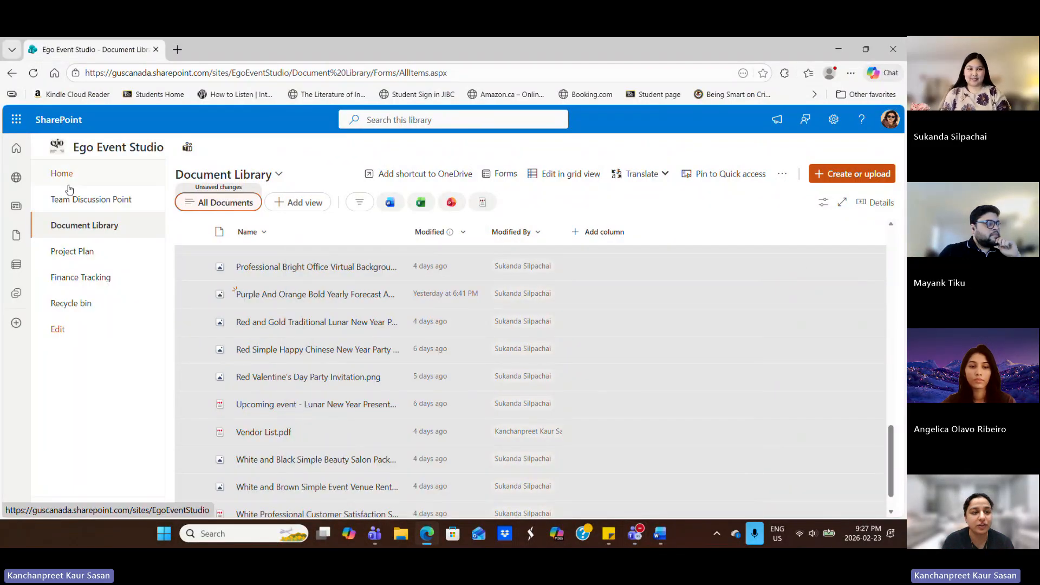
click(64, 180)
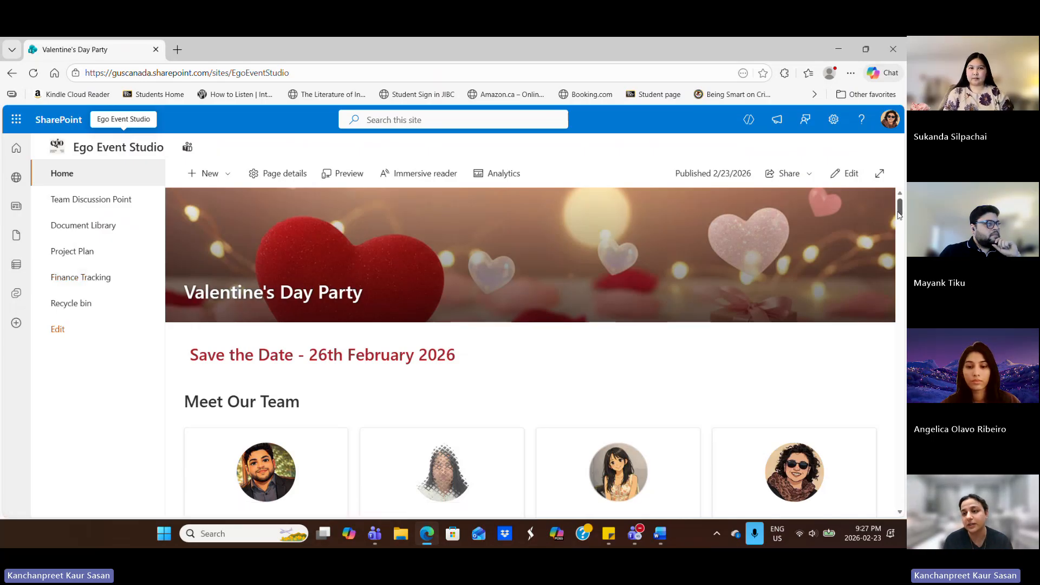
drag(899, 215, 905, 386)
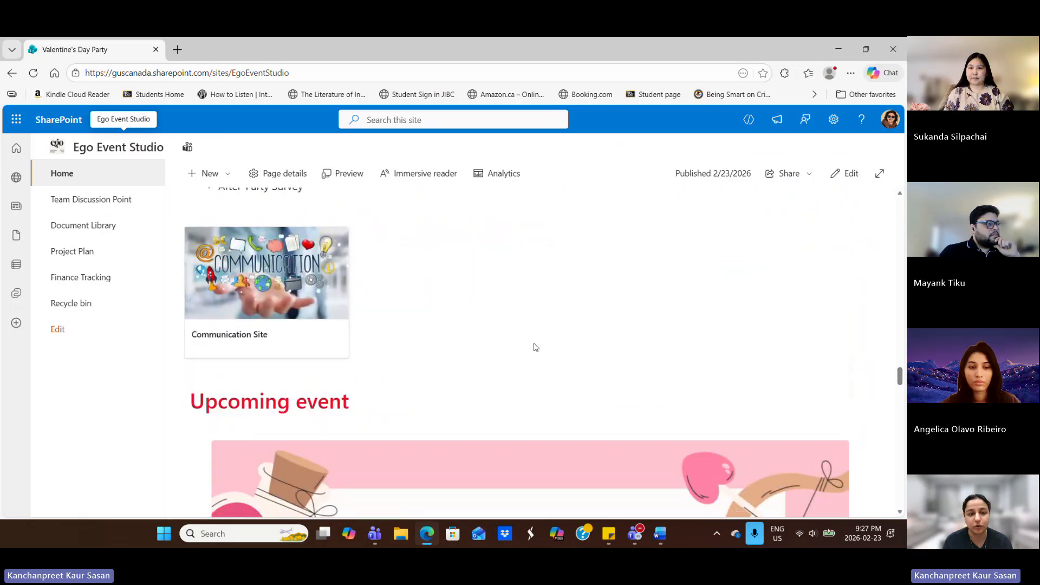
click(244, 290)
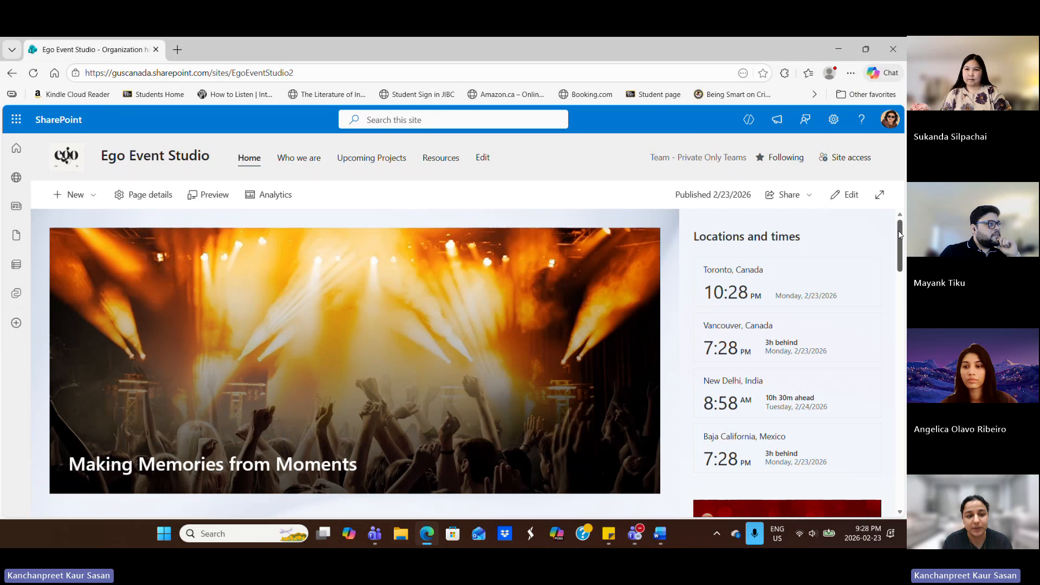
Review the communication site's home page, including the locations and times, the Valentine's Day Party countdown and the News section
scroll(901, 234, down, 1)
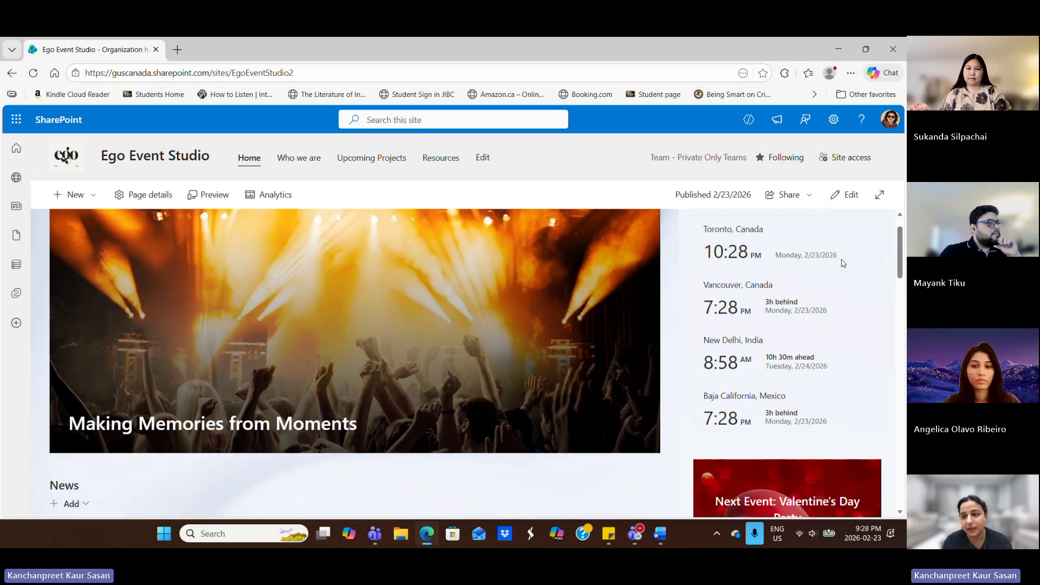
scroll(903, 252, up, 1)
drag(904, 252, 904, 267)
scroll(903, 270, down, 3)
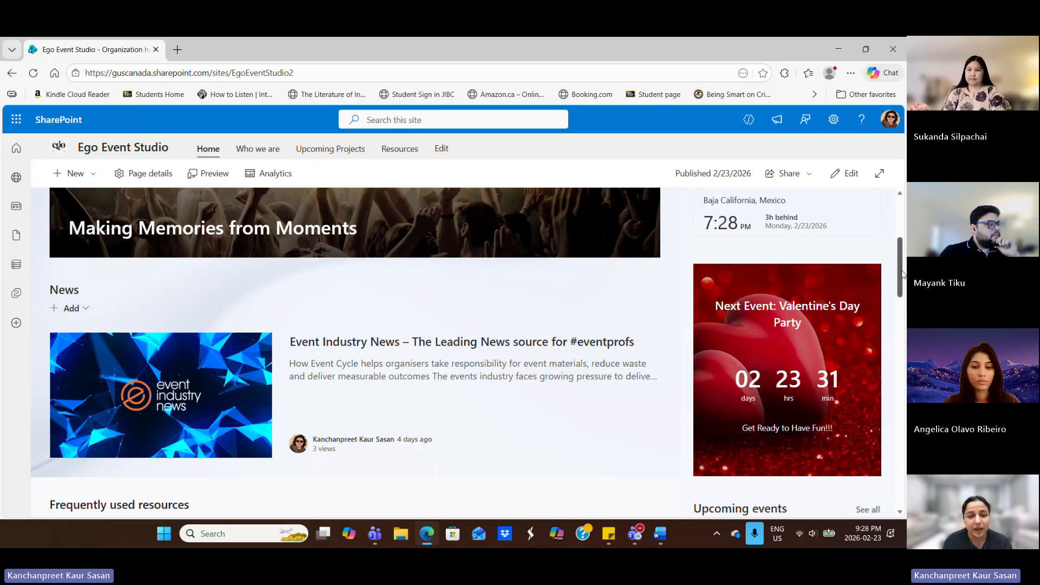
scroll(903, 274, down, 1)
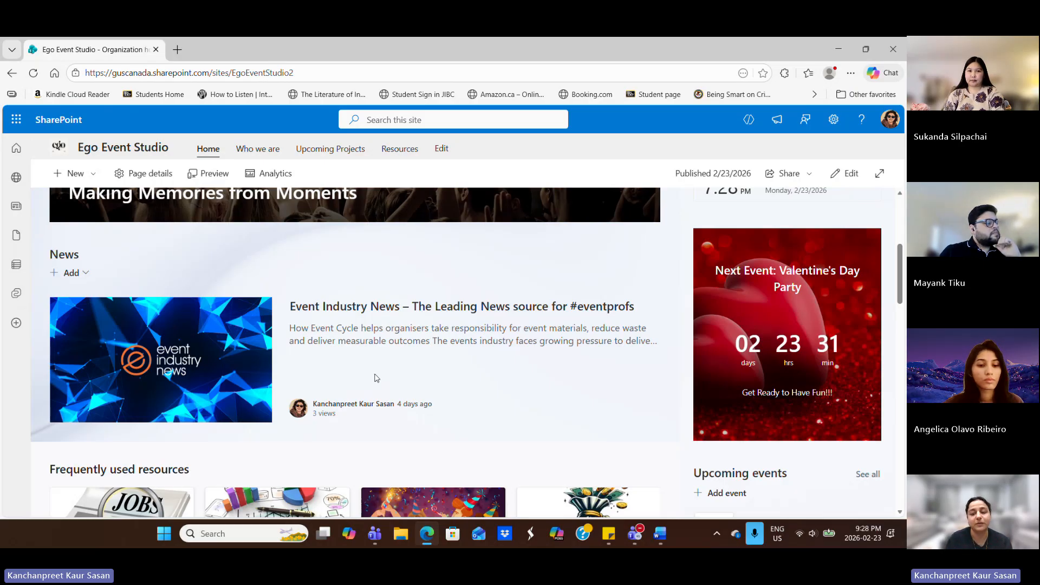
Open the Event Industry News item, skim the external news website and return to the communication site
click(175, 355)
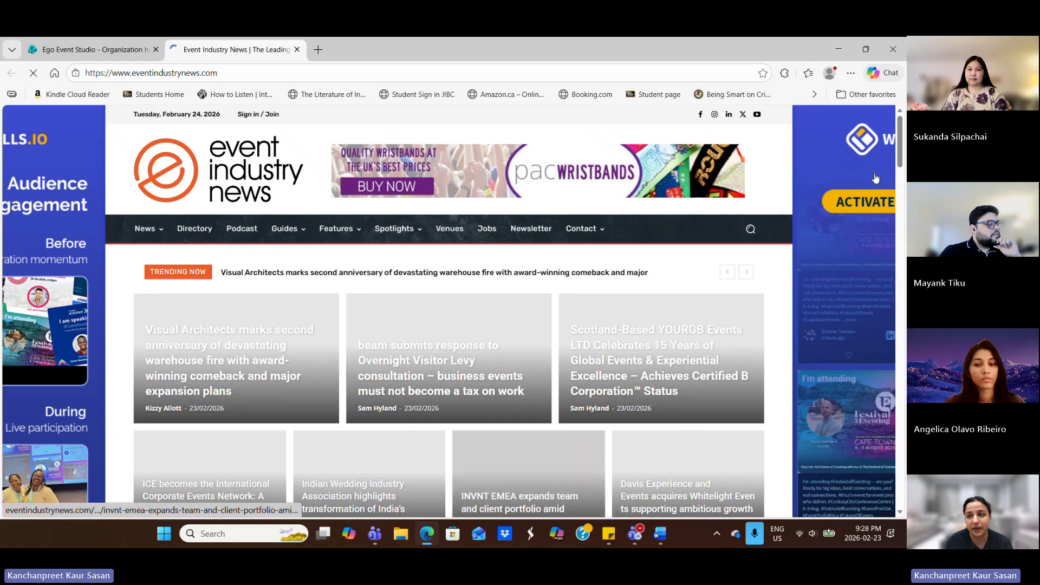
drag(901, 159, 903, 205)
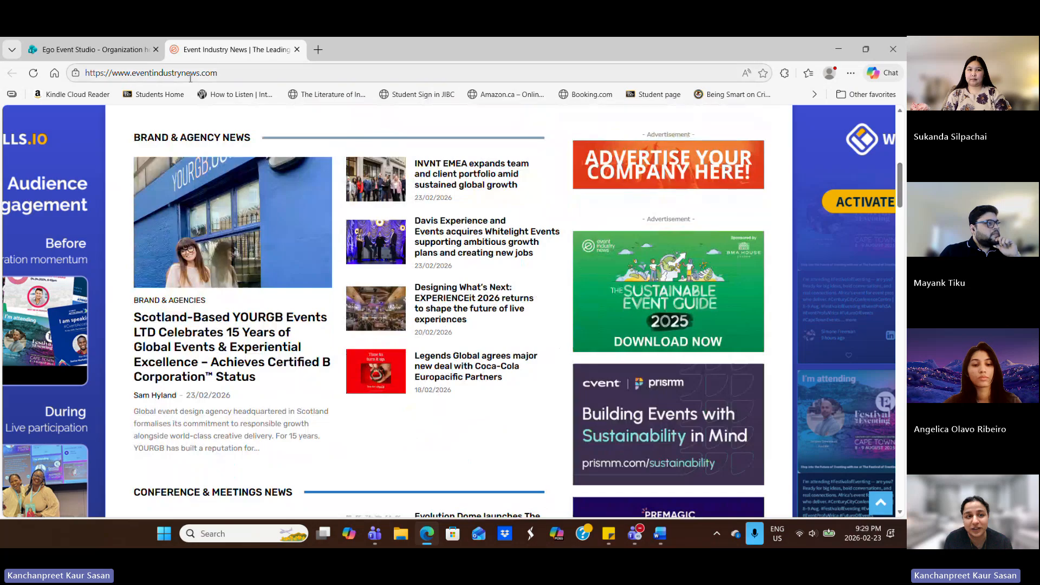
click(297, 50)
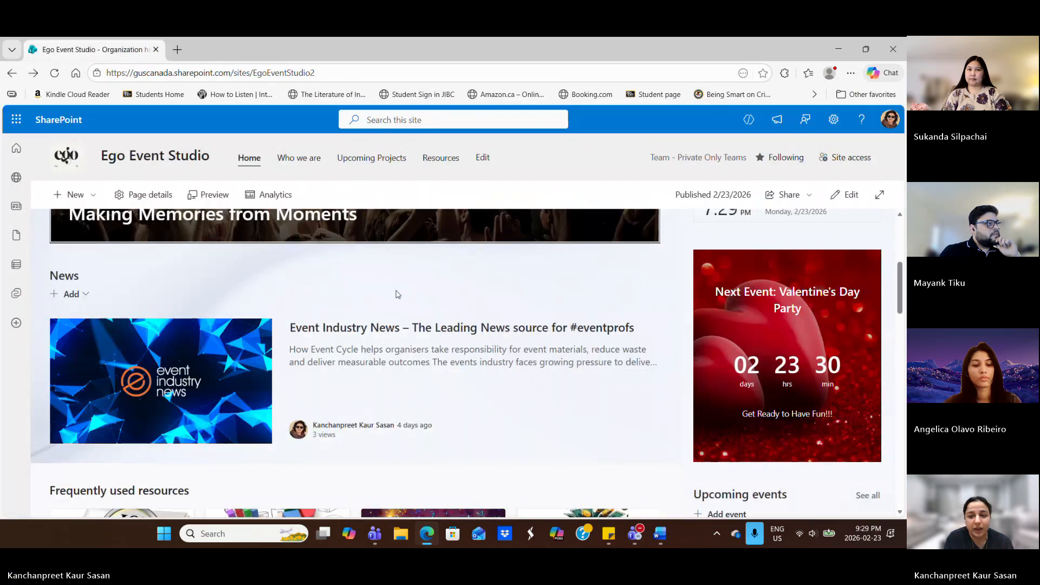
View the Work with Us job opportunity poster from the frequently used resources, dismissing the Merge PDFs tip, and close it
drag(899, 284, 900, 319)
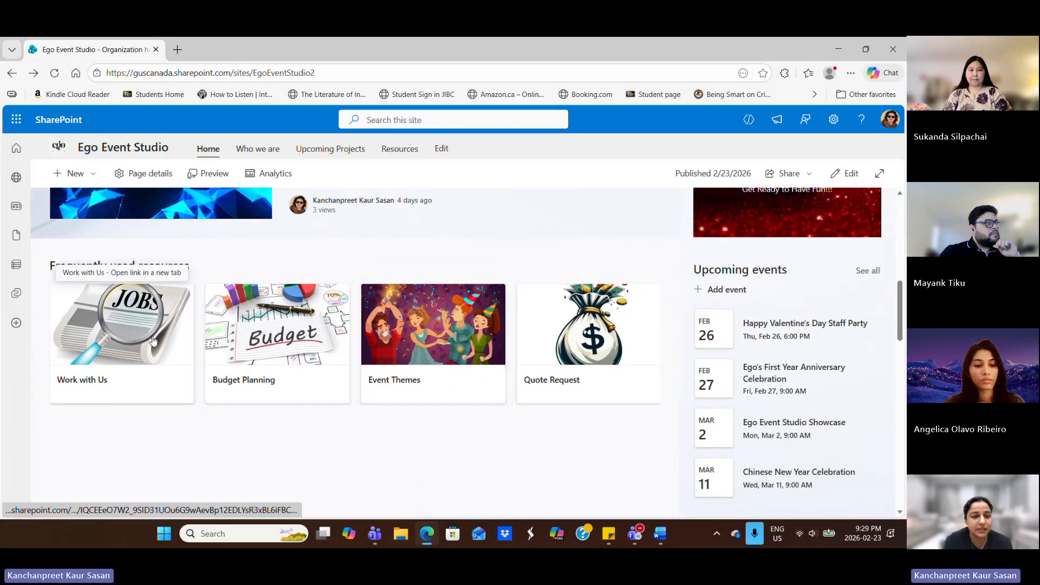
click(153, 341)
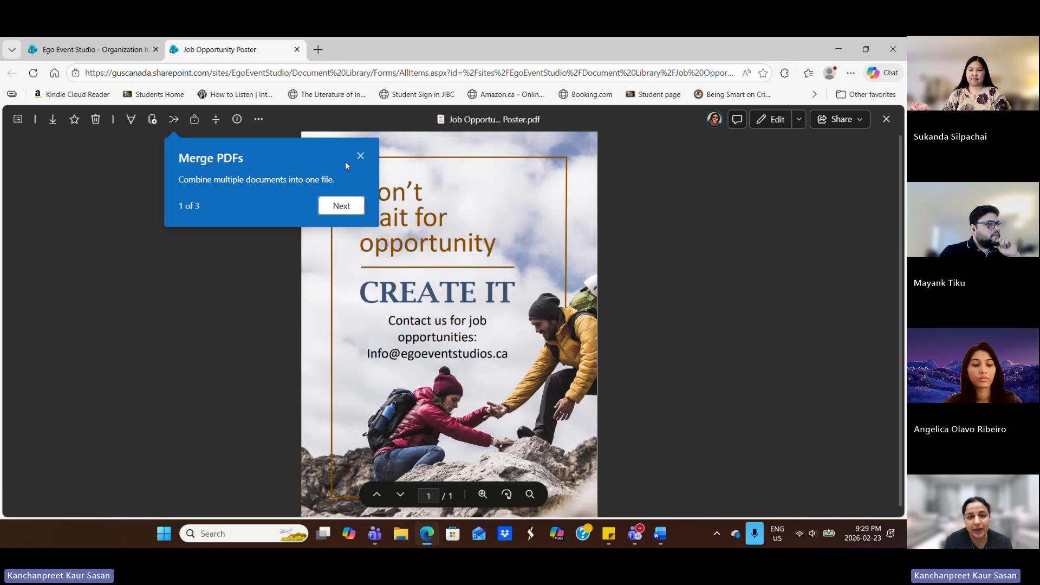
click(361, 156)
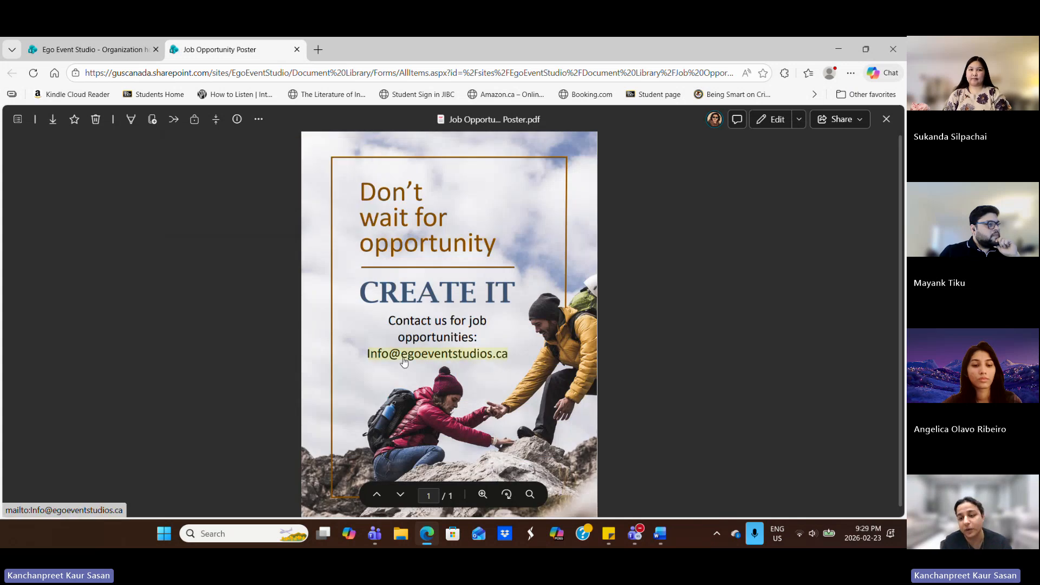
click(297, 51)
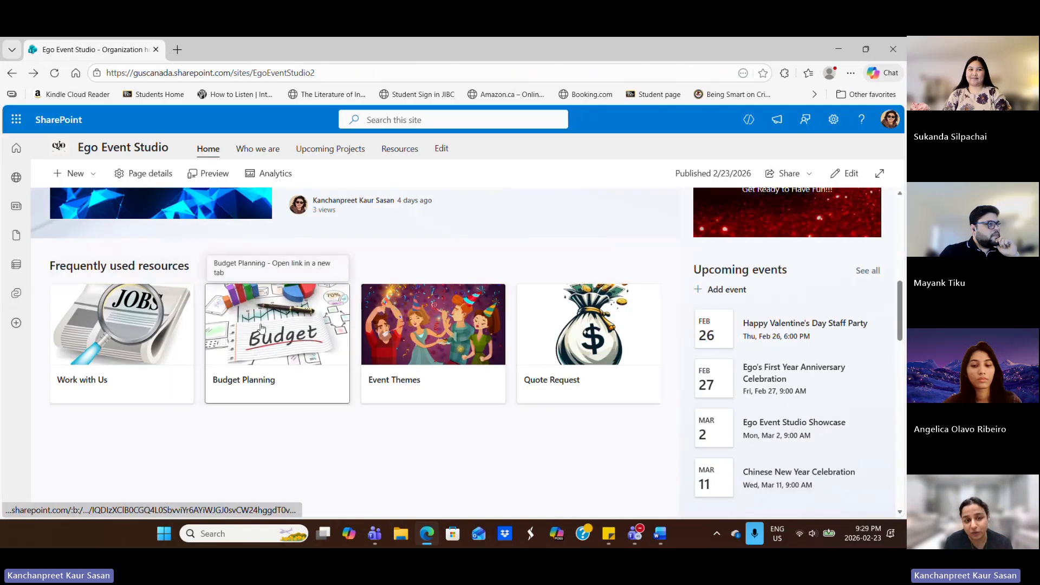
Open the Budget Planning resource, look through the presentation as far as the 2025 participation overview and close it
click(262, 328)
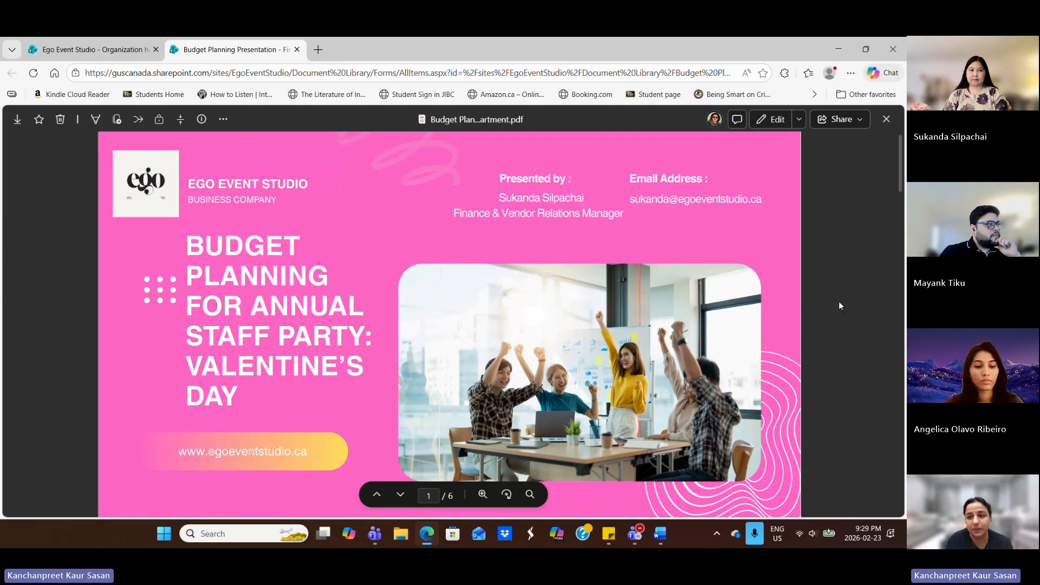
drag(900, 161, 890, 345)
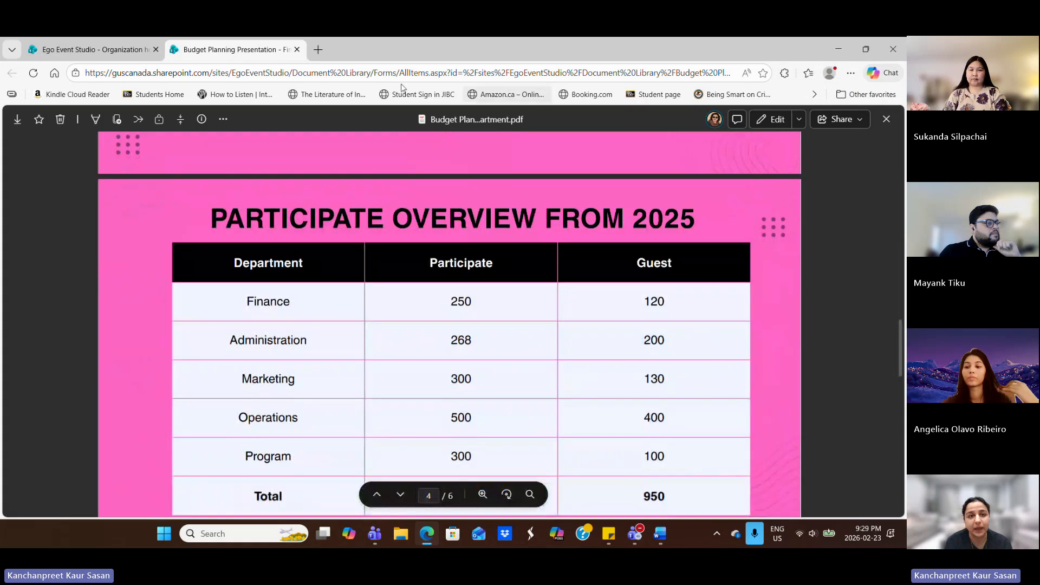
click(297, 50)
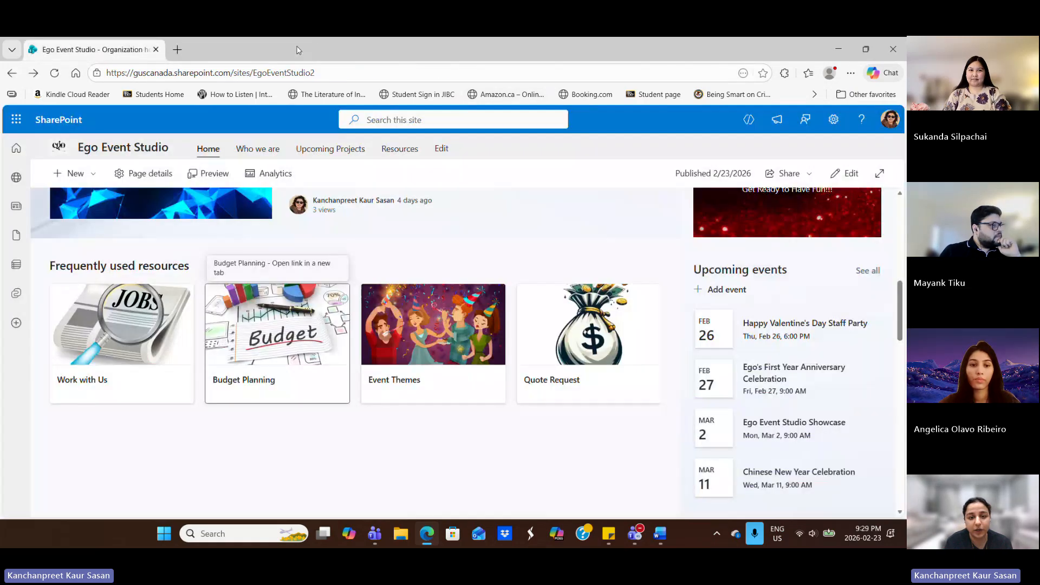
Open the Event Themes presentation, go through its slides from Masquerade to Carnival Theme and close it
click(446, 373)
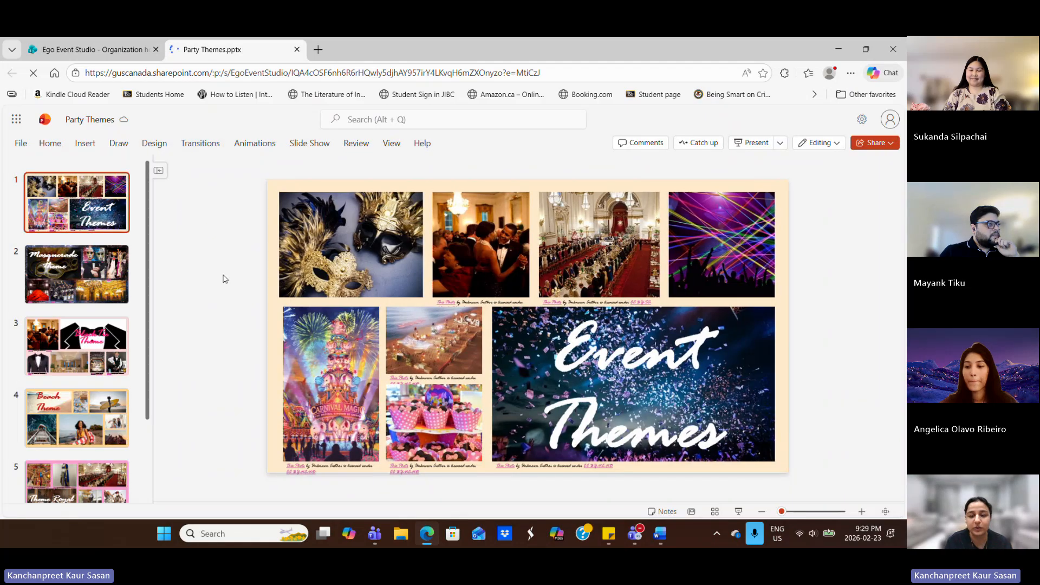
key(Down)
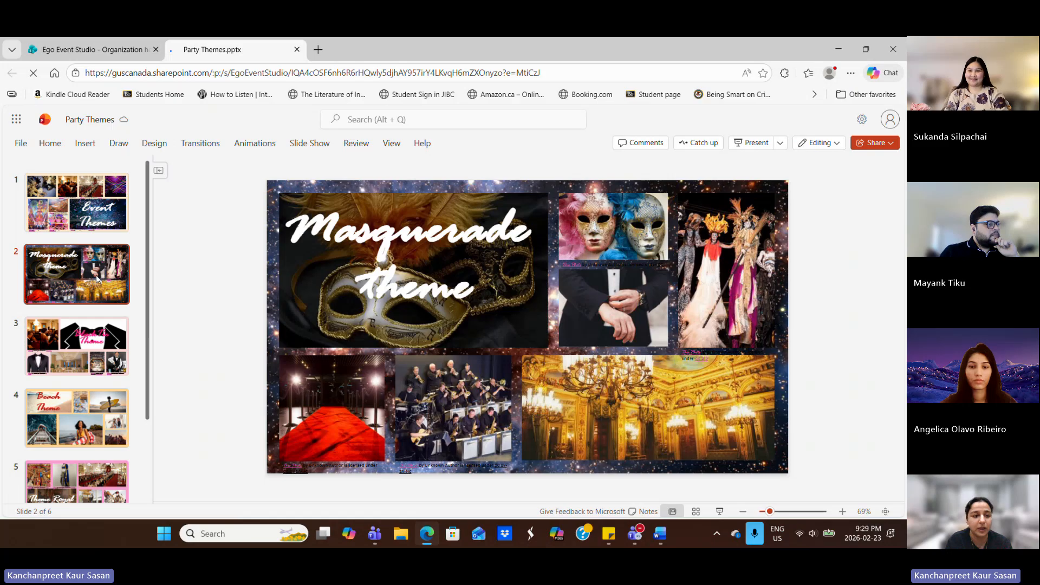
key(Down)
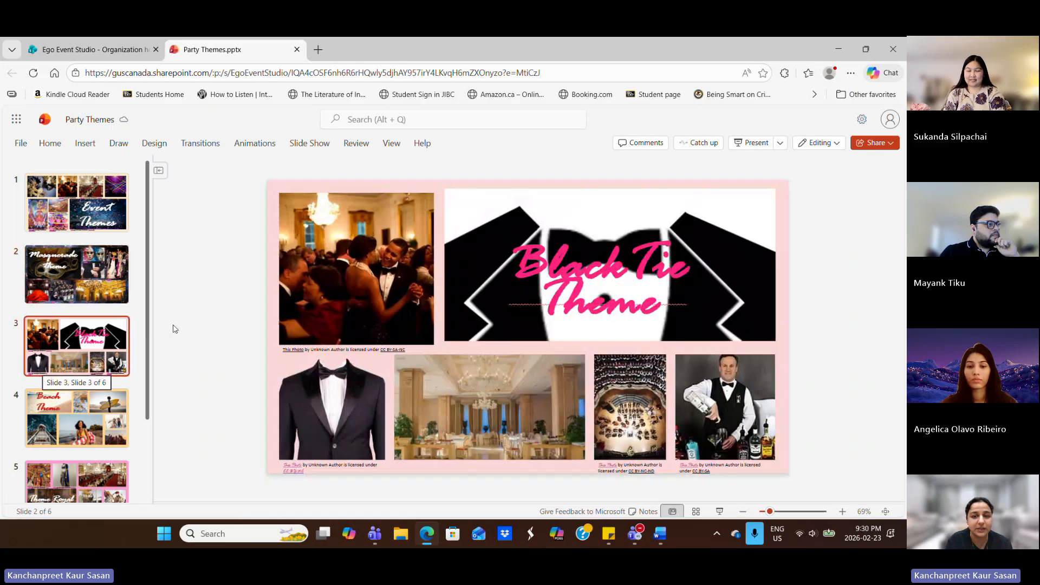
key(Down)
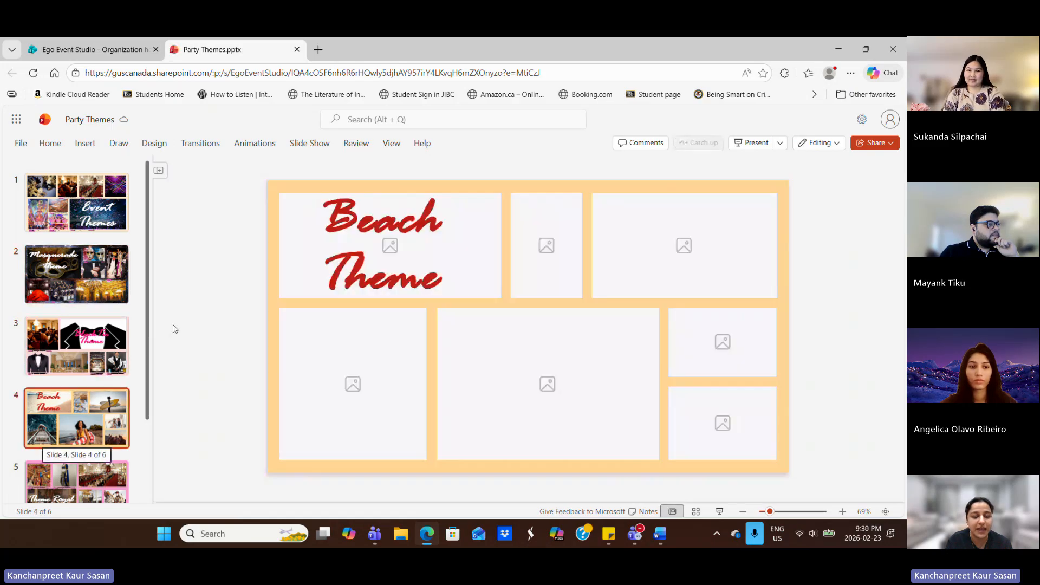
key(Down)
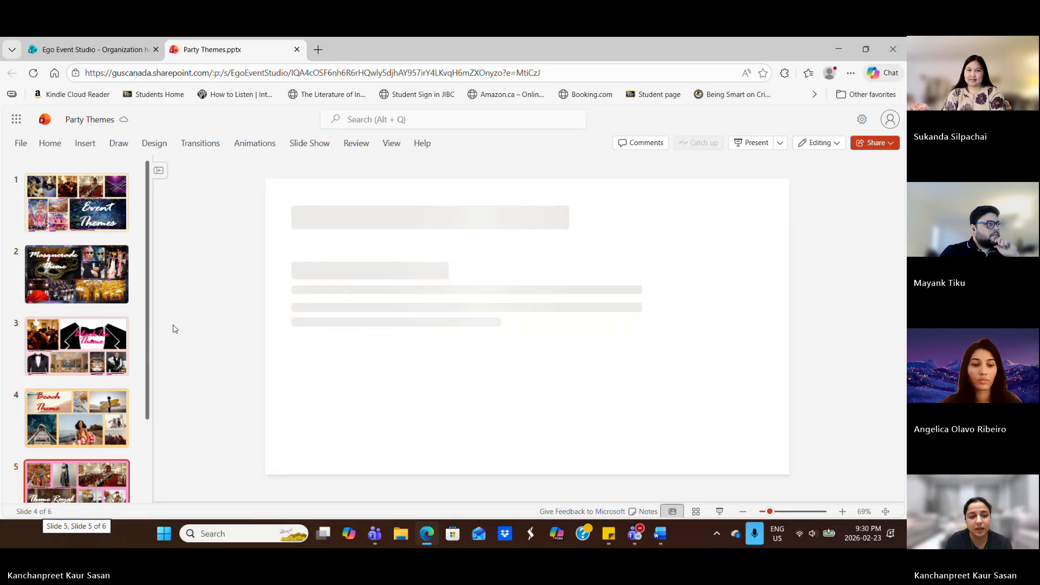
drag(147, 338, 146, 409)
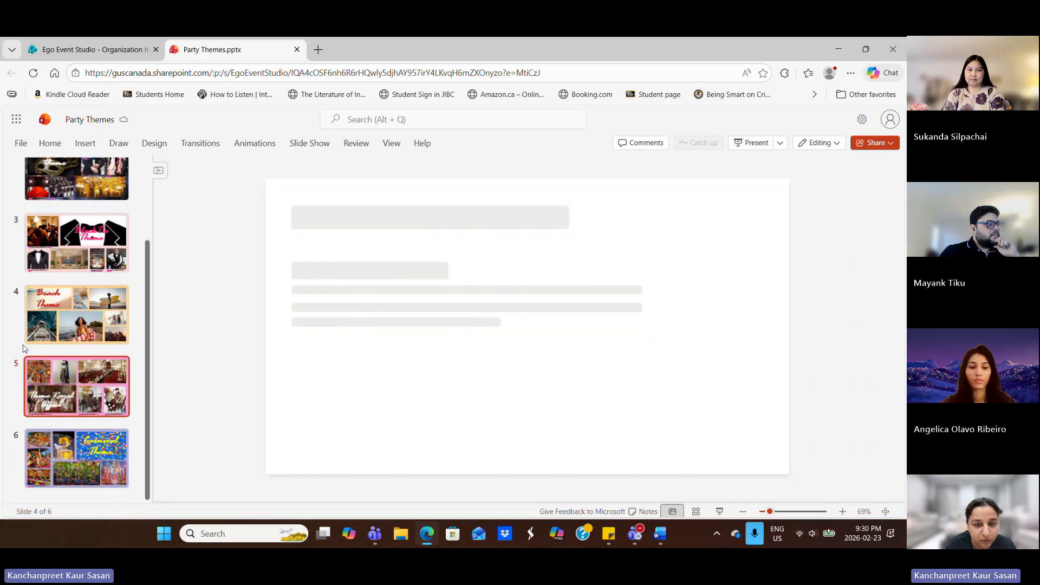
click(64, 456)
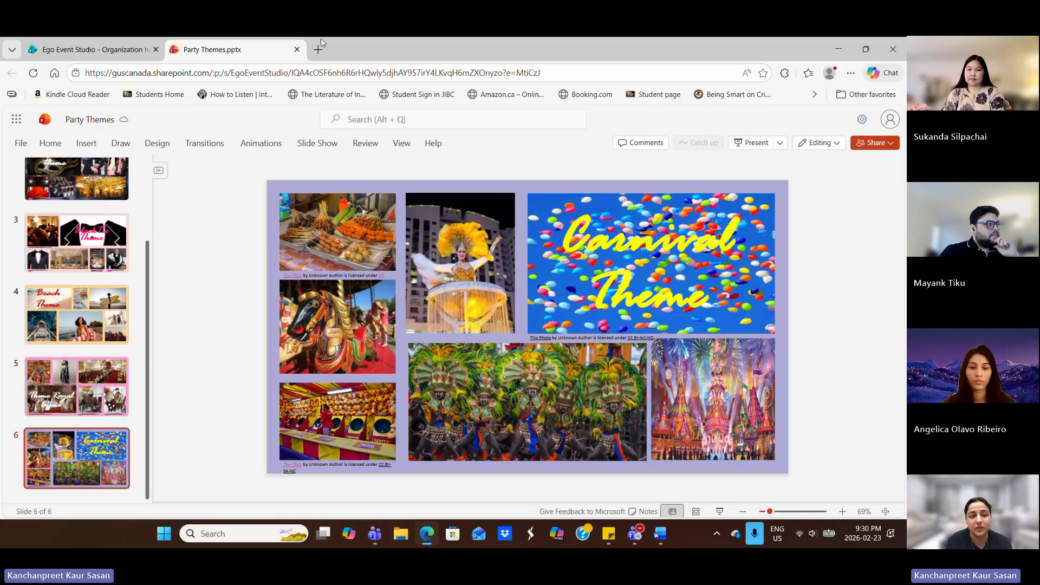
click(298, 50)
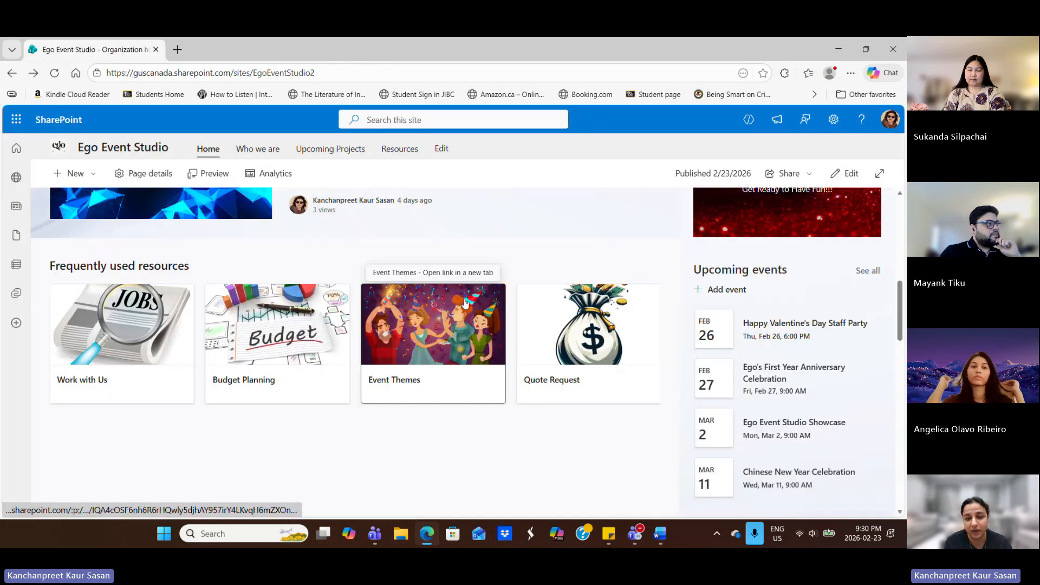
Open the Quote Request form, start it, review its six questions without submitting and close it
click(586, 360)
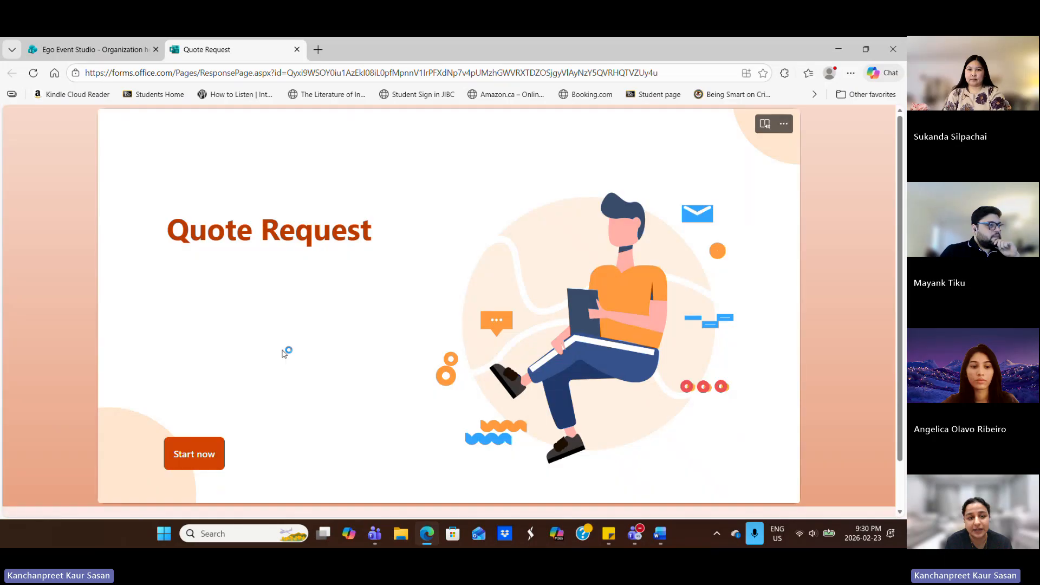
click(197, 464)
click(251, 274)
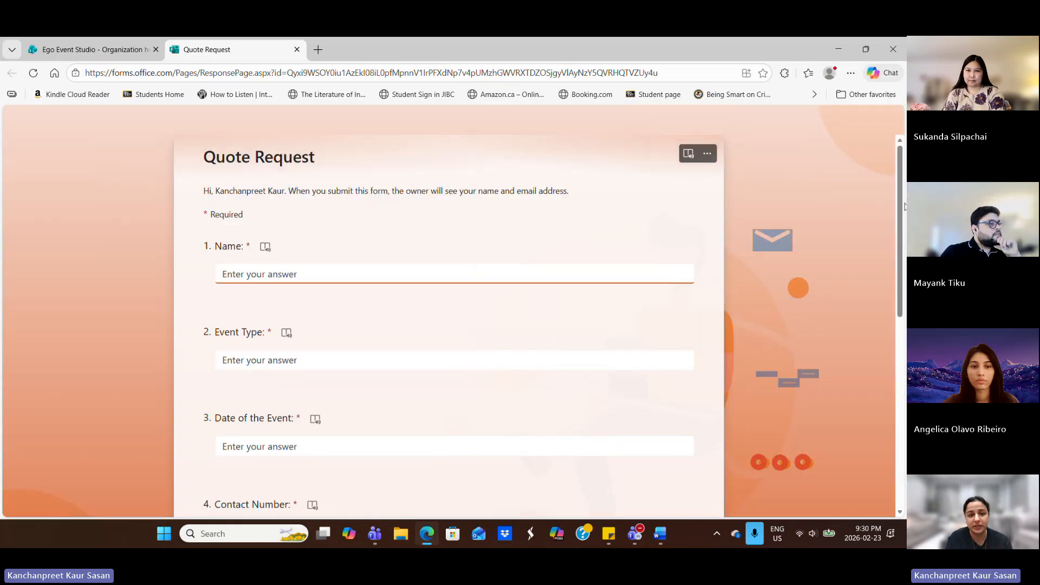
scroll(889, 266, down, 6)
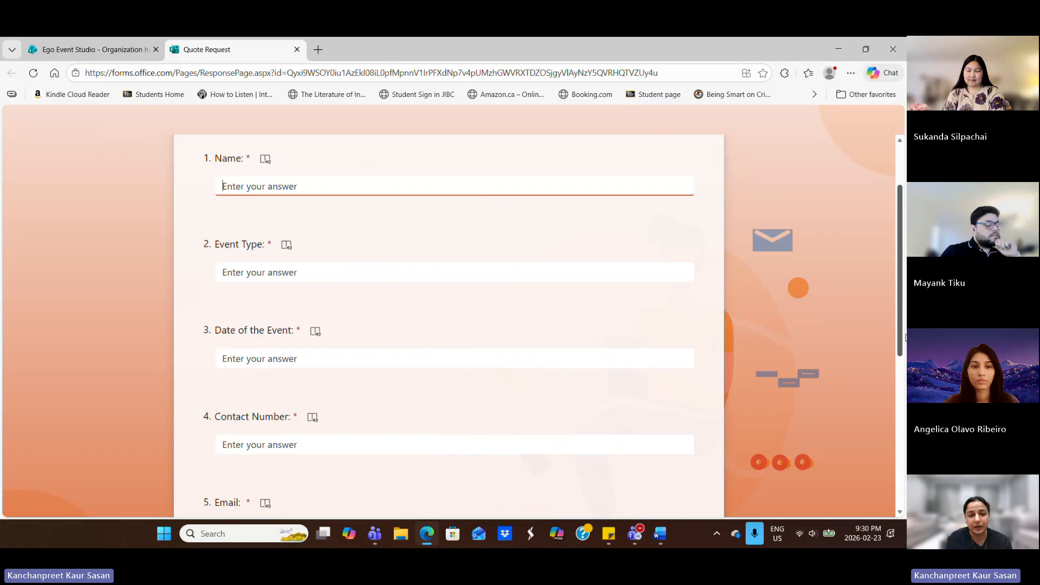
scroll(892, 494, down, 2)
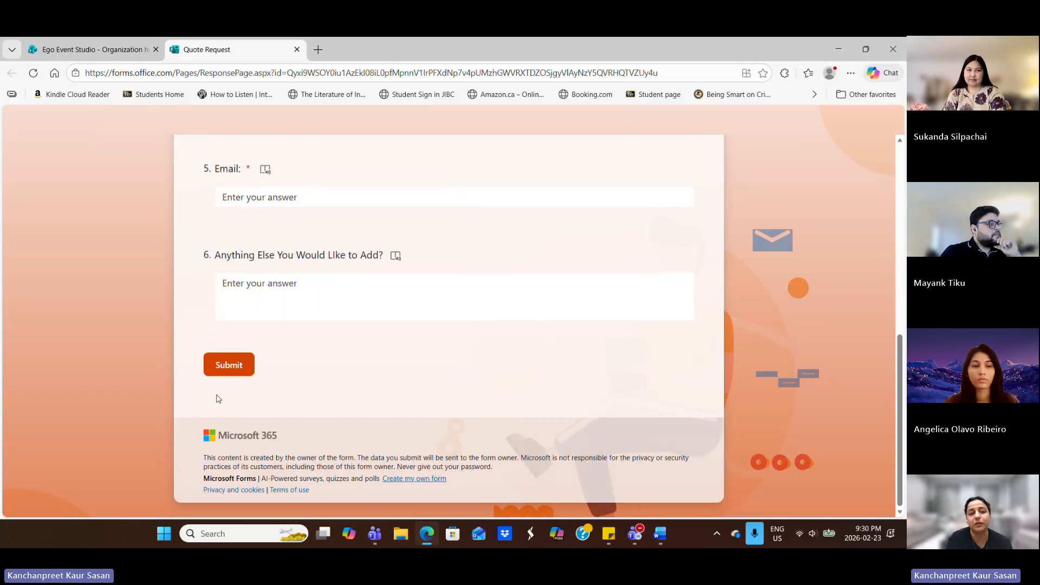
click(297, 50)
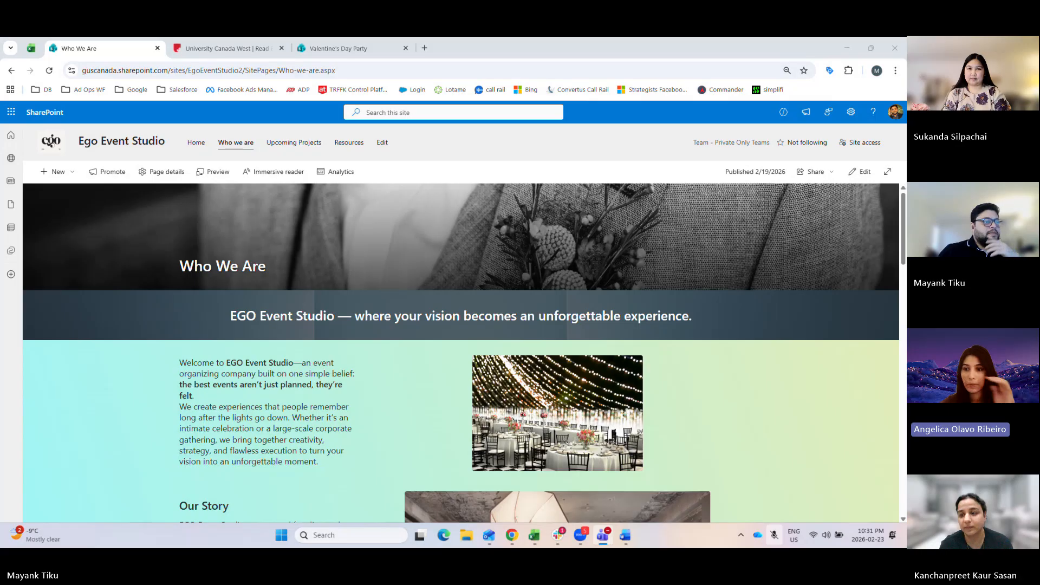
key(alt+Tab)
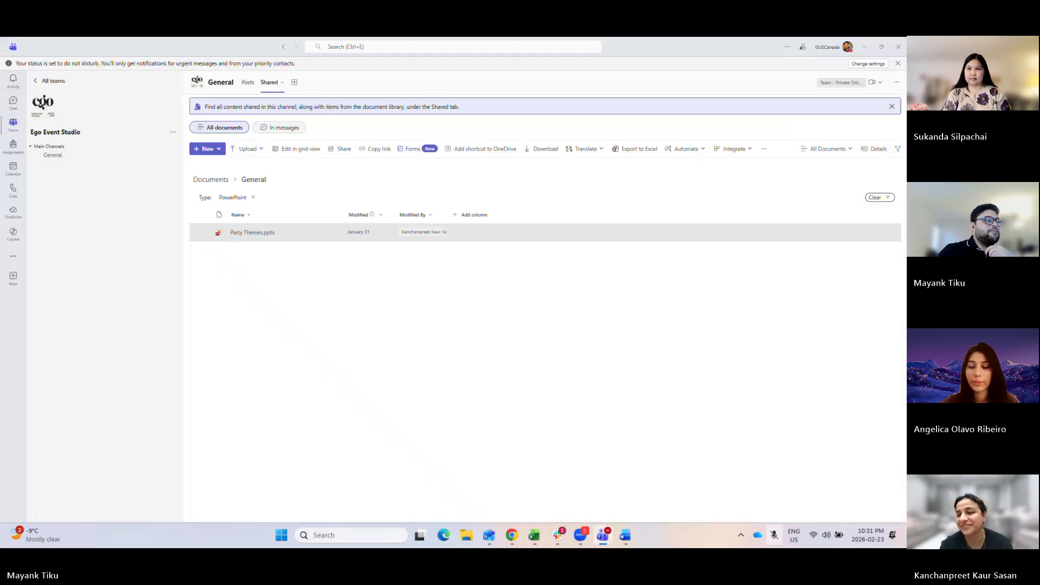
key(alt+Tab)
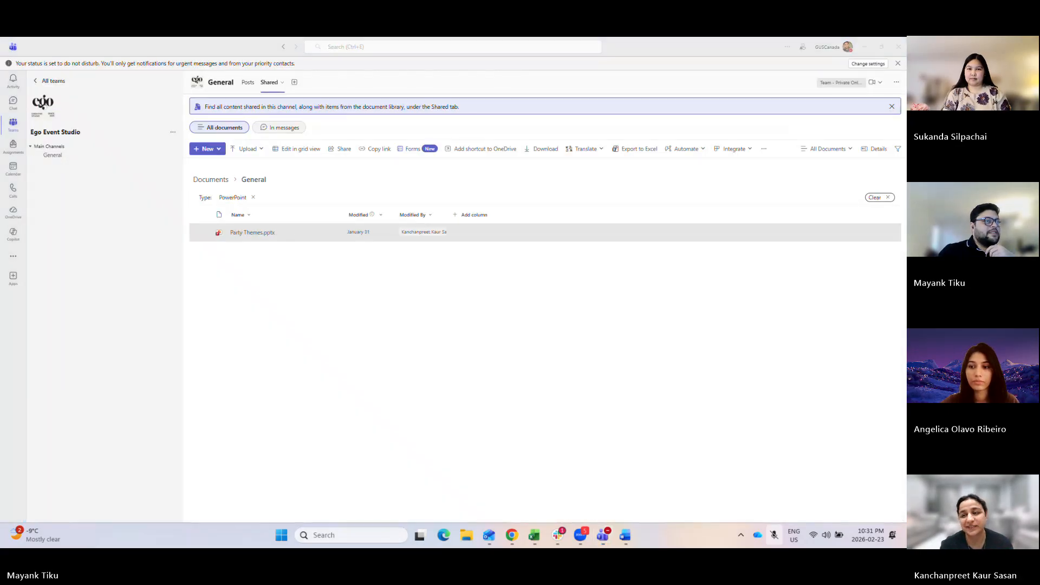
key(super+d)
key(alt+Tab)
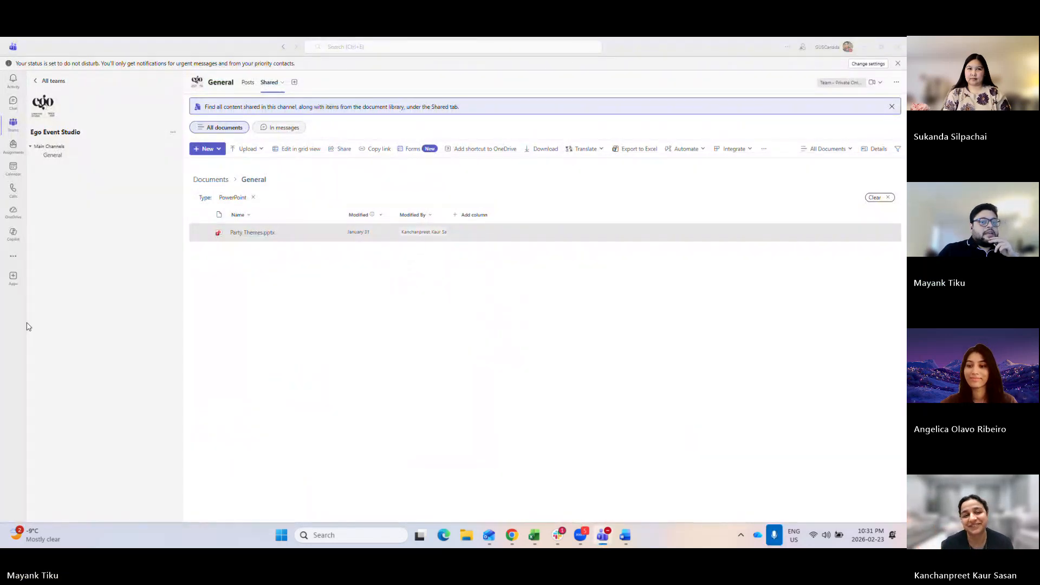
Switch to Chrome and review the Who We Are page's welcome text, Our Story and Our Mission & Vision sections
click(510, 535)
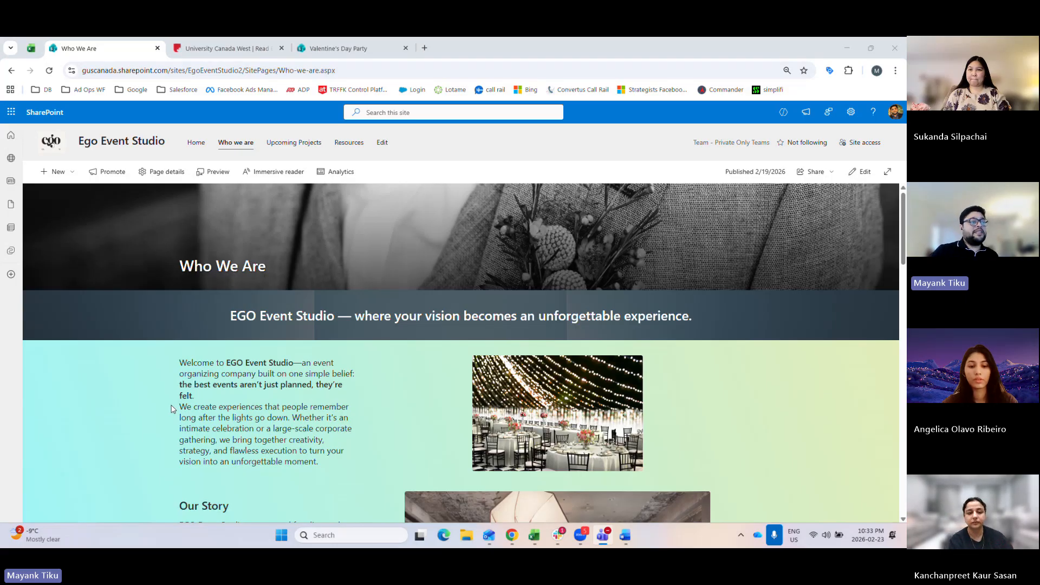
scroll(368, 432, down, 1)
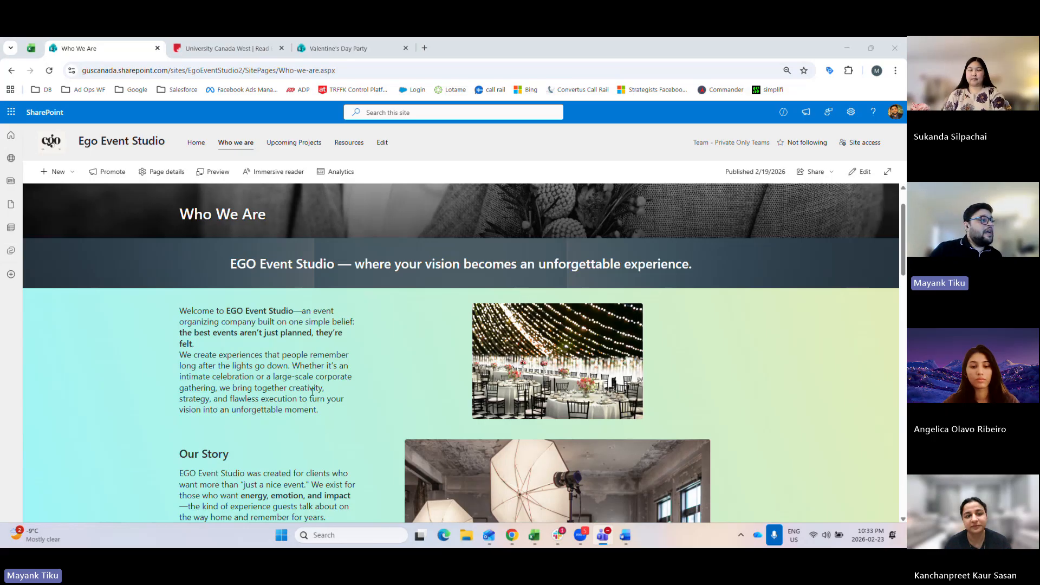
scroll(312, 392, down, 1)
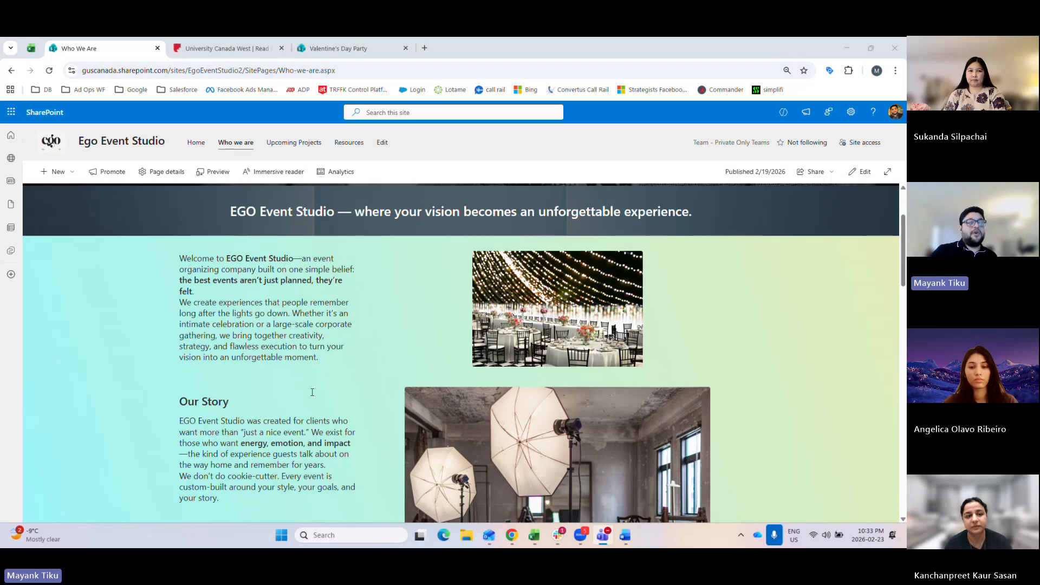
scroll(312, 392, down, 2)
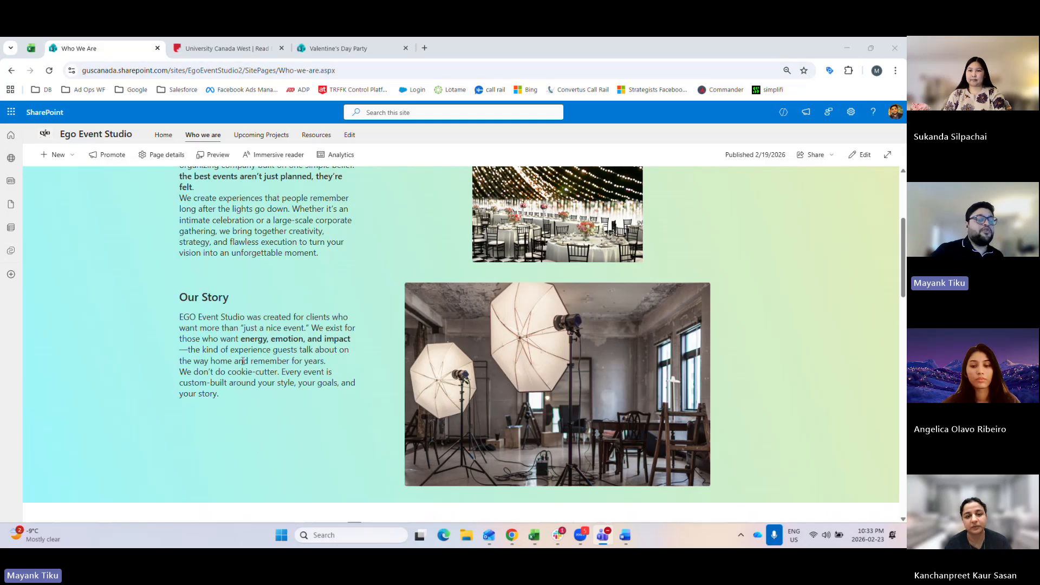
scroll(460, 347, down, 1)
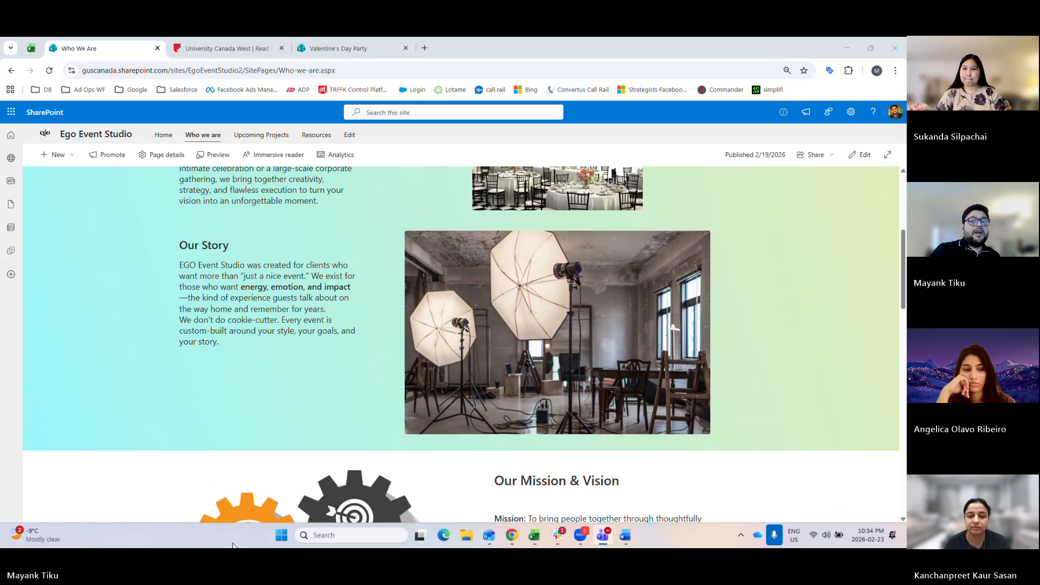
scroll(197, 387, down, 5)
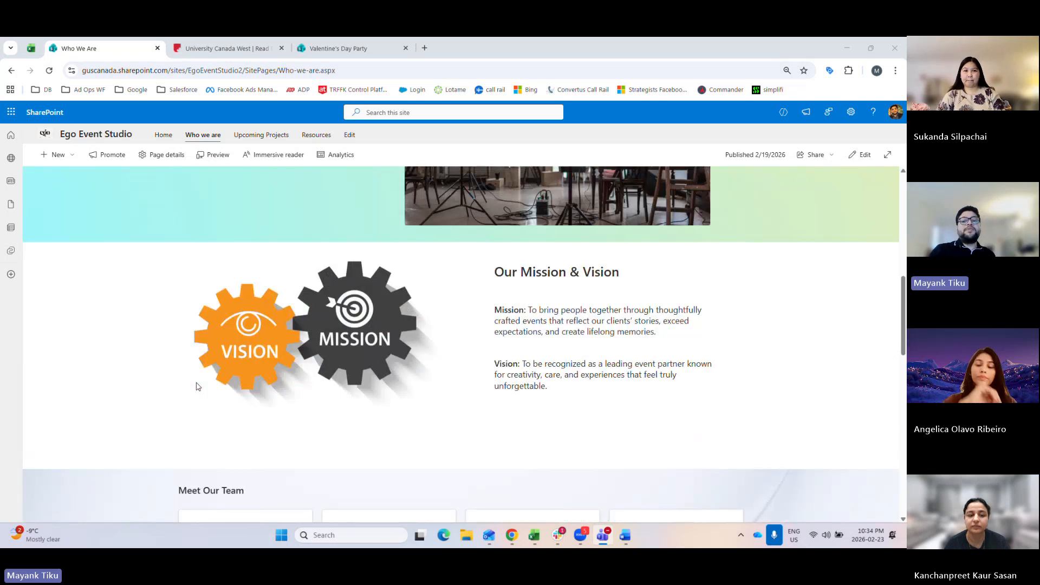
scroll(198, 387, up, 1)
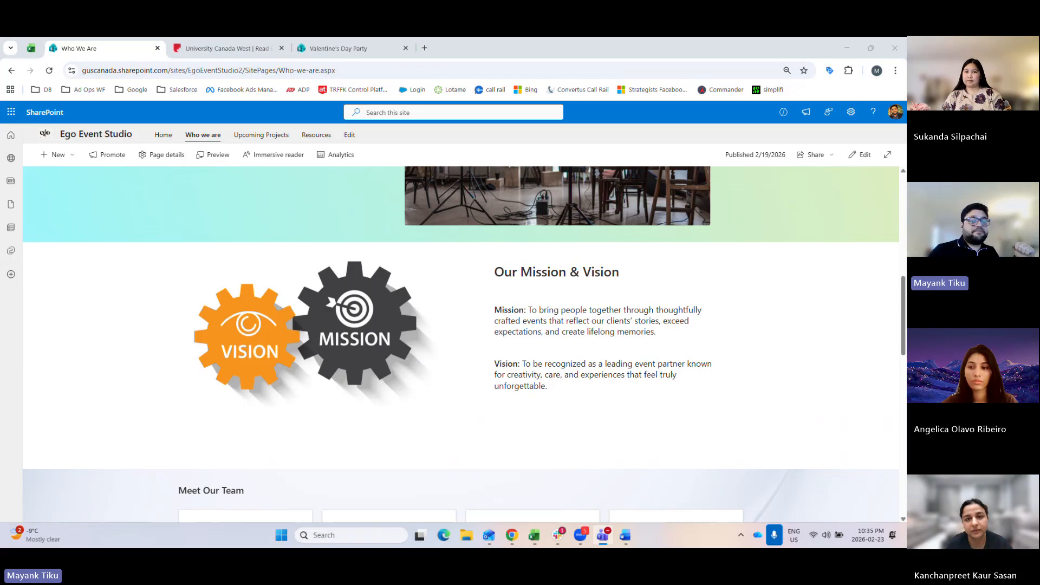
Review the Meet Our Team, Our Core Values and Customer Testimonials sections, and return to the start of the Who We Are page
scroll(258, 433, down, 5)
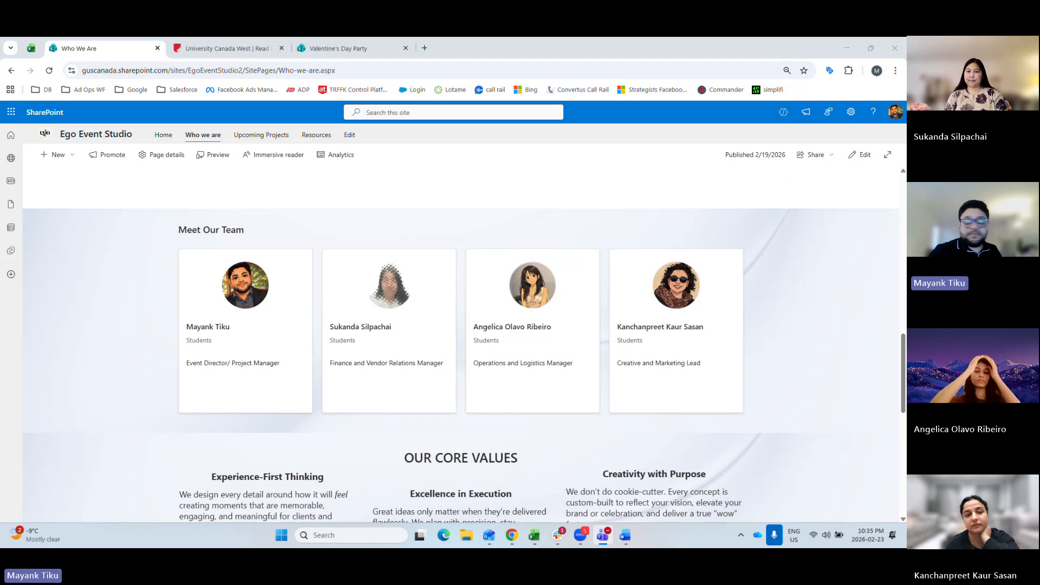
scroll(434, 360, down, 1)
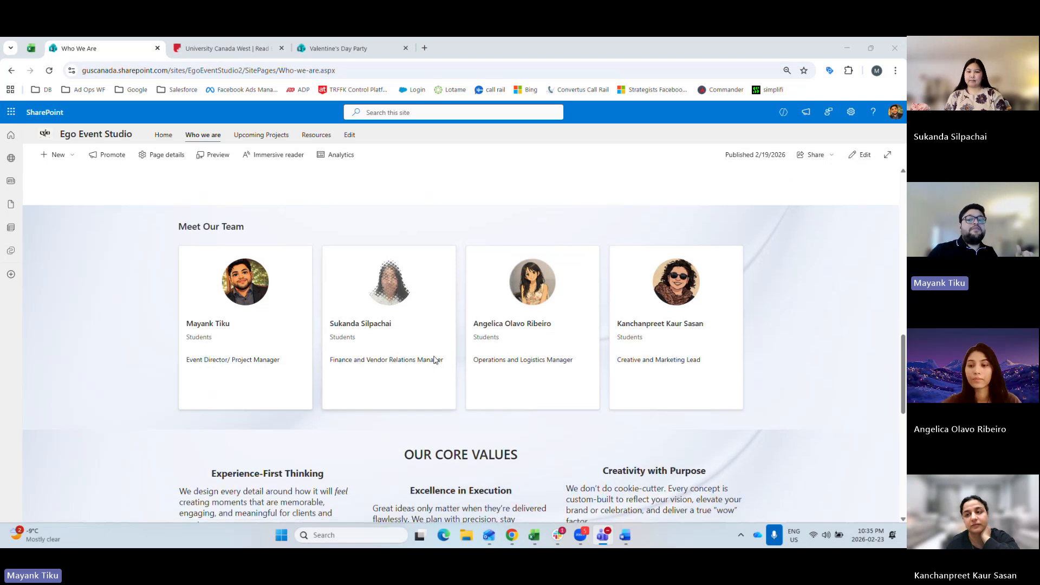
scroll(435, 360, down, 3)
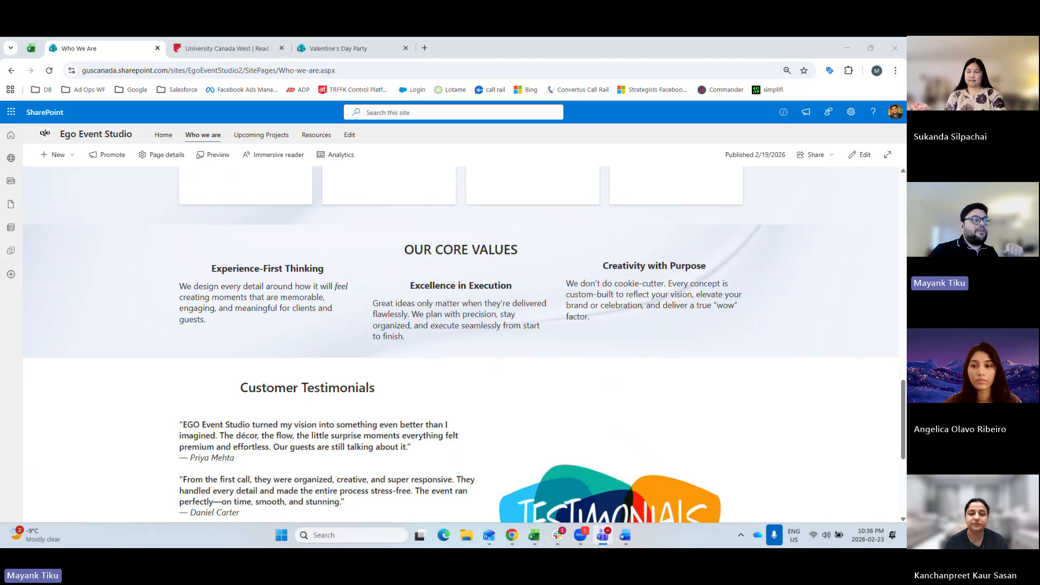
scroll(233, 507, down, 4)
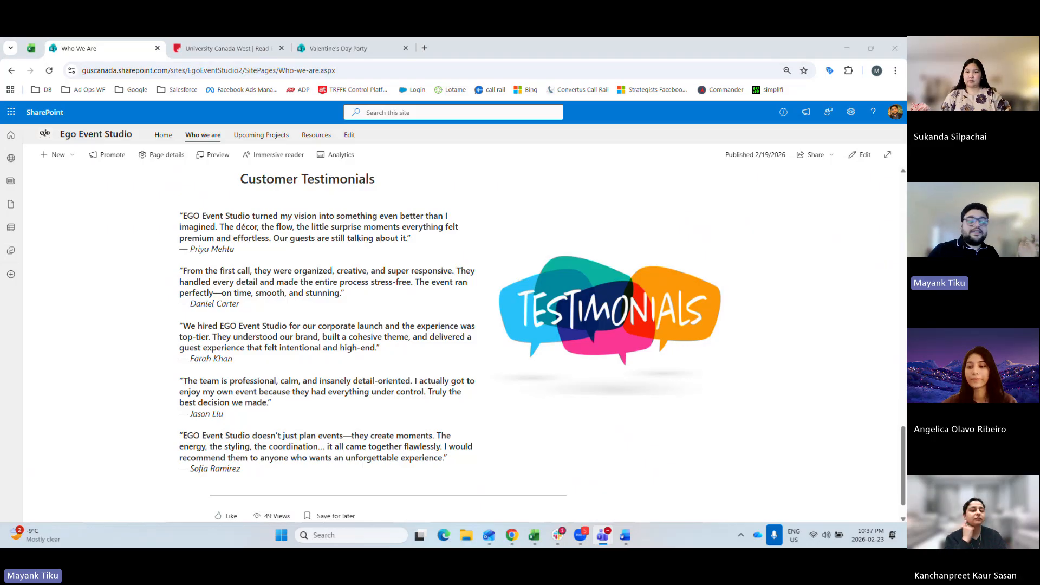
scroll(266, 422, up, 1)
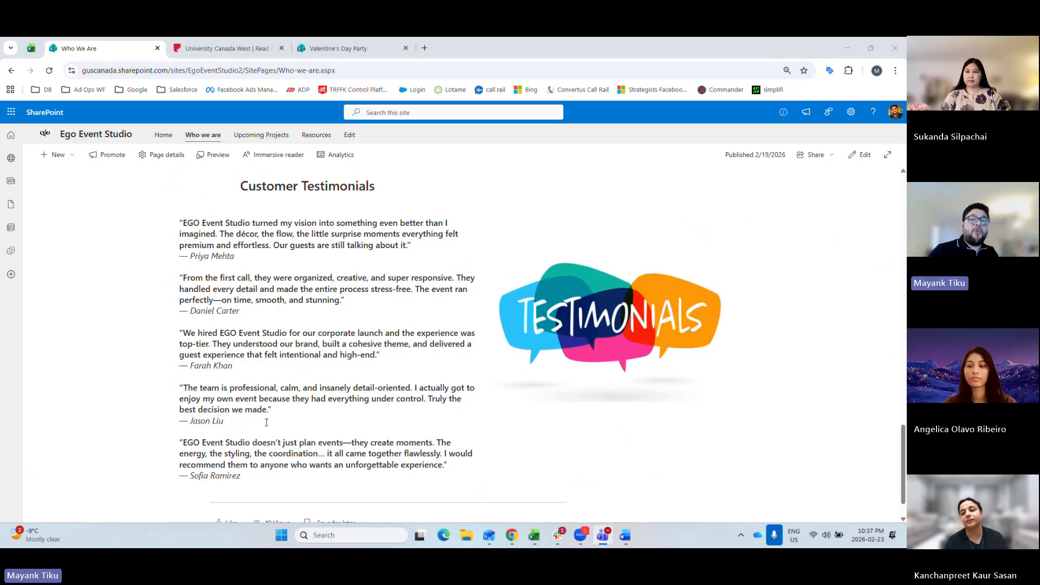
scroll(266, 422, up, 10)
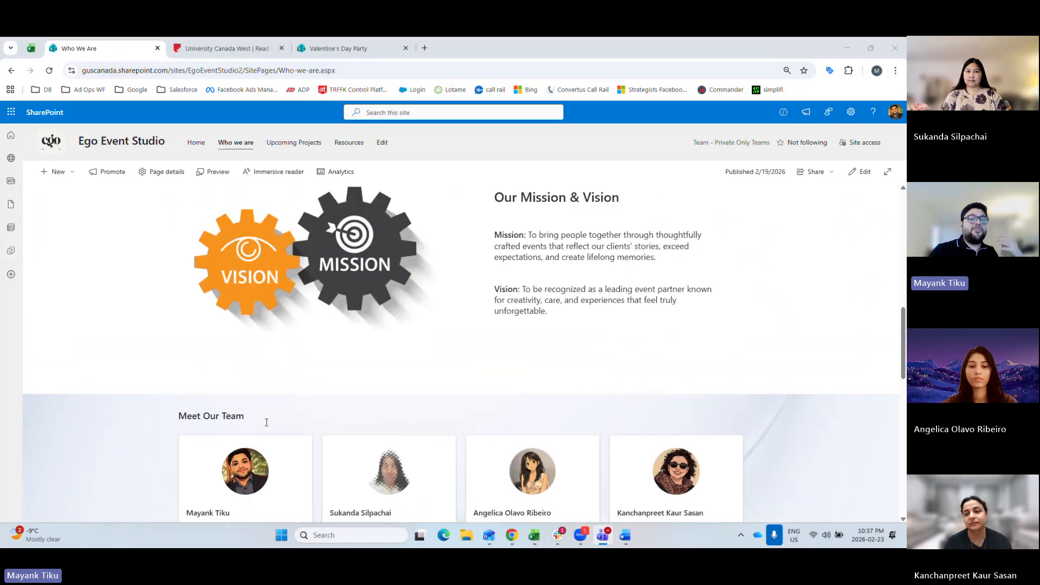
scroll(266, 422, up, 8)
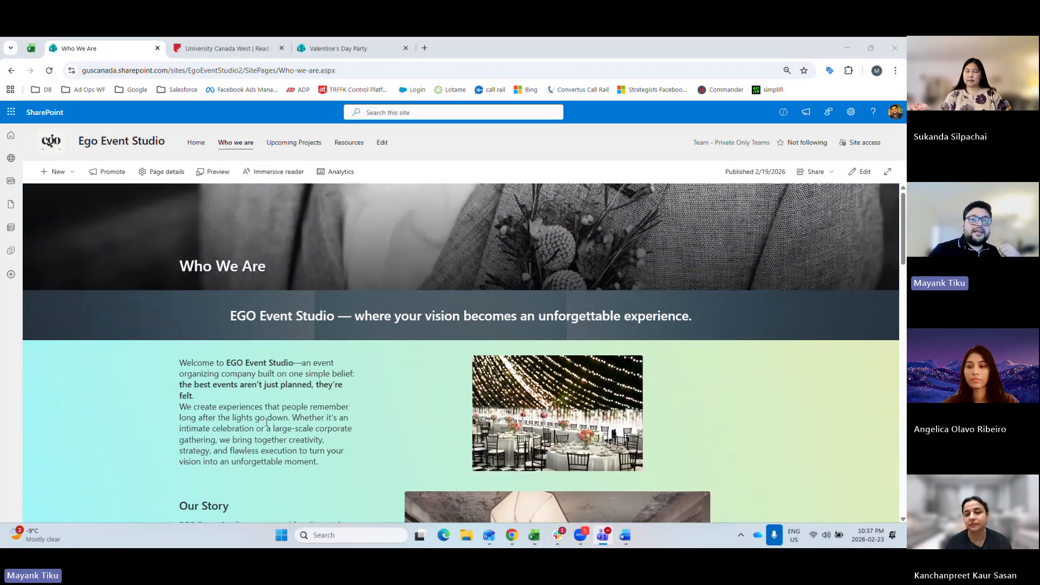
Unmute the microphone in the Teams meeting and switch to Edge with the Upcoming Valentine Initiatives page
click(493, 51)
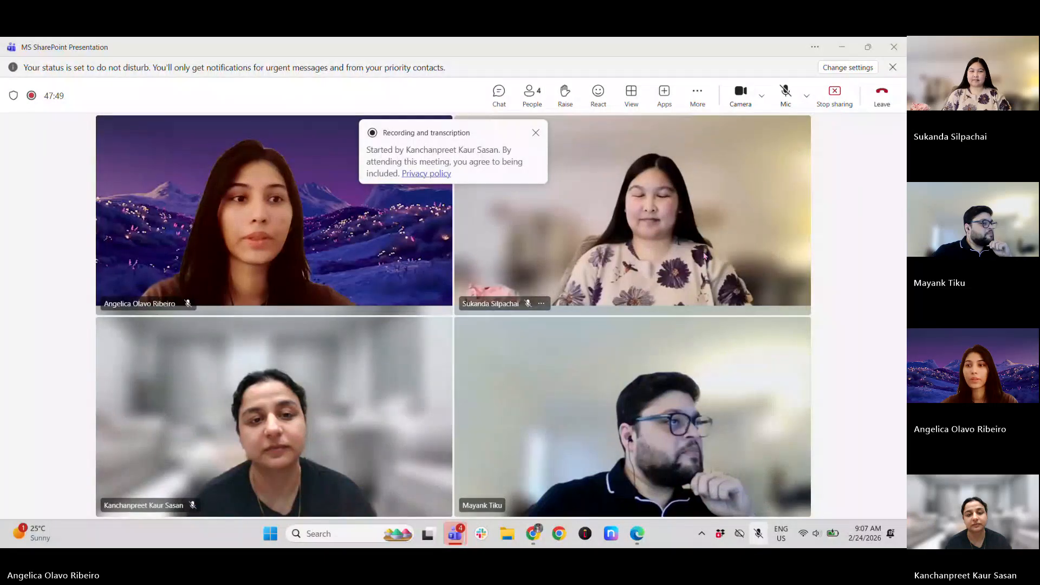
click(786, 93)
click(635, 536)
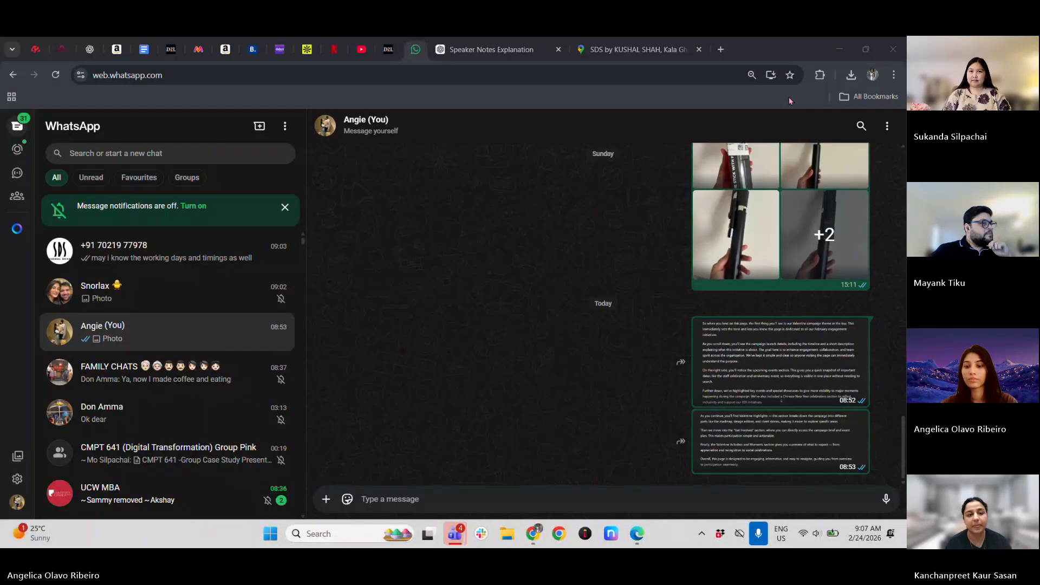
click(635, 535)
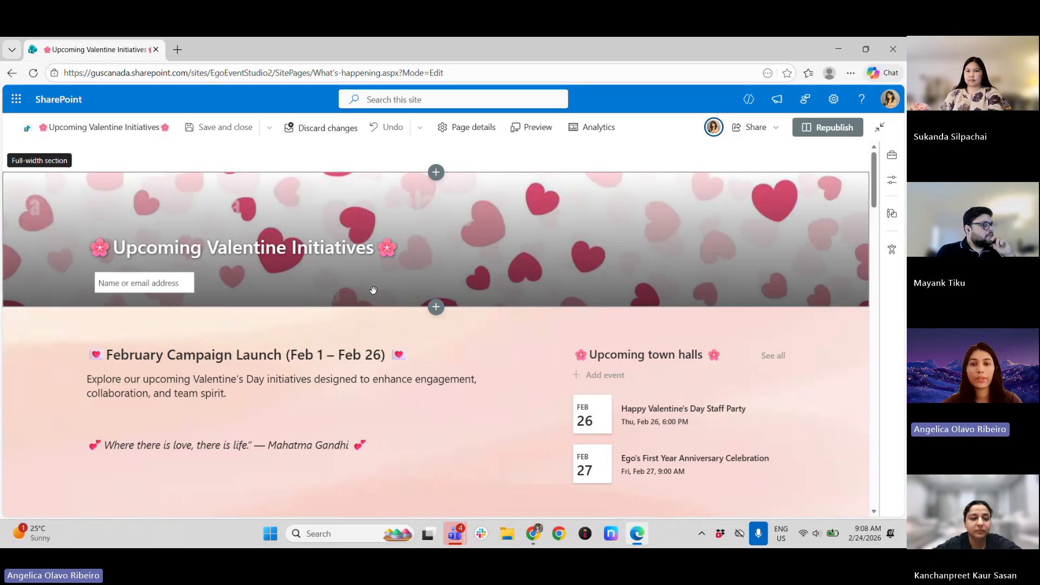
Look over the February campaign launch, upcoming town halls, first-year anniversary invitation and Wedding Fair poster on the Upcoming Valentine Initiatives page
scroll(446, 273, down, 1)
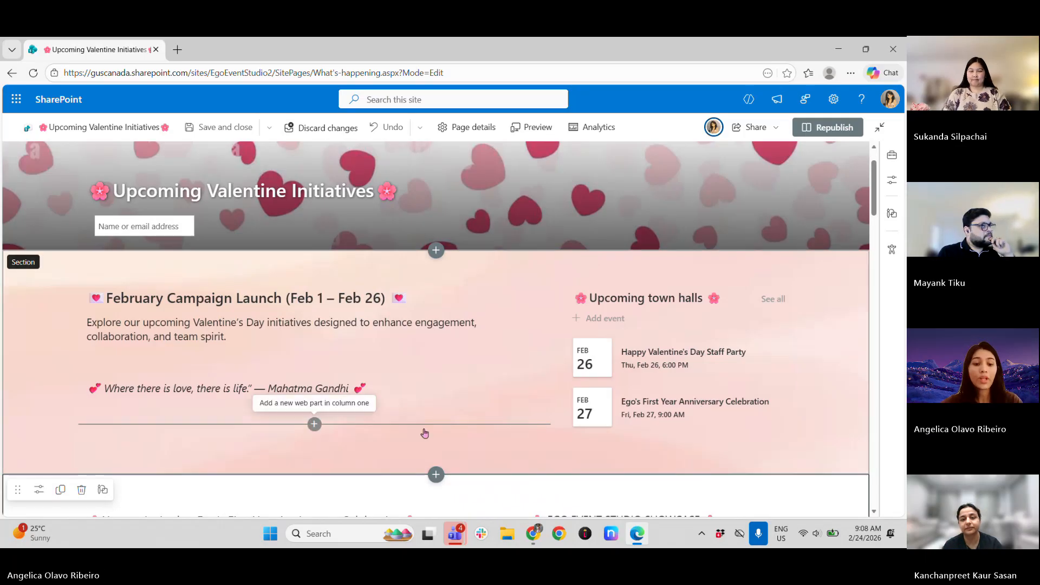
scroll(422, 432, down, 2)
scroll(426, 432, down, 5)
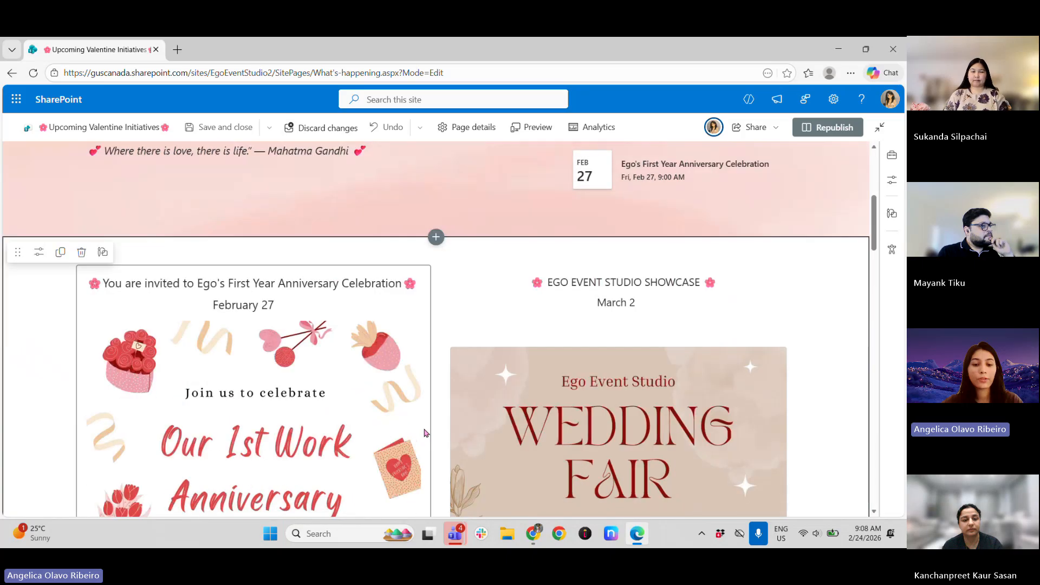
scroll(425, 432, up, 1)
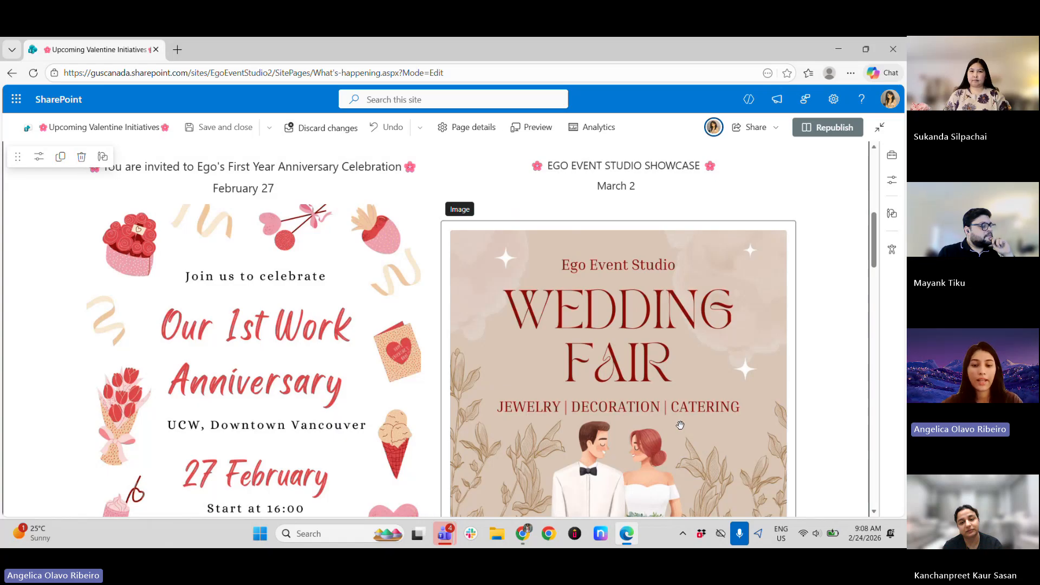
scroll(680, 425, down, 2)
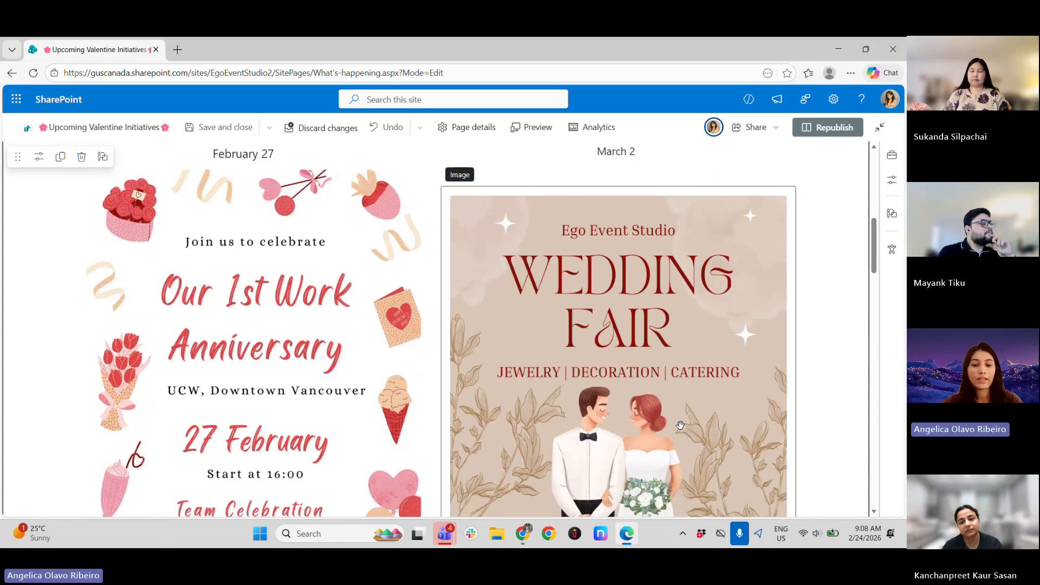
scroll(681, 425, down, 5)
scroll(680, 426, down, 2)
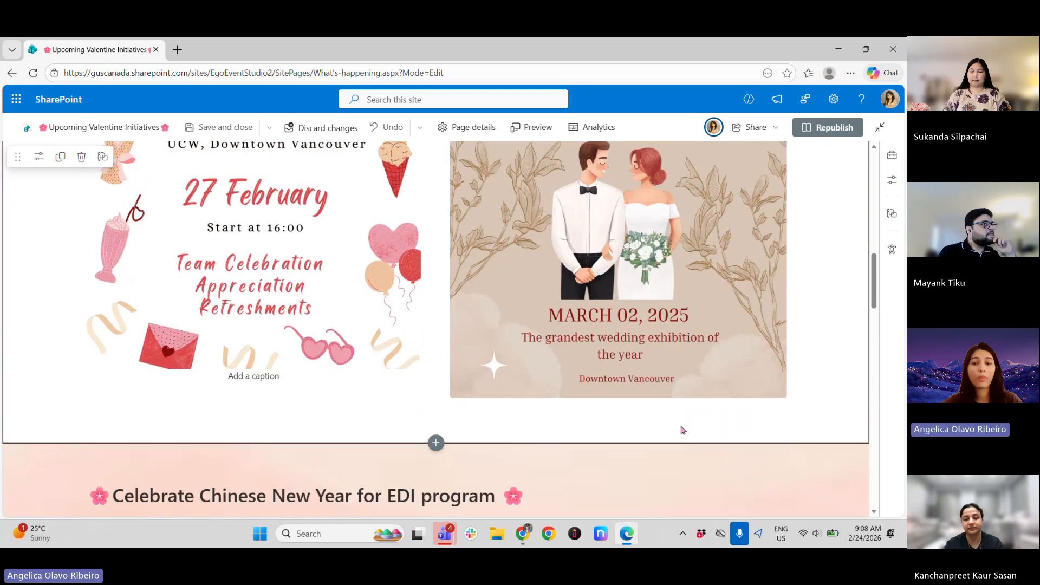
scroll(681, 426, up, 3)
scroll(680, 426, up, 1)
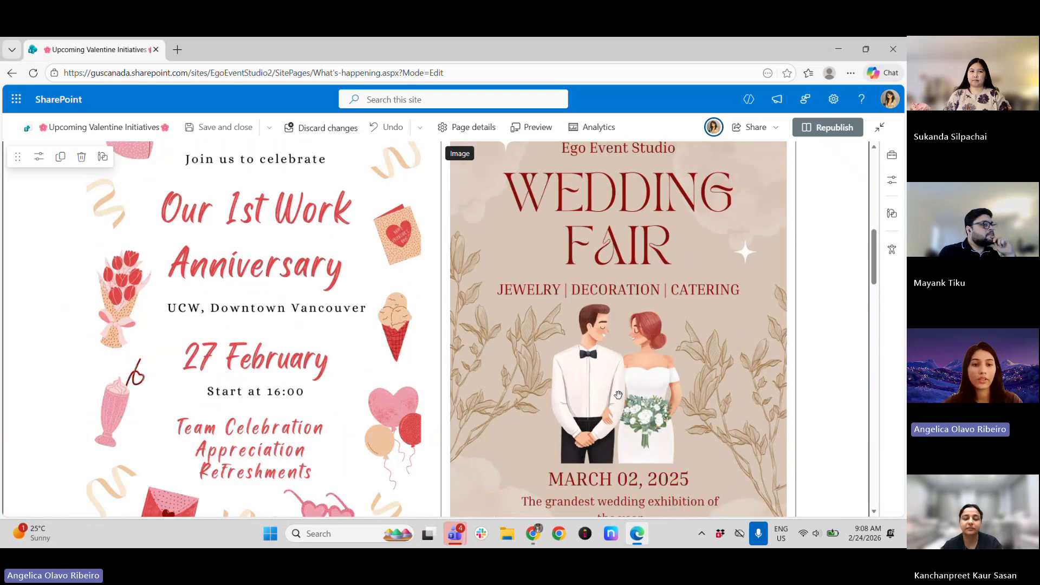
Look through the Chinese New Year invitation, Valentine Highlights, Get Involved quick links and the budget overview and event preview banner
scroll(421, 341, down, 8)
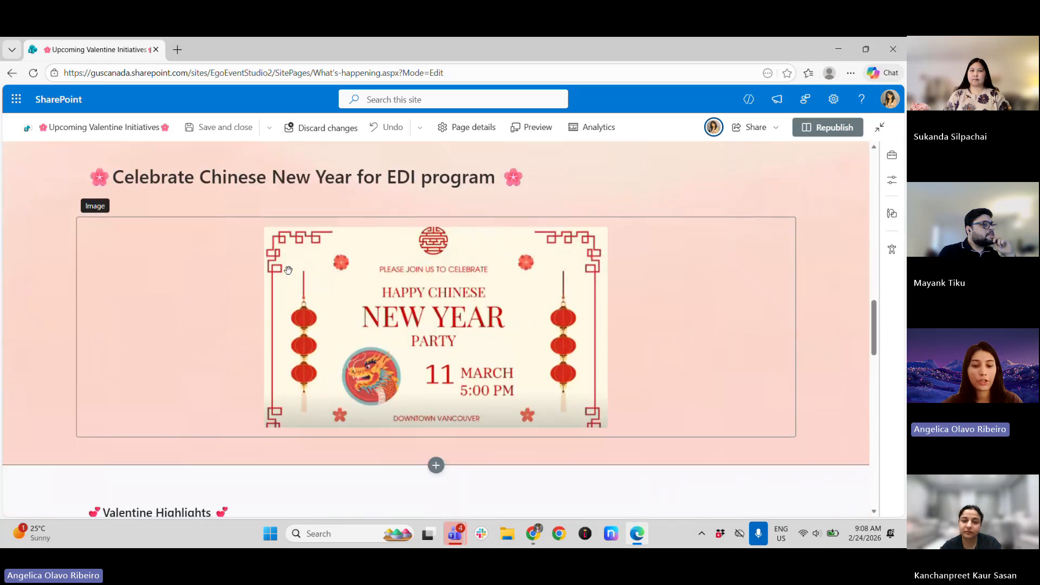
scroll(289, 270, down, 5)
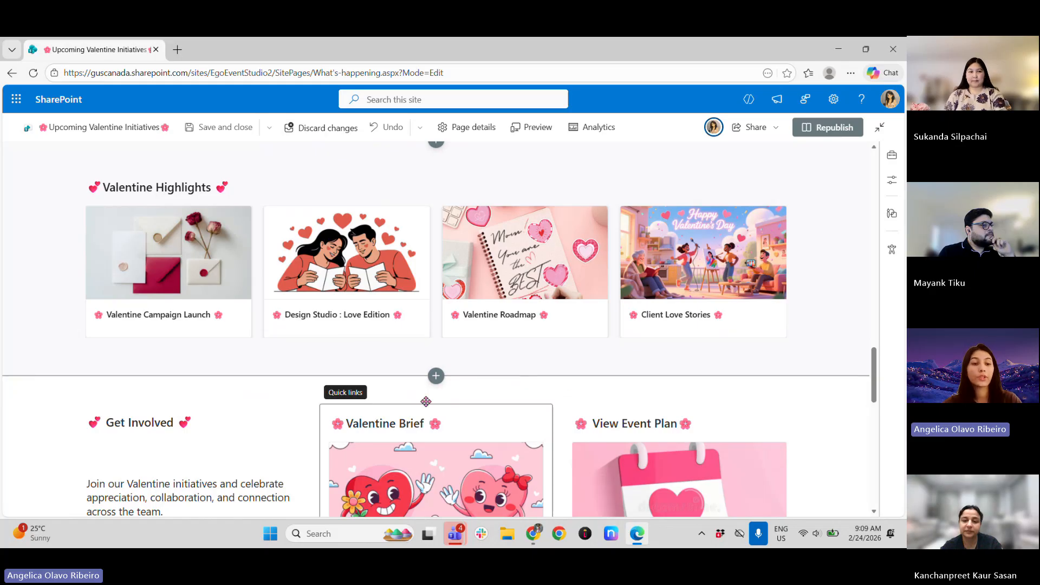
scroll(426, 412, down, 1)
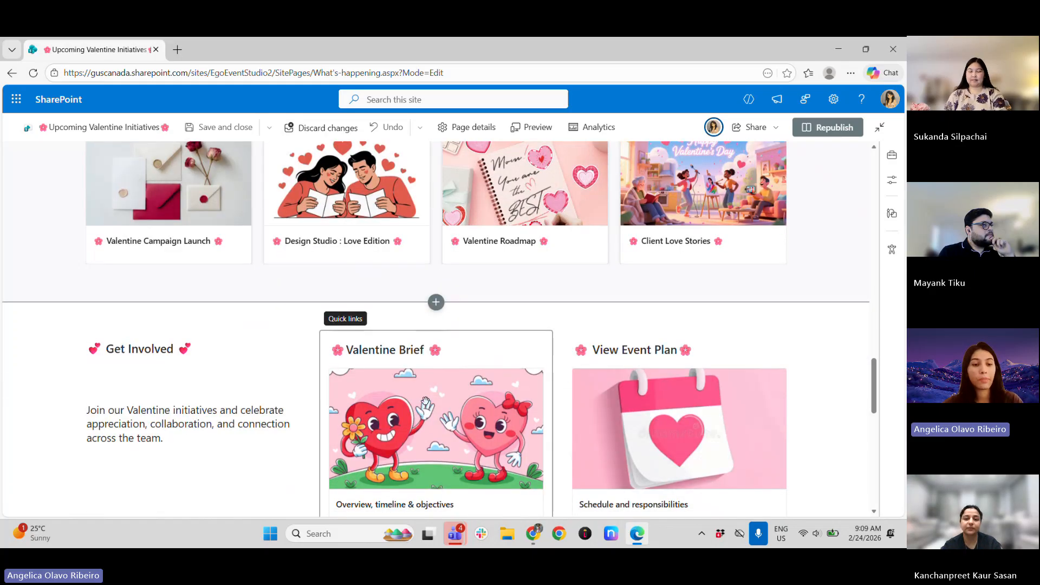
scroll(426, 401, down, 1)
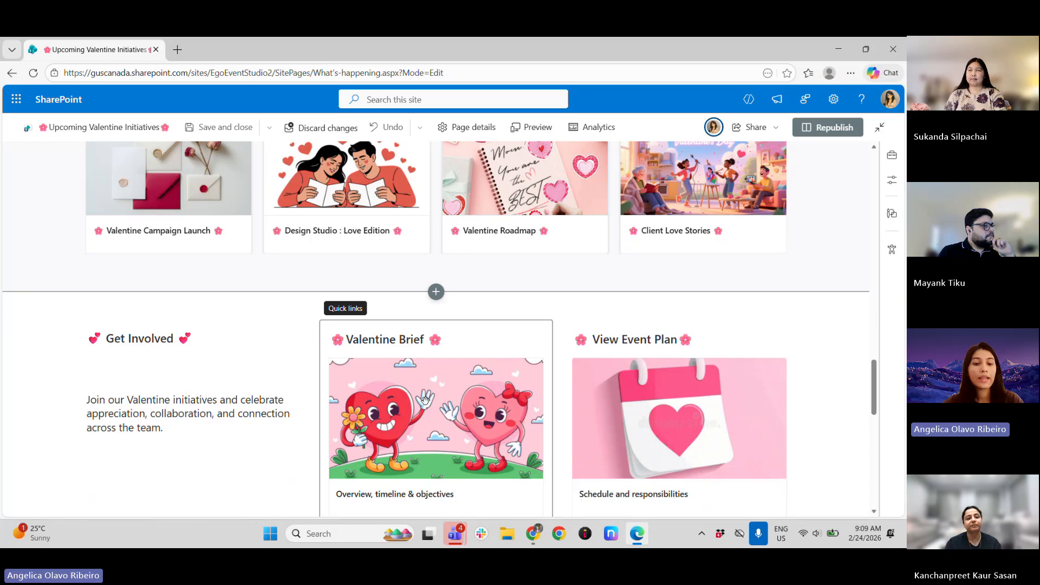
scroll(425, 400, down, 2)
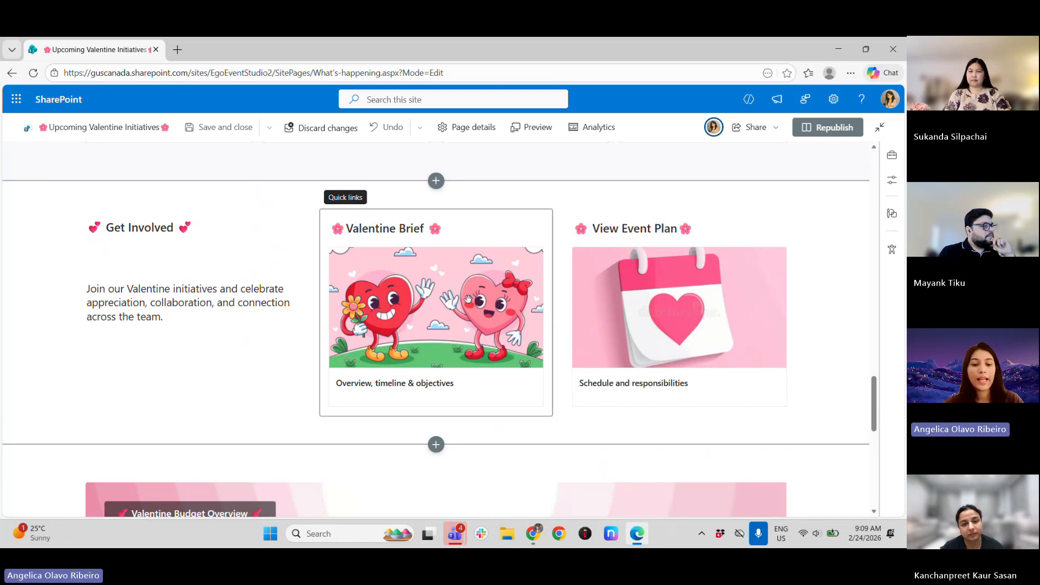
scroll(469, 299, down, 1)
scroll(468, 300, up, 2)
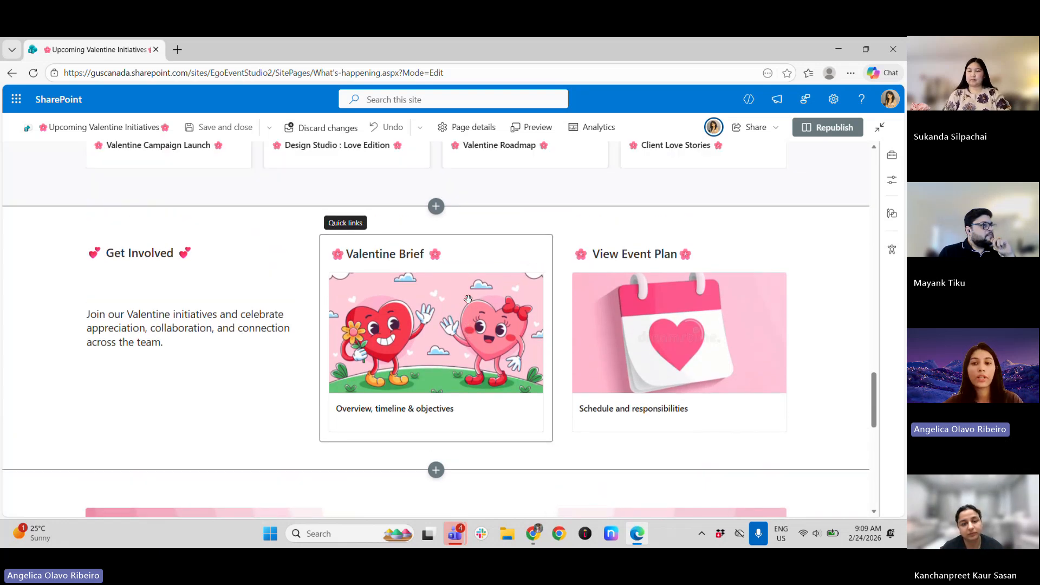
scroll(468, 299, up, 1)
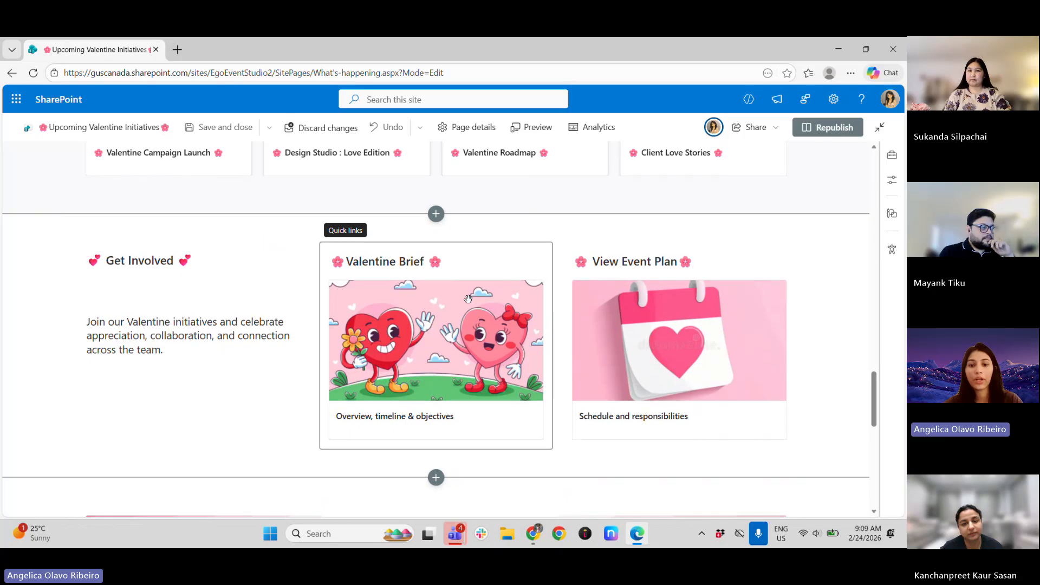
scroll(468, 299, down, 2)
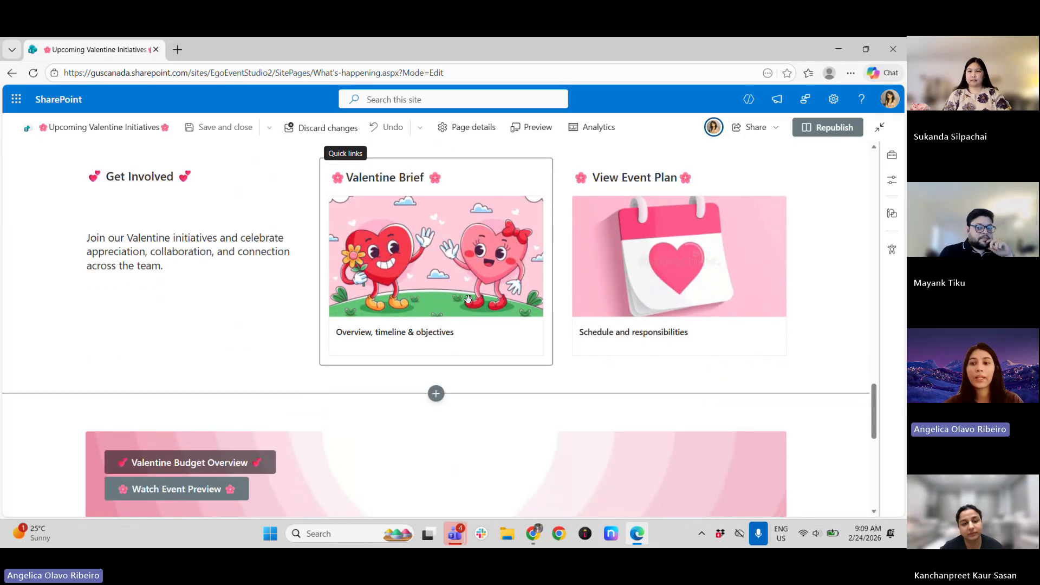
scroll(469, 299, down, 1)
scroll(469, 304, down, 3)
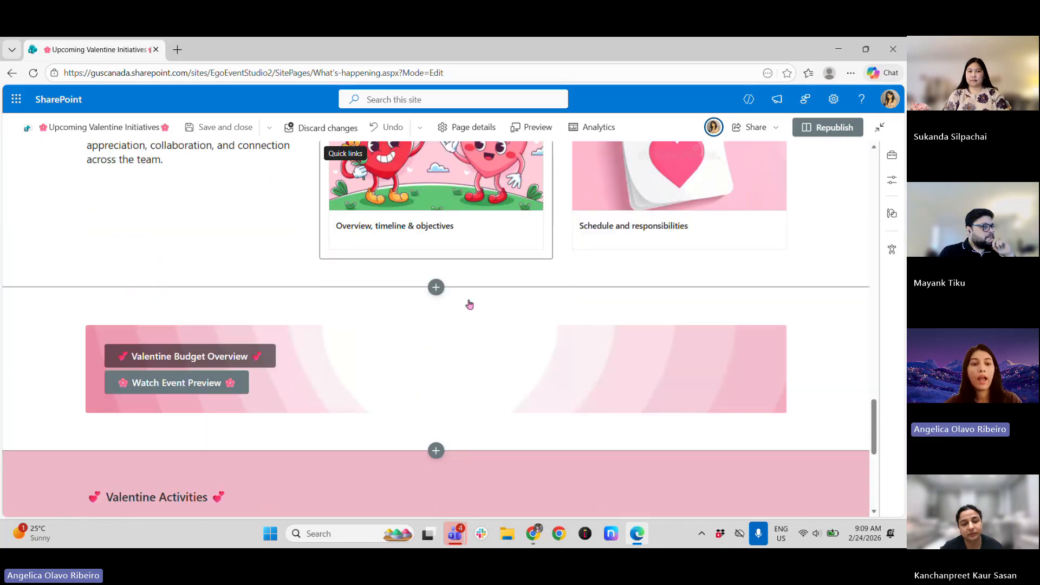
Look over the Valentine Activities and Valentine Moments sections at the end of the Upcoming Valentine Initiatives page
scroll(468, 301, down, 2)
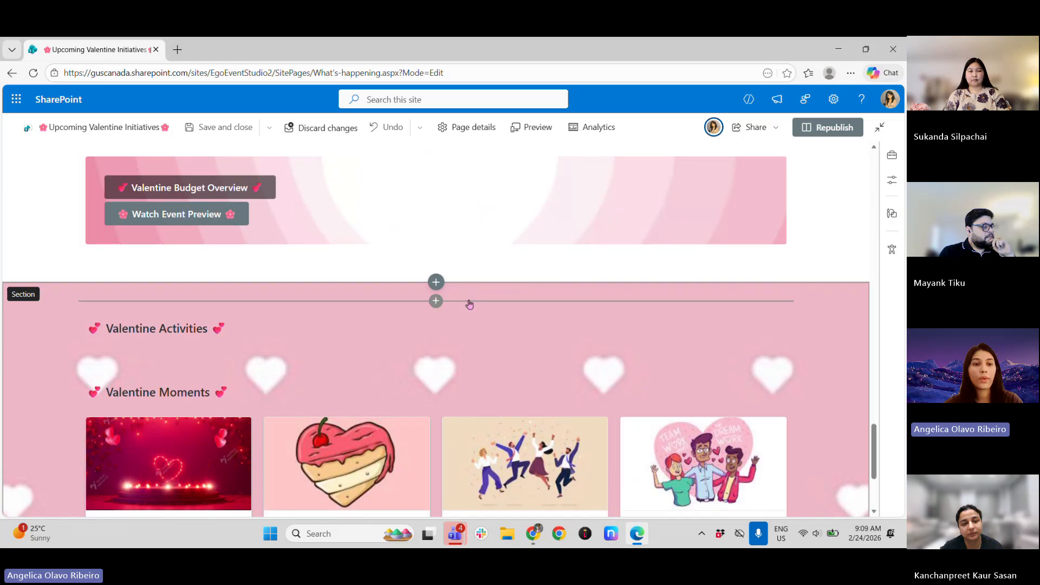
scroll(280, 285, down, 1)
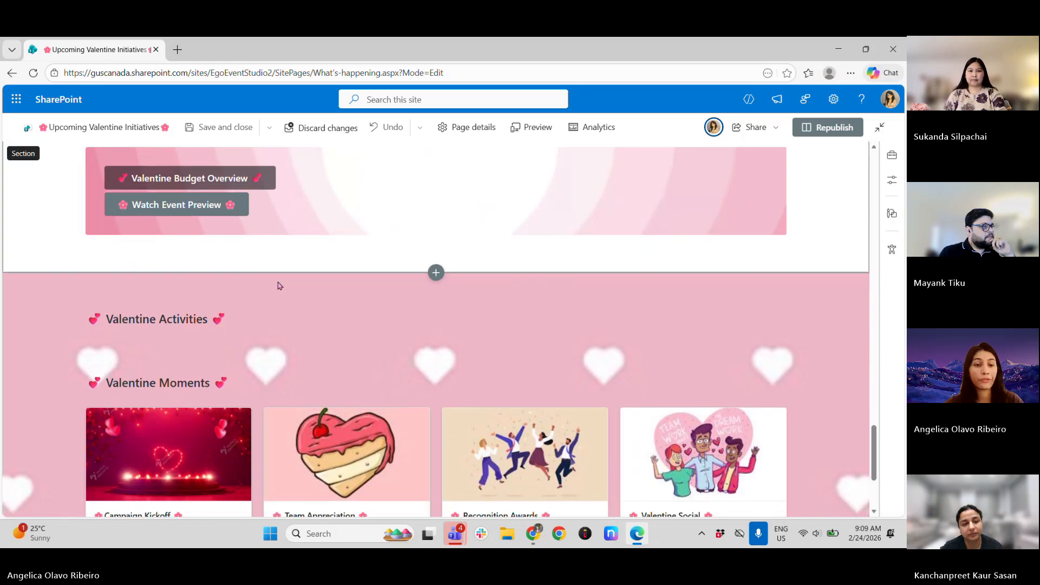
scroll(280, 286, down, 1)
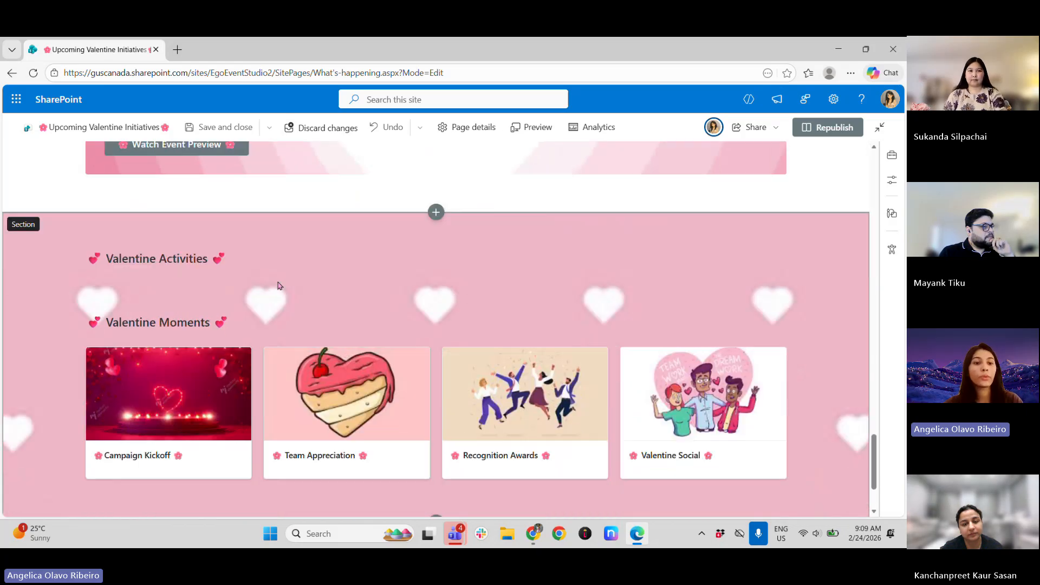
scroll(276, 281, down, 1)
scroll(277, 281, down, 1)
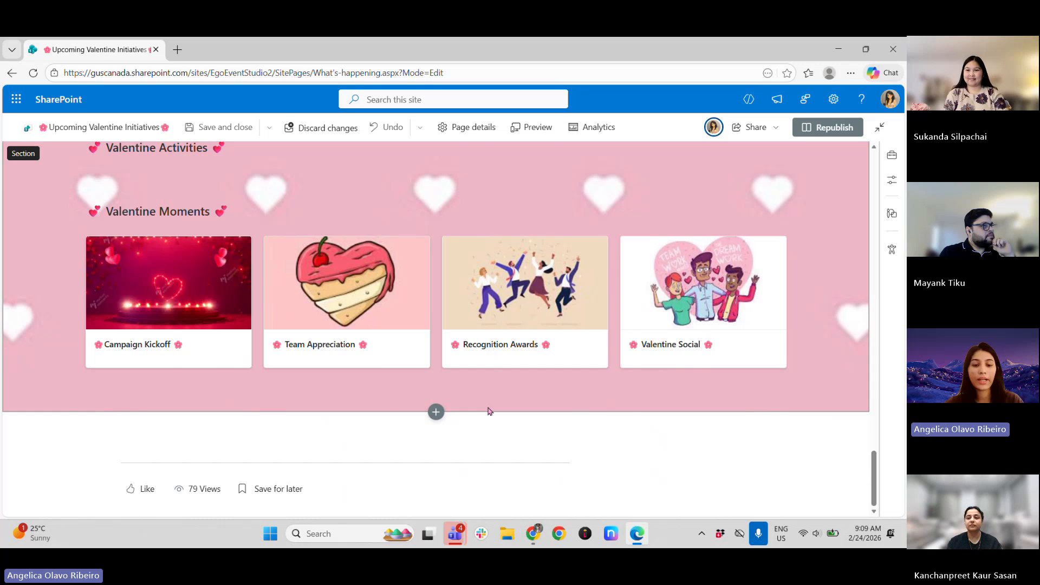
Revisit the Chinese New Year party invitation and Valentine Highlights, and go back up the Upcoming Valentine Initiatives page
scroll(488, 412, up, 15)
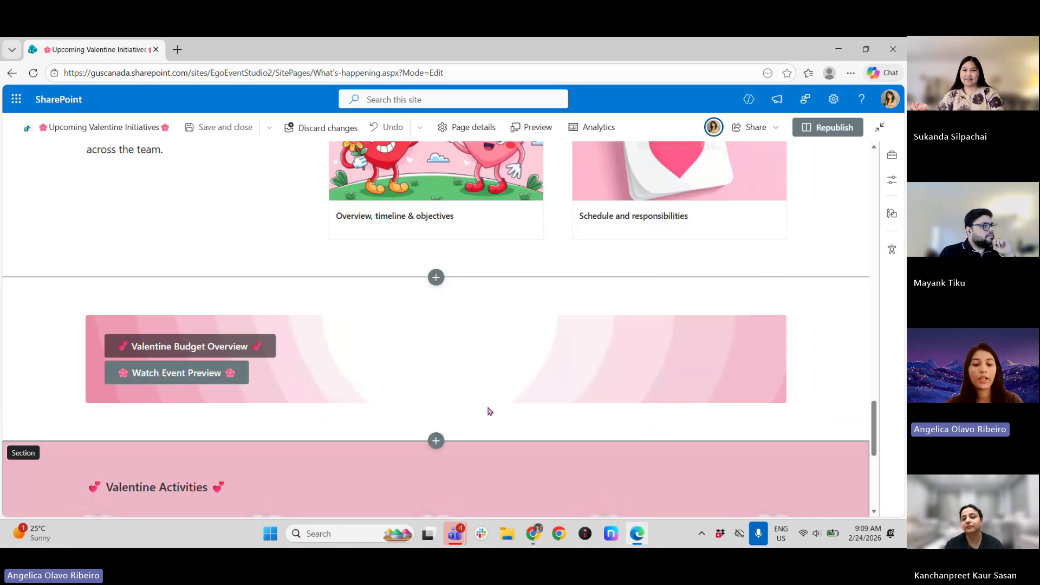
scroll(487, 406, up, 3)
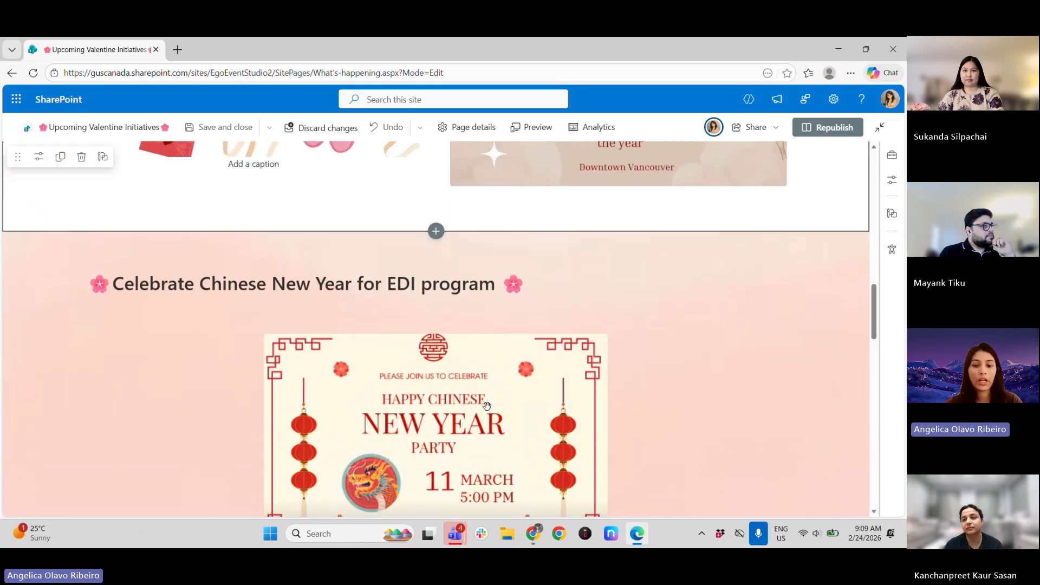
scroll(487, 406, down, 4)
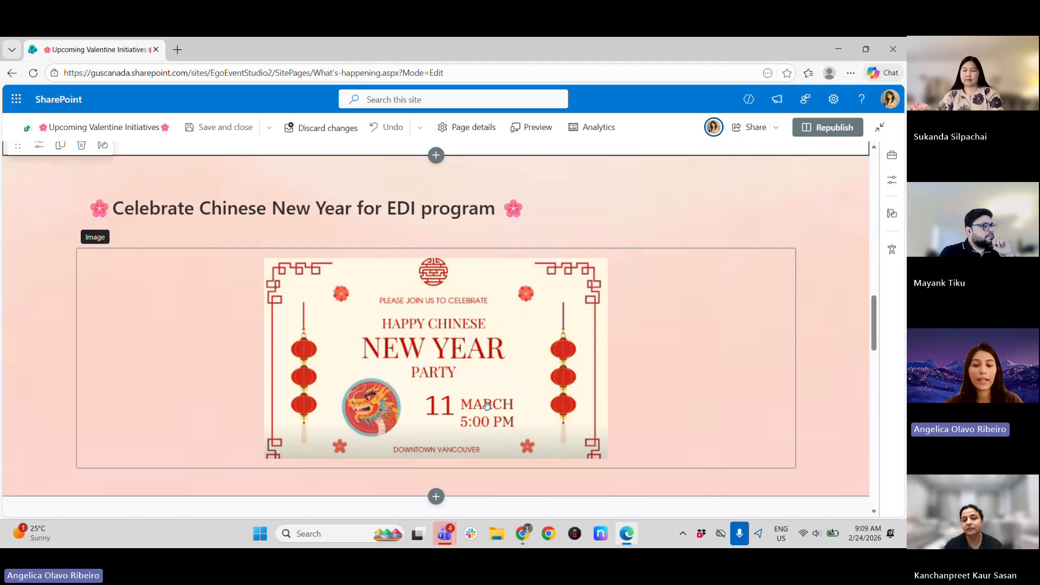
scroll(487, 406, down, 5)
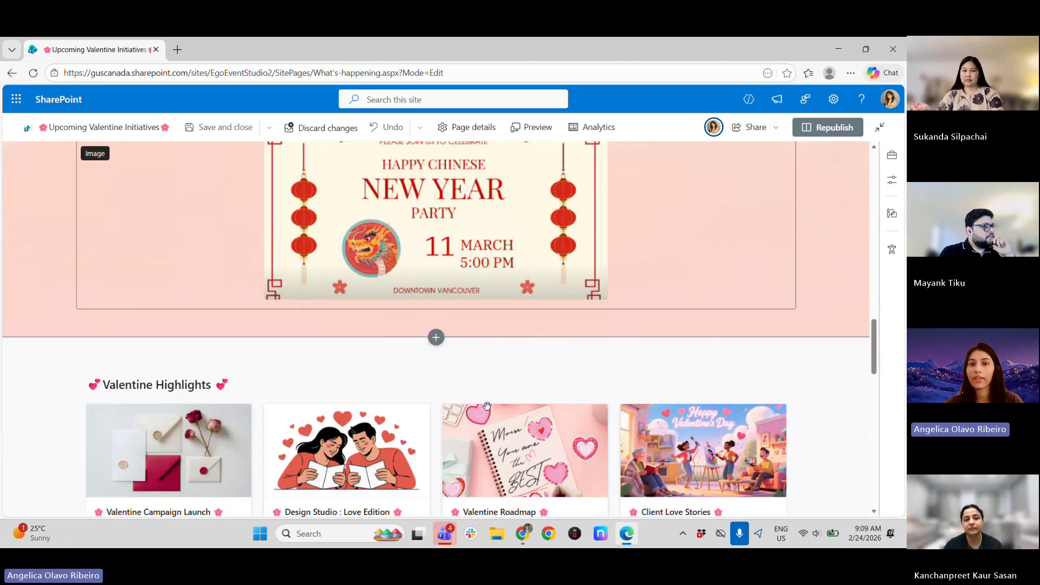
scroll(487, 407, up, 15)
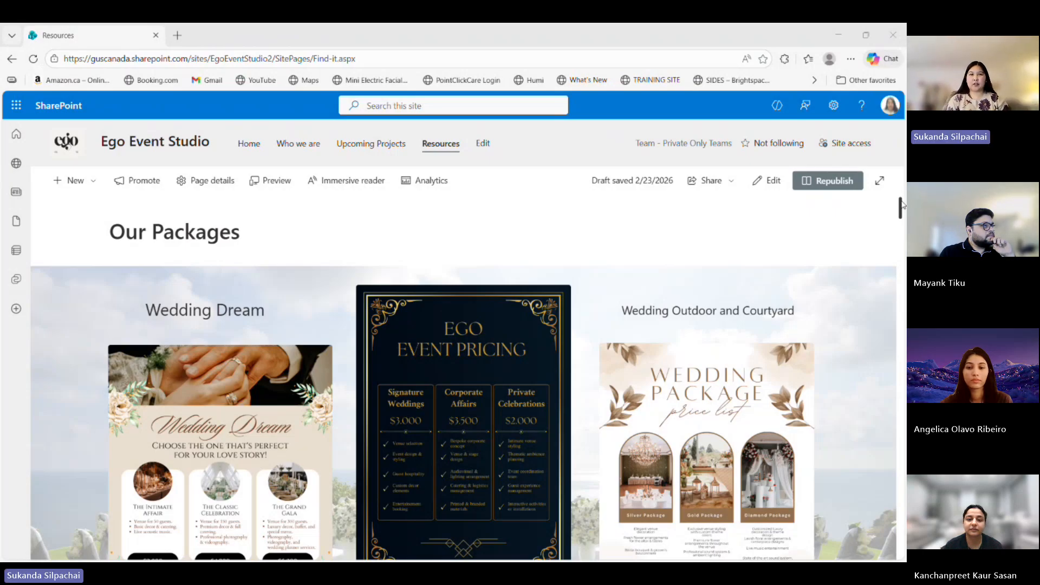
Look through the wedding, corporate, photography, beauty and club party offers under Our Packages on the Resources page
drag(902, 201, 902, 202)
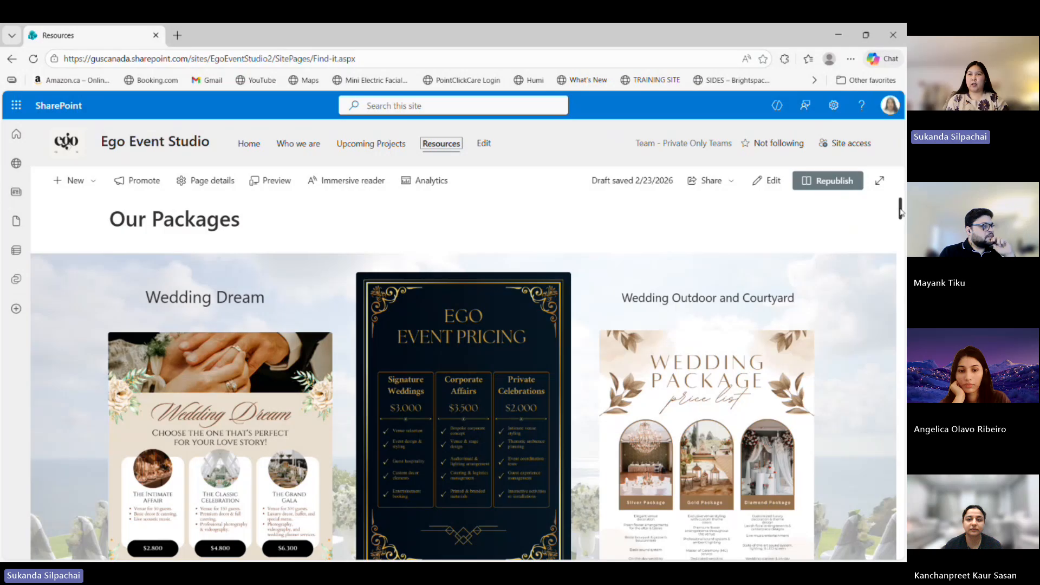
drag(902, 211, 901, 215)
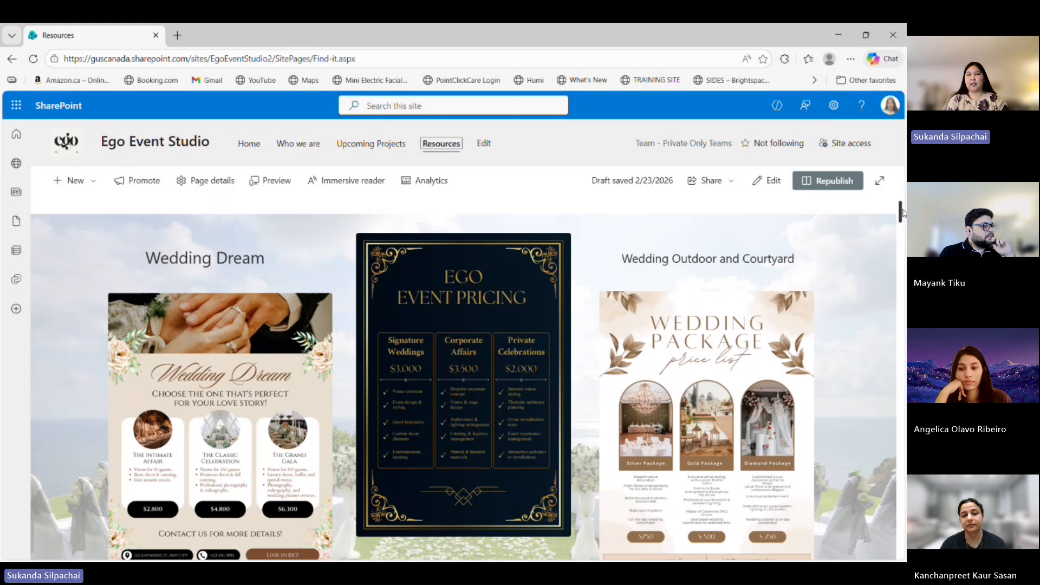
drag(903, 211, 903, 214)
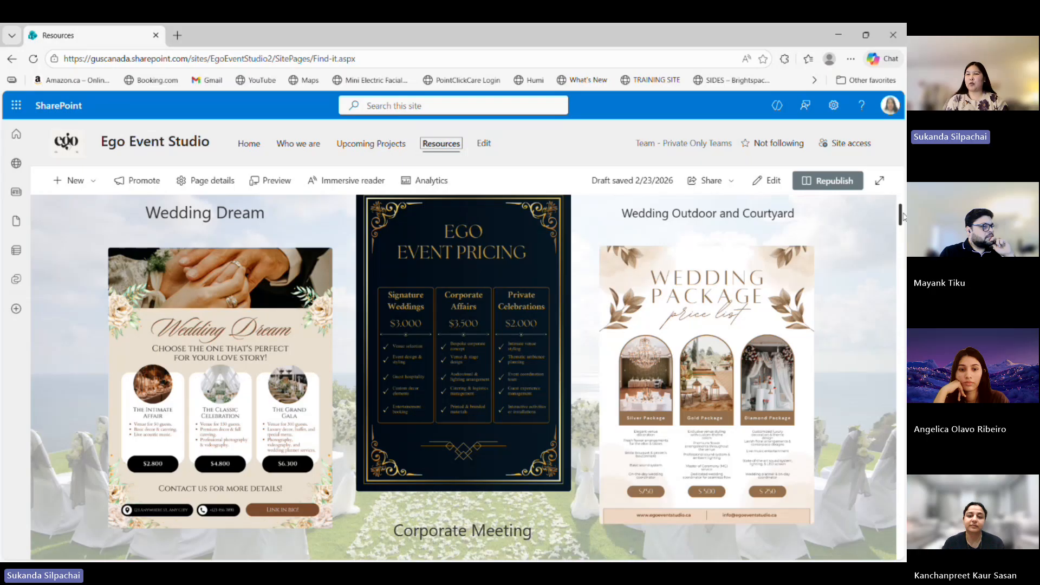
drag(903, 216, 903, 245)
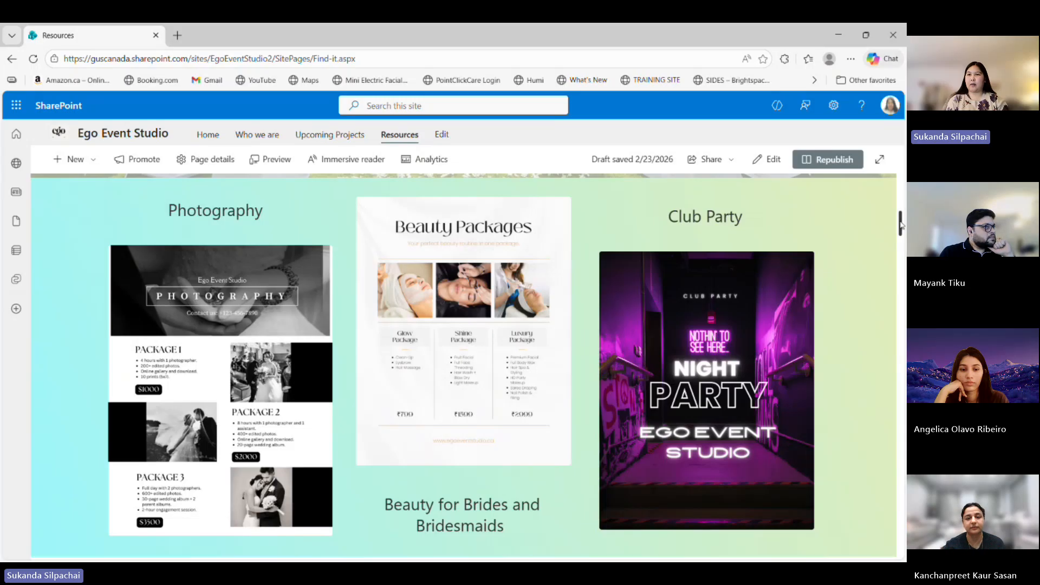
drag(901, 224, 902, 229)
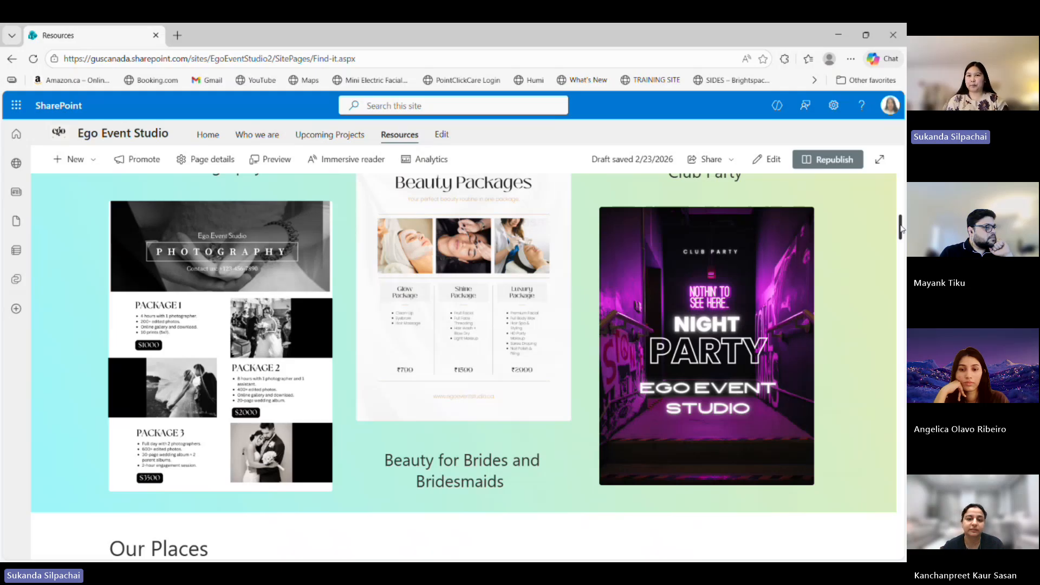
Look over the event venue rental posters in the Our Places section of the Resources page
drag(901, 228, 902, 254)
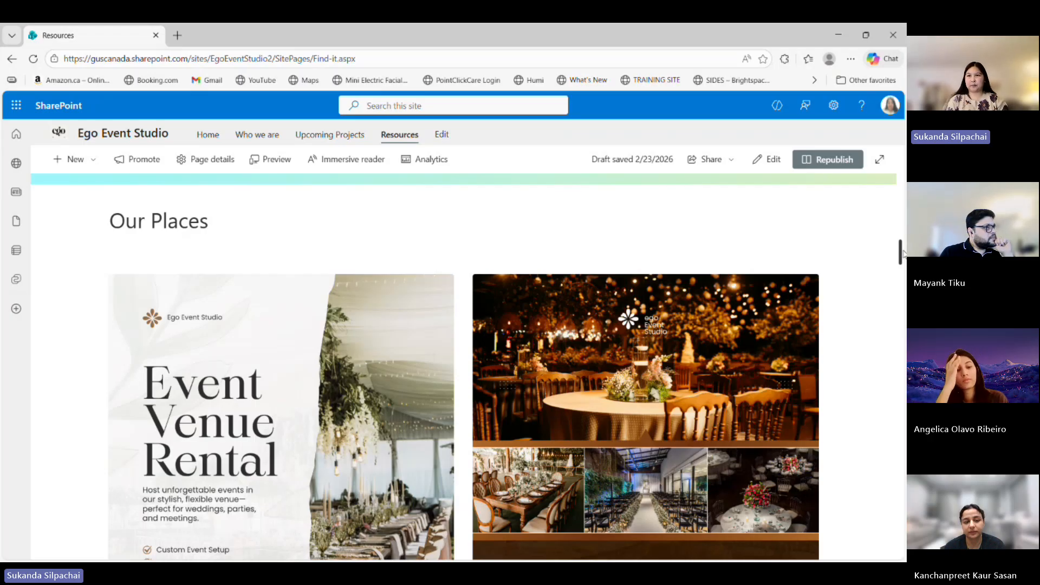
drag(901, 250, 900, 262)
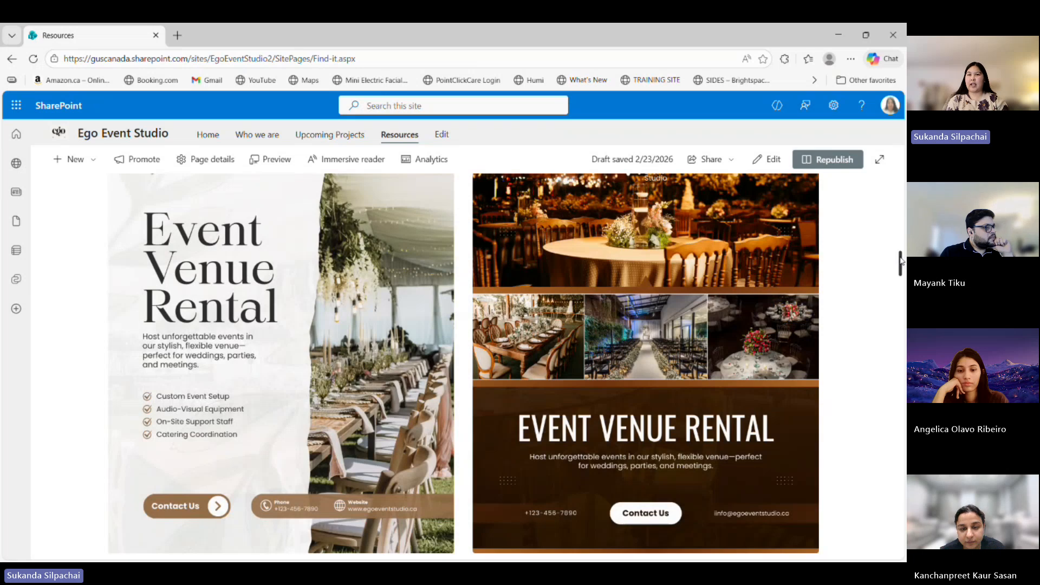
drag(902, 261, 903, 293)
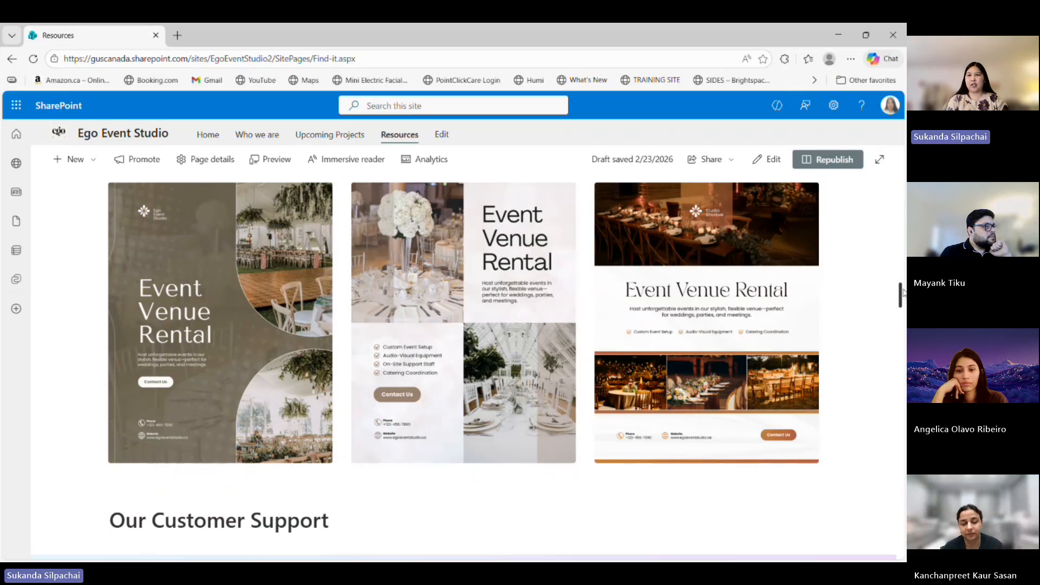
Open and start the Customer satisfaction survey from "How can we improve?" under Our Customer Support, and close it after viewing its questions
drag(903, 292, 905, 317)
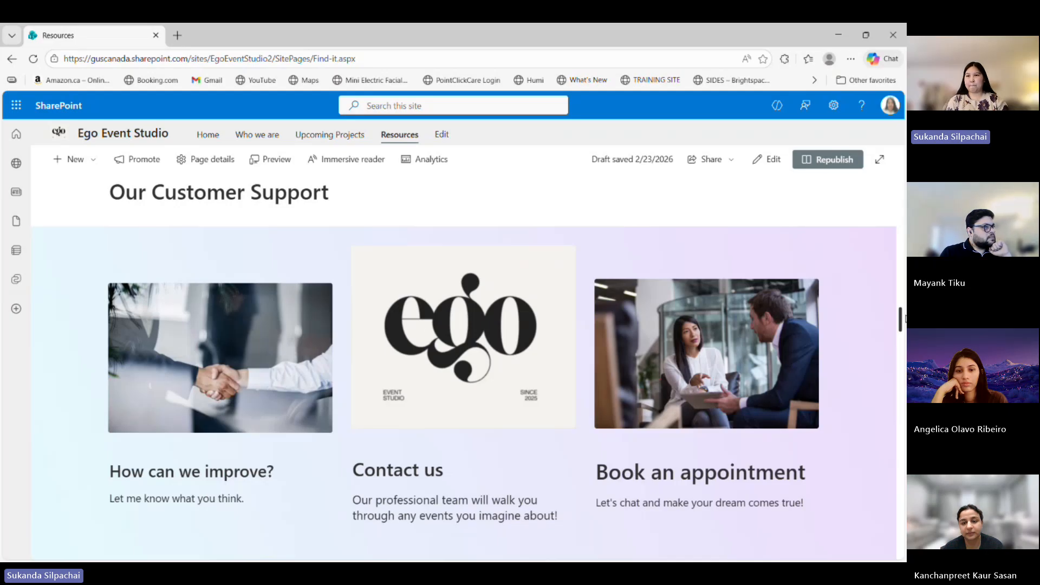
drag(900, 321, 903, 322)
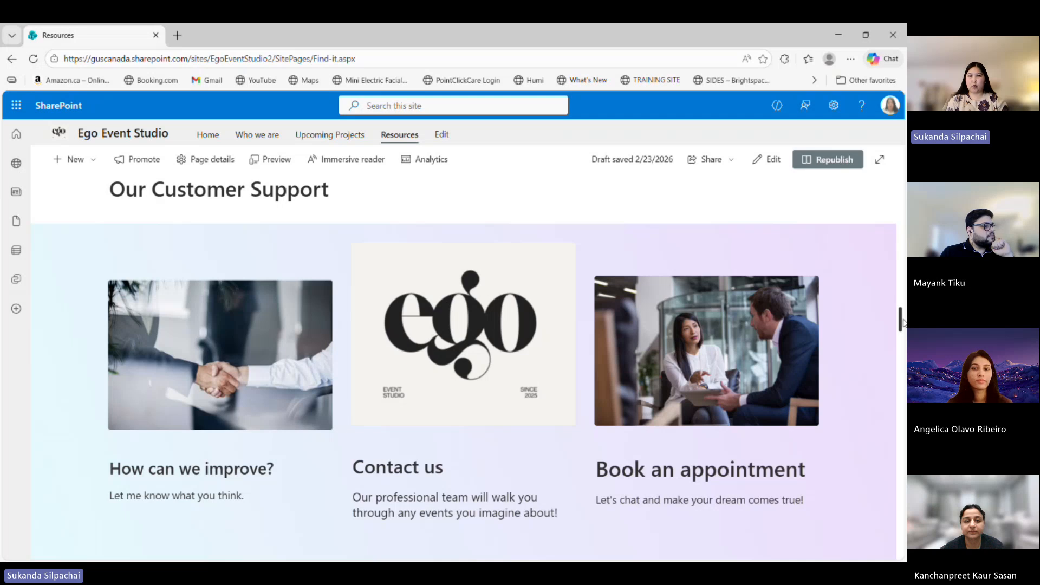
drag(904, 322, 903, 326)
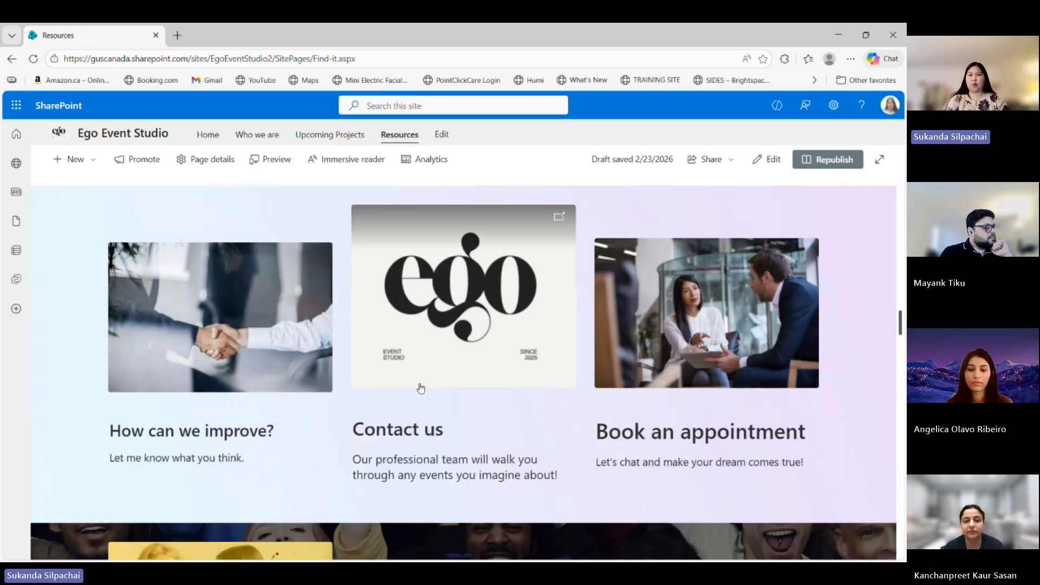
click(249, 346)
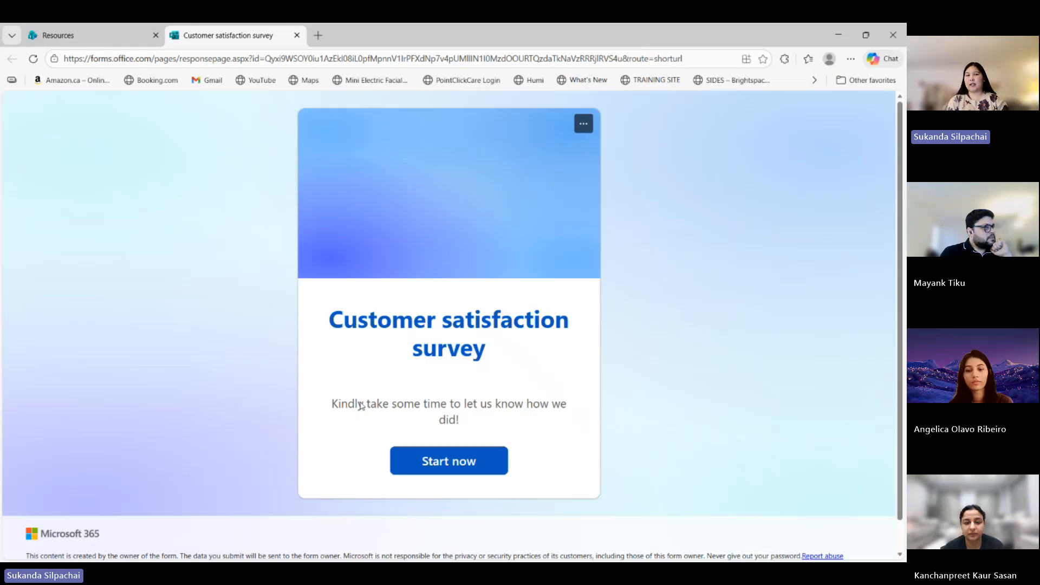
click(414, 468)
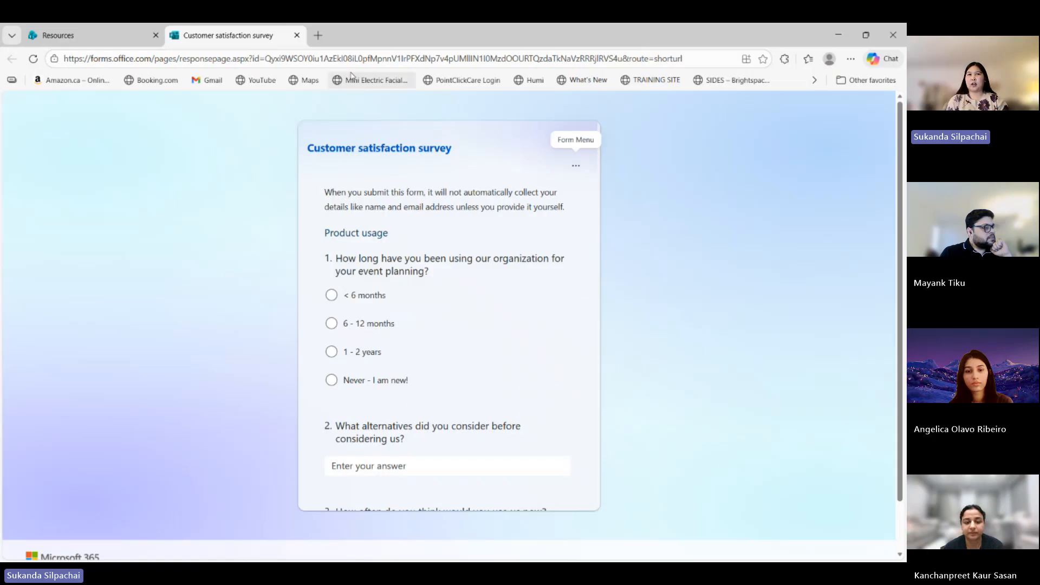
click(297, 36)
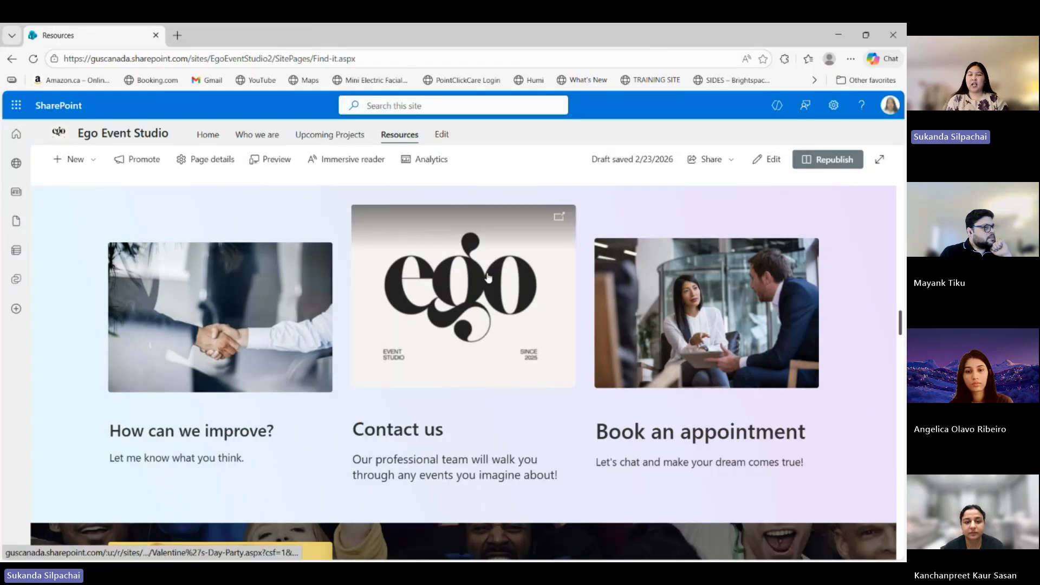
Open the Contact us link, view the Meet Our Team section on the Valentine's Day Party page, and close that page
click(443, 347)
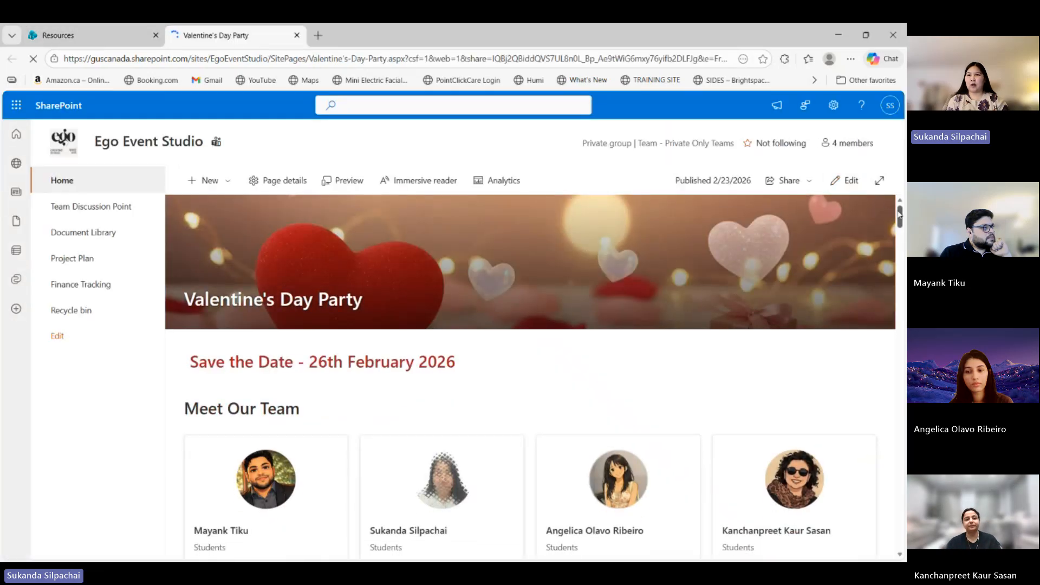
drag(901, 214, 902, 223)
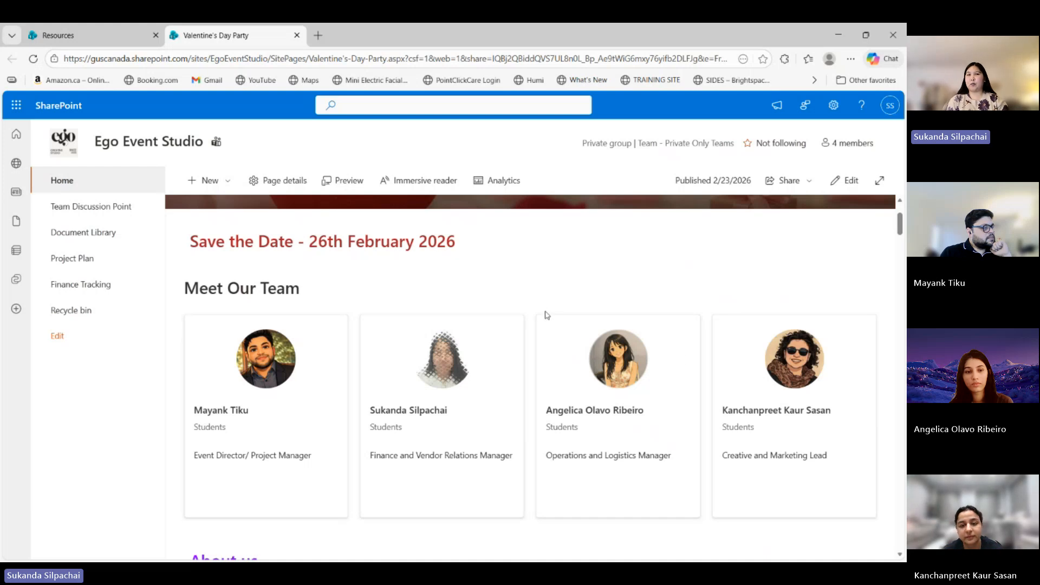
click(297, 35)
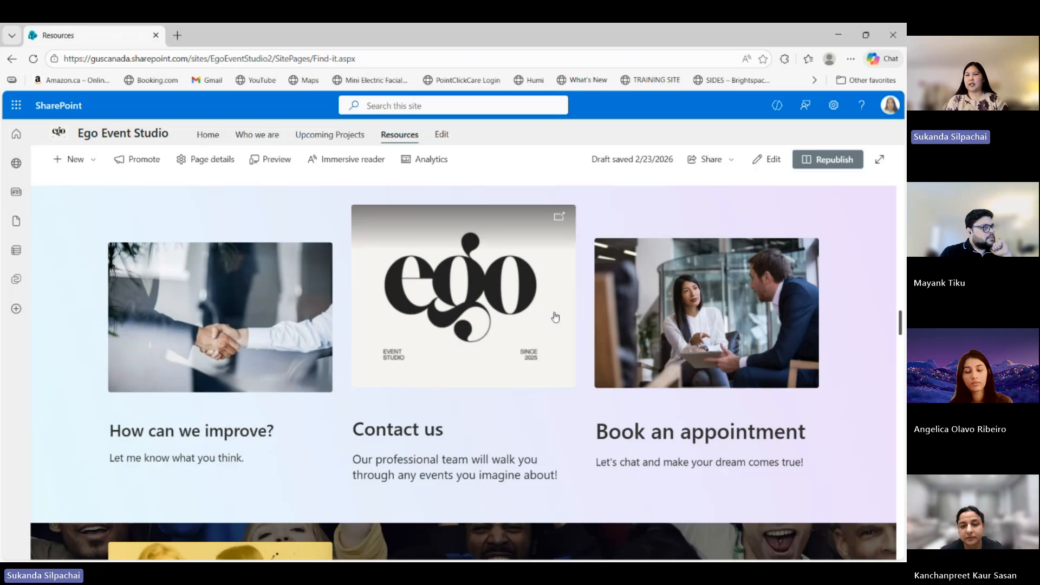
Open the February 2026 bookings calendar from "Book an appointment", review it, and return to the Resources page
click(690, 336)
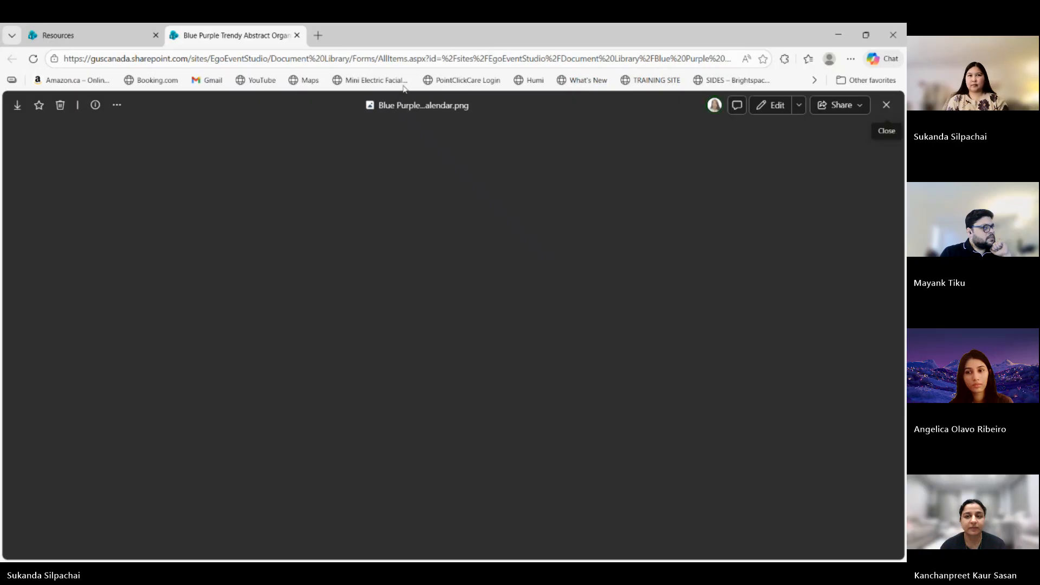
click(297, 35)
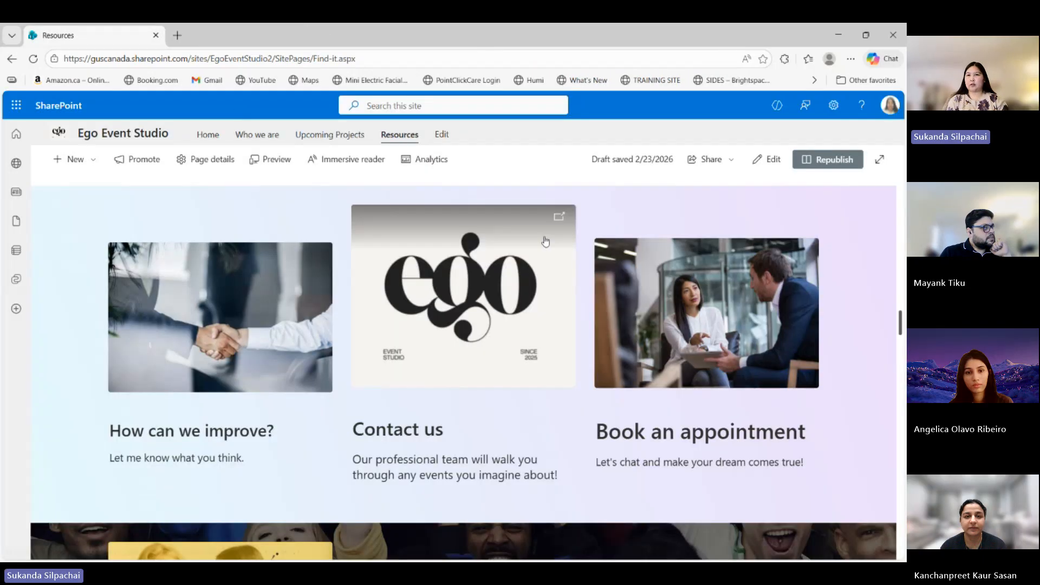
click(657, 305)
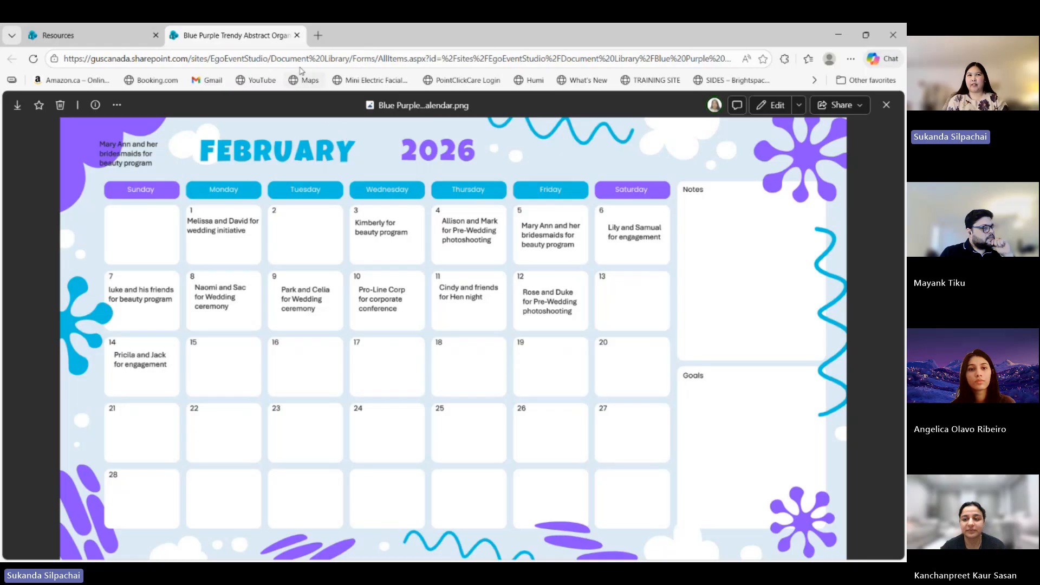
click(297, 35)
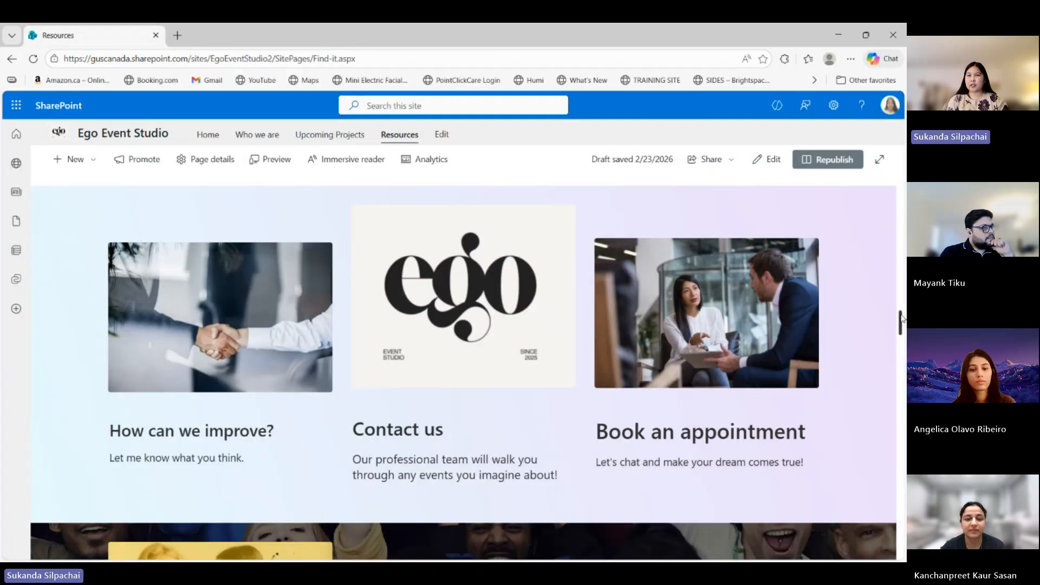
View the WorkSafeBC Return to work page through the Return-to-work guide under Our Employee Support, and return to the Resources page
scroll(900, 320, down, 4)
scroll(463, 369, down, 2)
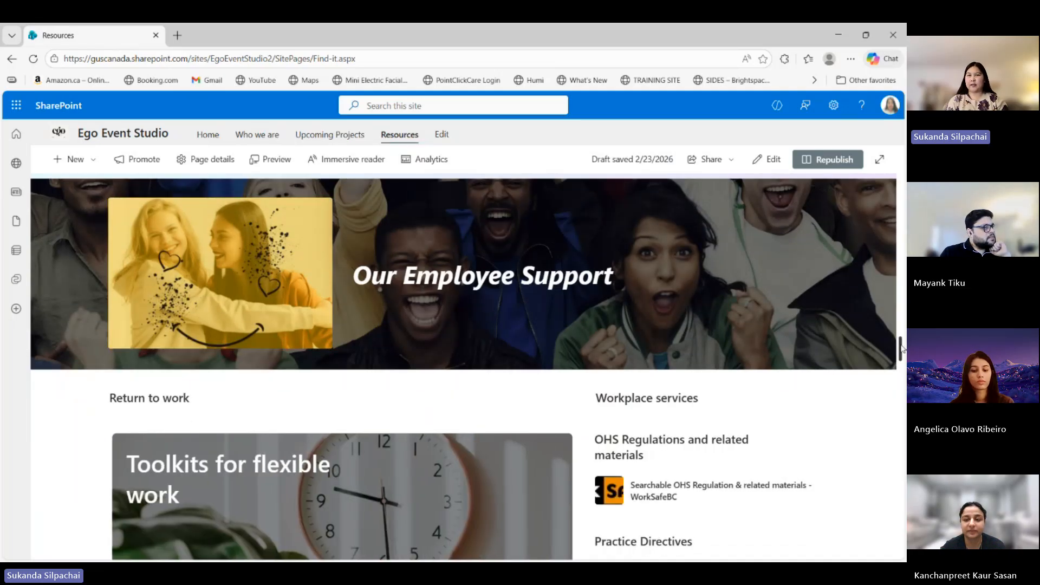
drag(902, 350, 903, 364)
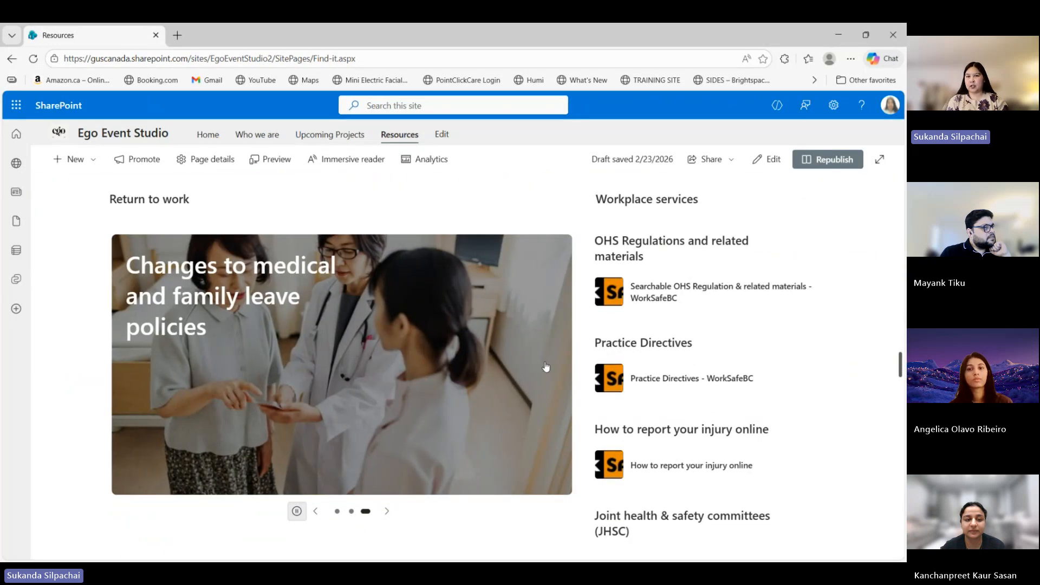
click(386, 515)
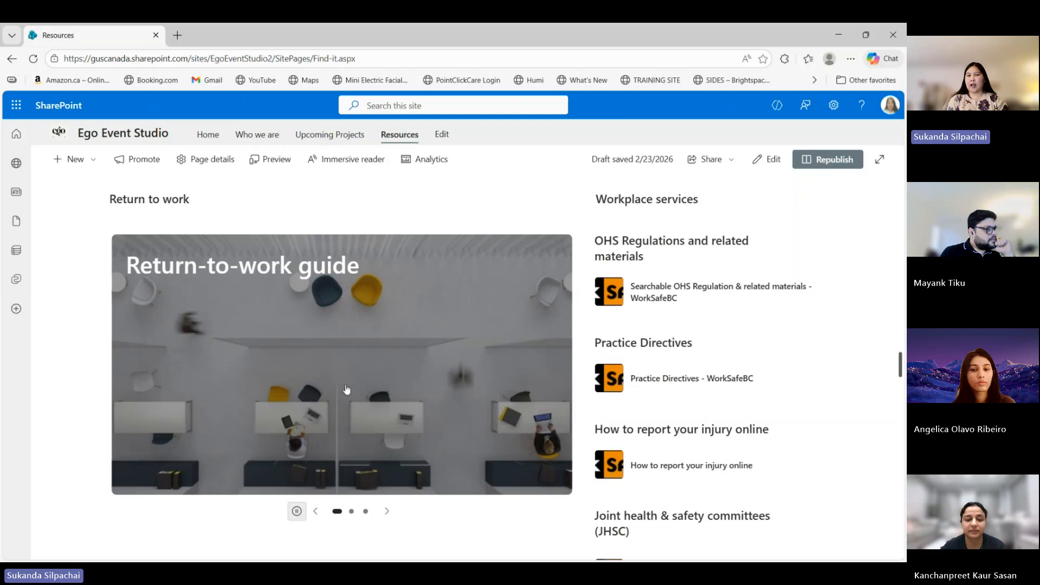
click(347, 386)
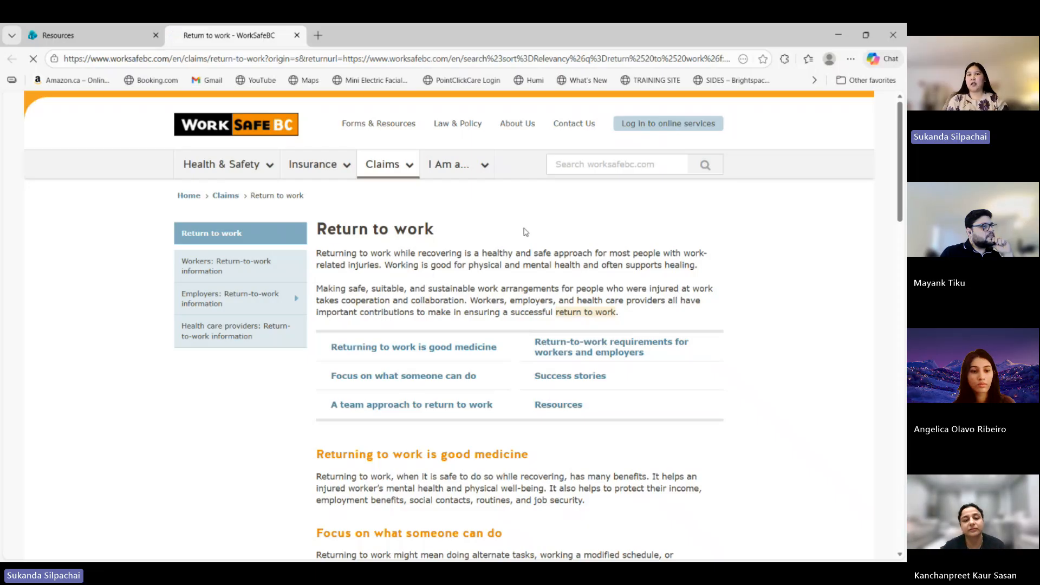
click(297, 35)
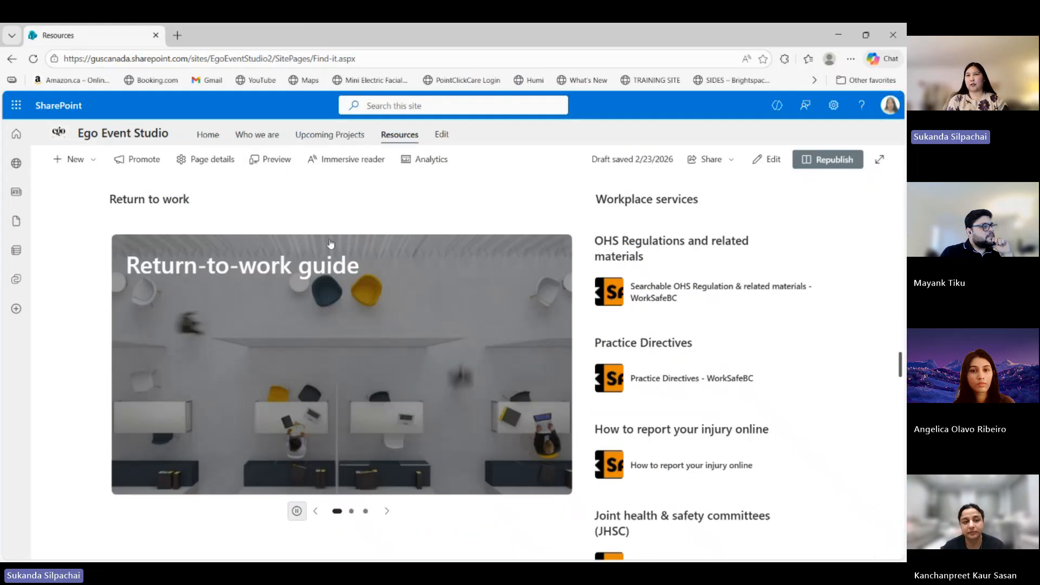
View the SafeCare BC Self-esteem page through the "Toolkits for flexible work" slide under Return to work, and return to the Resources page
click(387, 512)
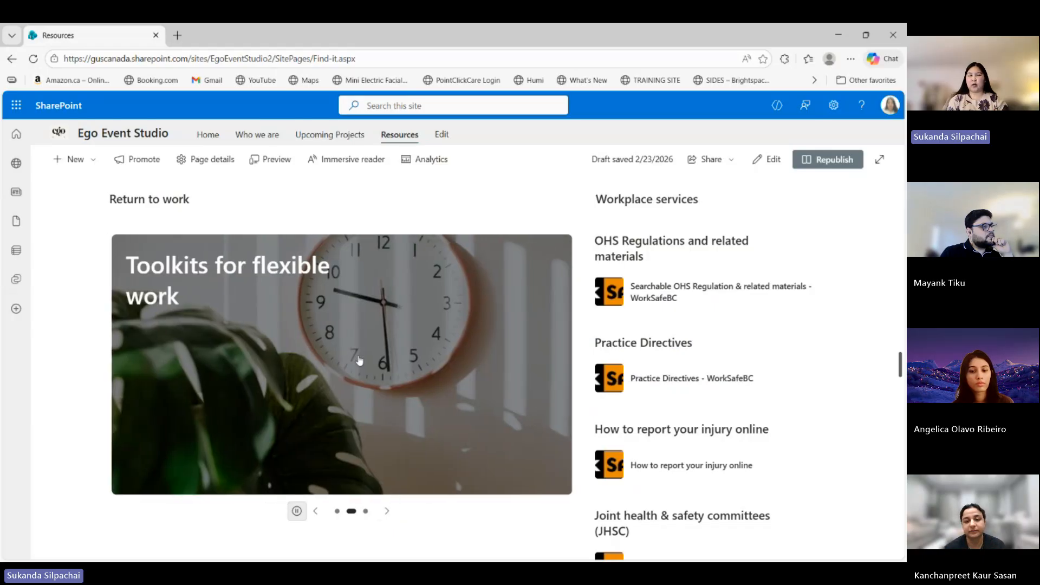
click(359, 360)
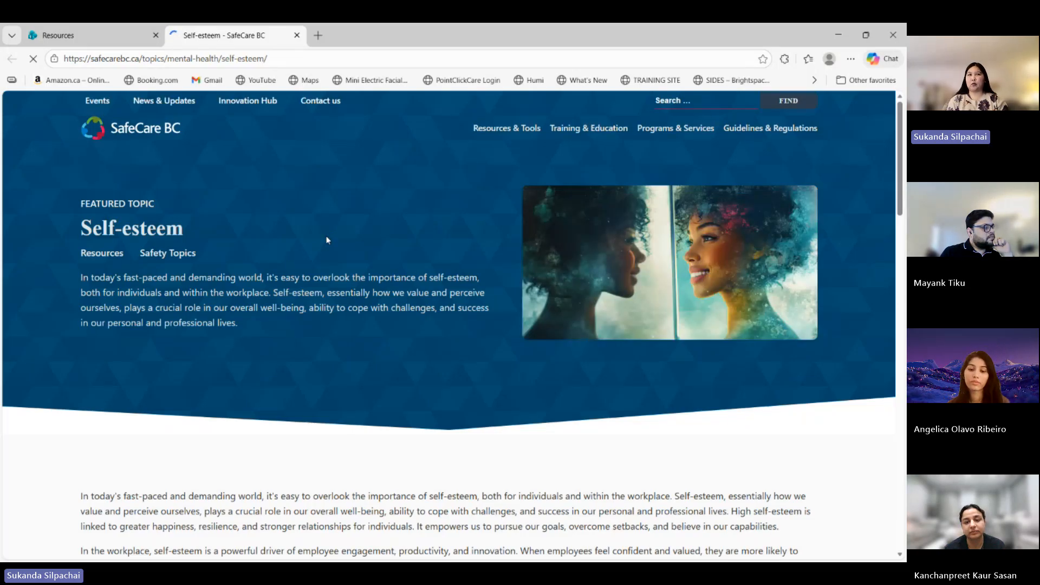
click(297, 36)
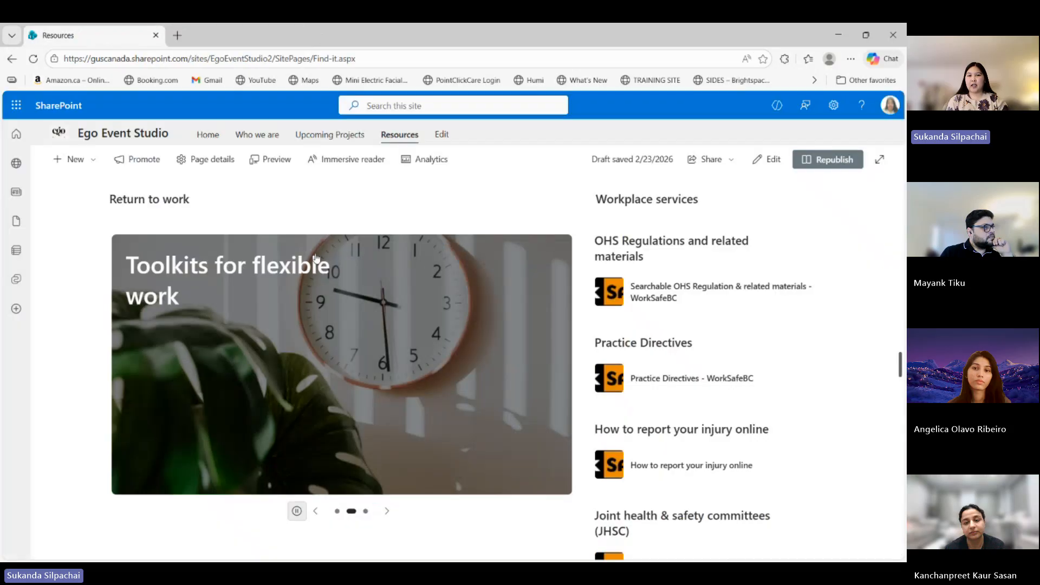
View the Leaves of absence page through the "Changes to medical and family leave policies" slide, and return to the Resources page
click(388, 511)
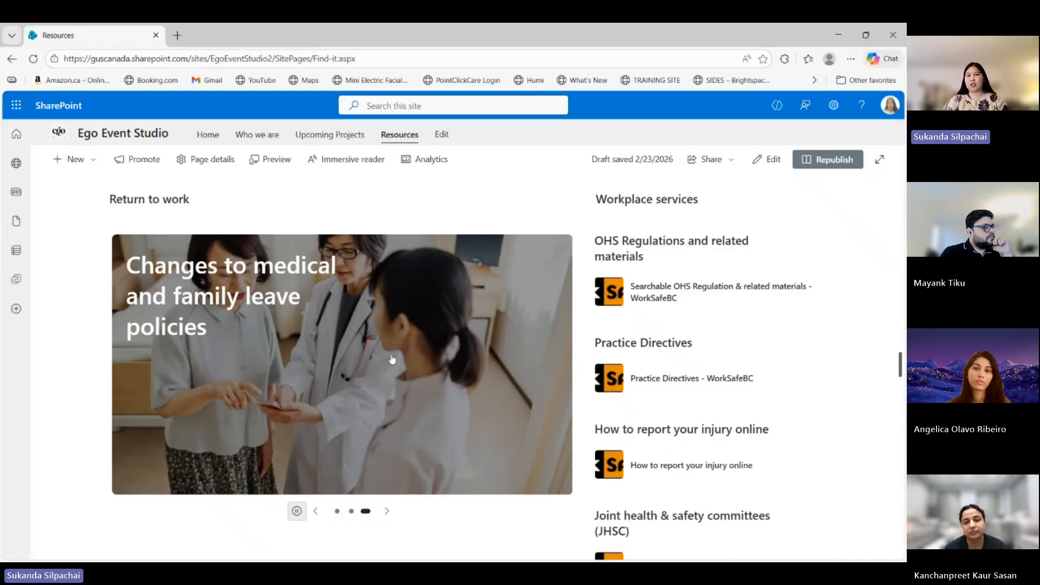
click(313, 361)
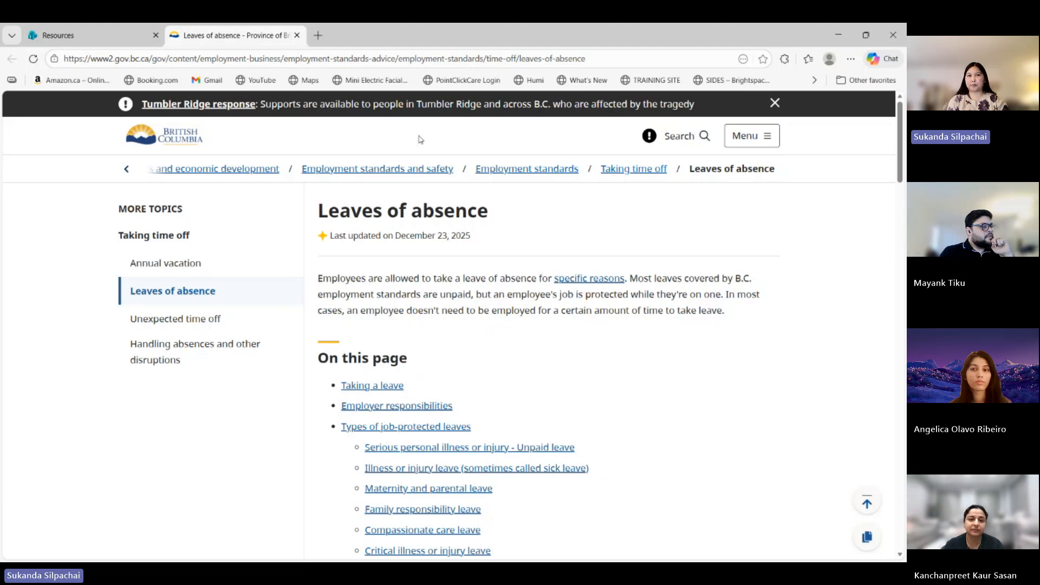
click(297, 35)
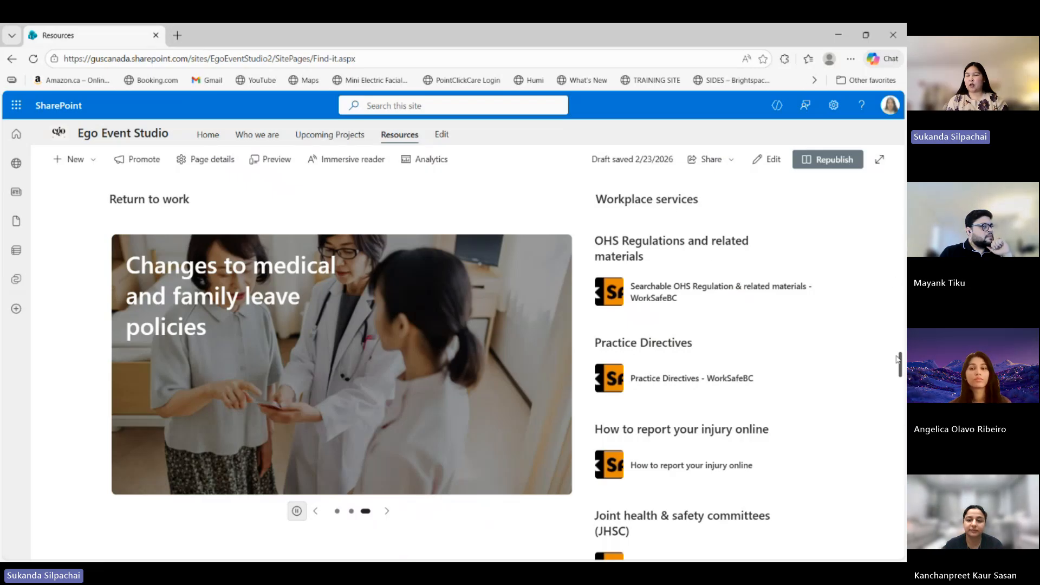
Open the WorkSafeBC Searchable OHS Regulation & related materials link under Workplace services, look through it, and close that page
drag(901, 364, 904, 370)
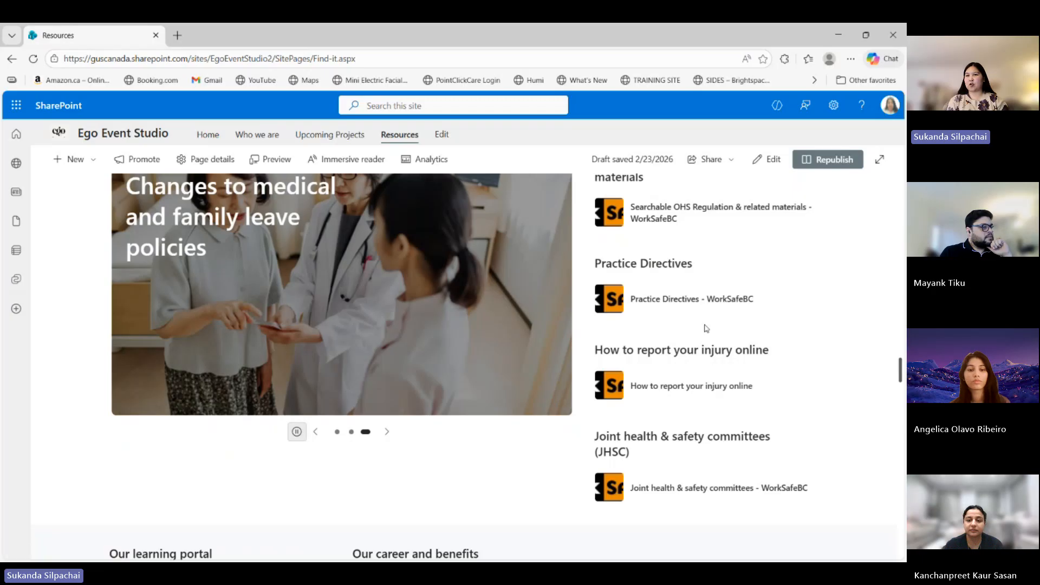
click(686, 216)
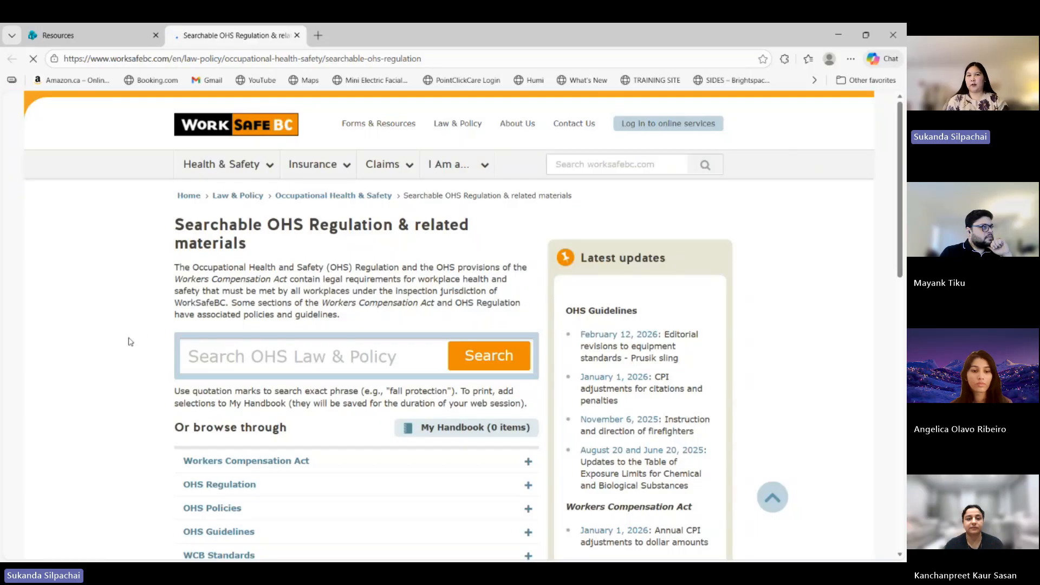
scroll(130, 341, down, 1)
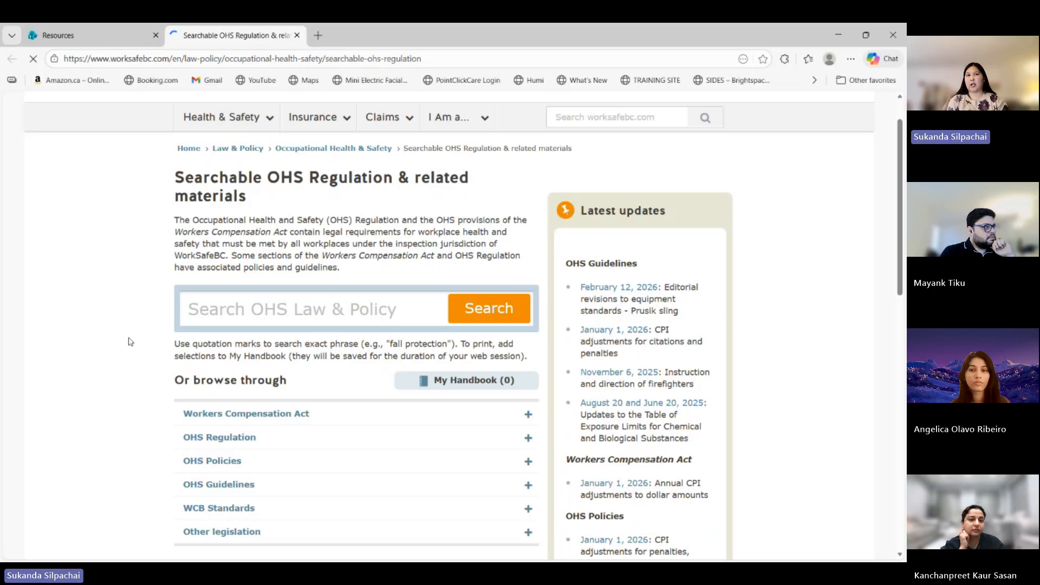
click(297, 35)
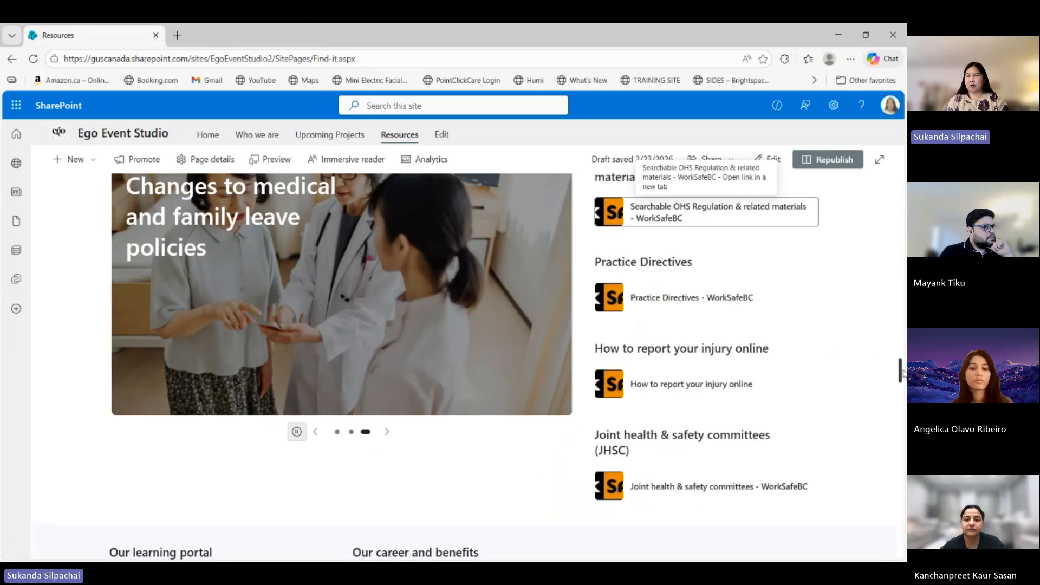
Open Performance and development under Our learning portal, look through the employee performance review templates, and close that page
drag(902, 373, 902, 402)
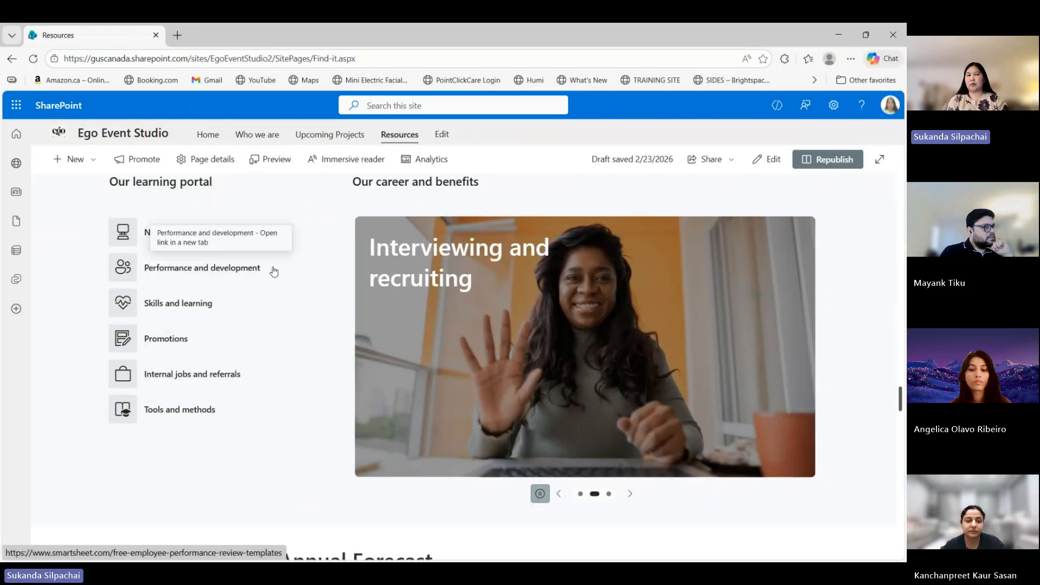
click(239, 272)
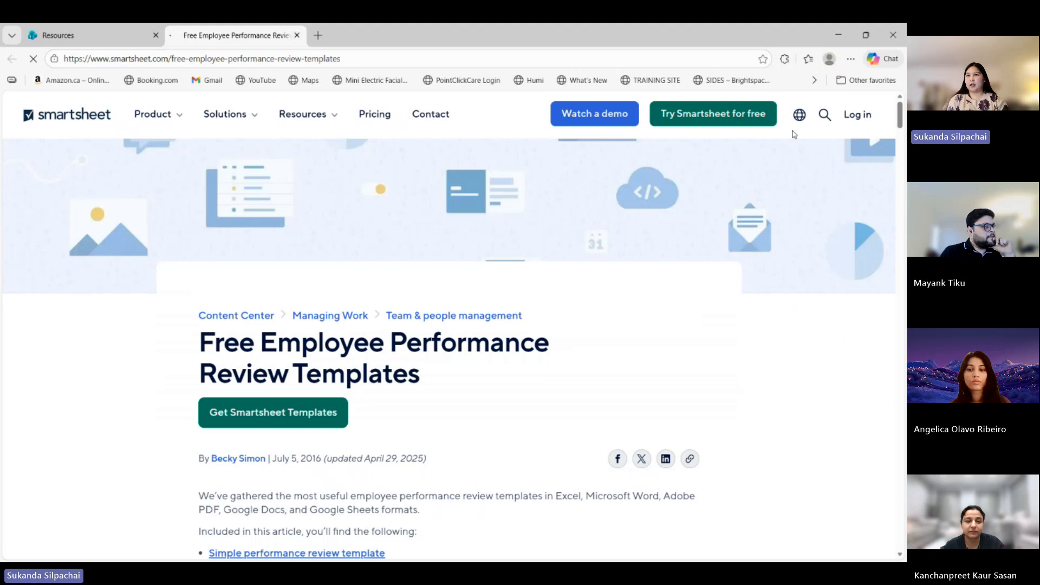
scroll(893, 119, down, 10)
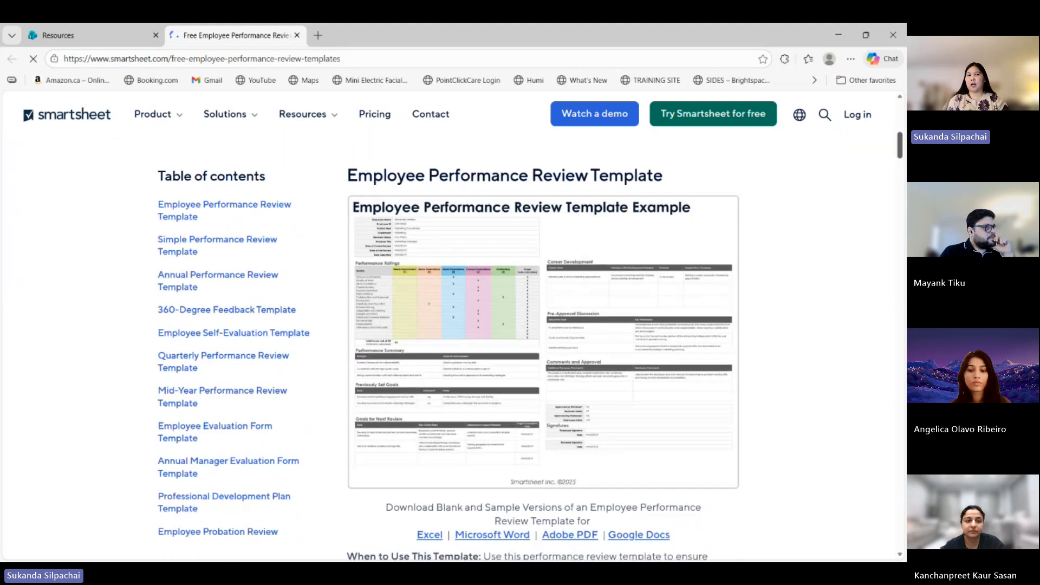
scroll(543, 347, down, 4)
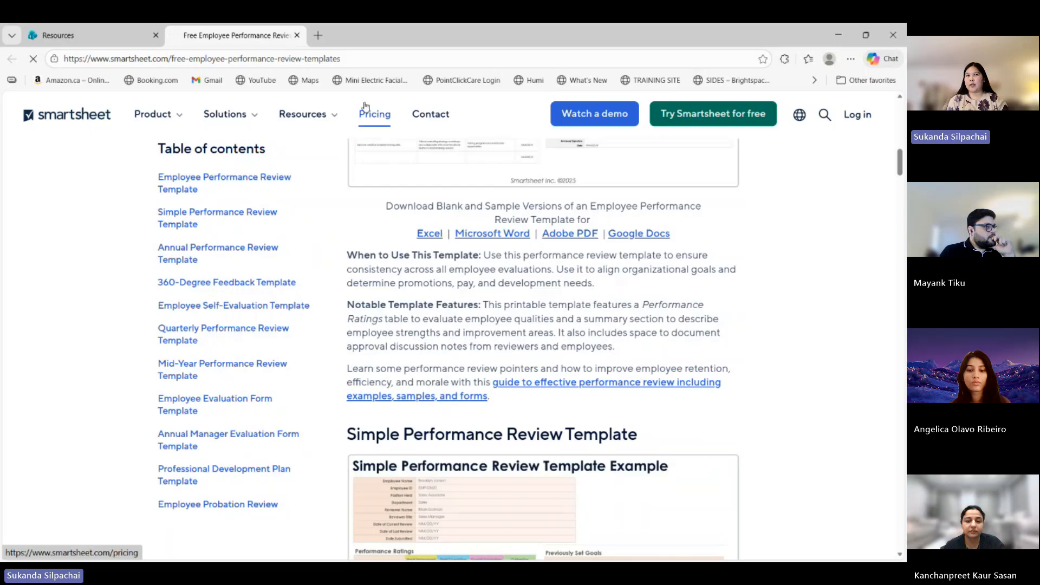
click(297, 35)
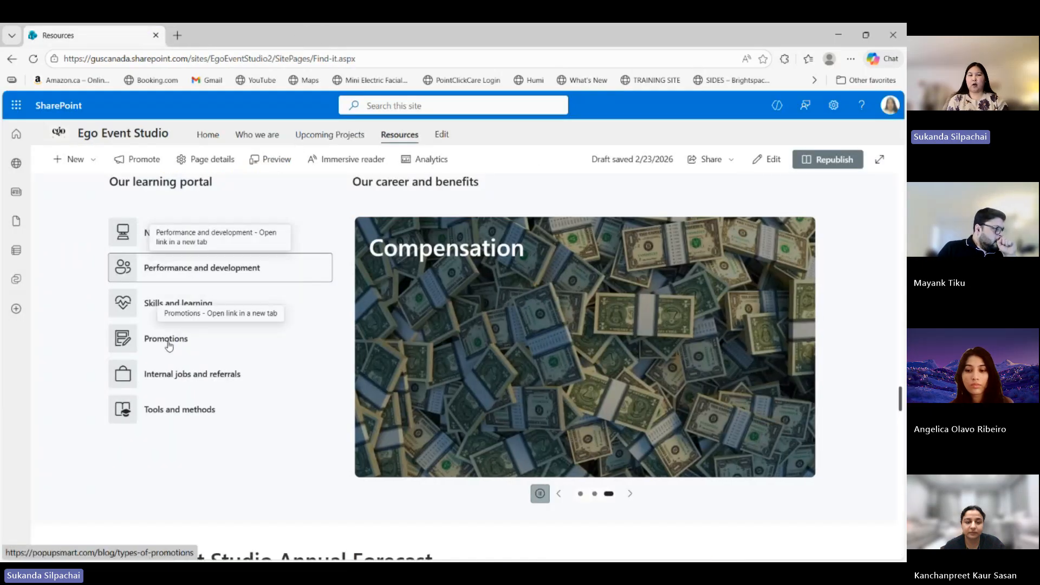
Briefly open Tools and methods, view the New employee orientation article under Our learning portal, and return to the Resources page
click(177, 414)
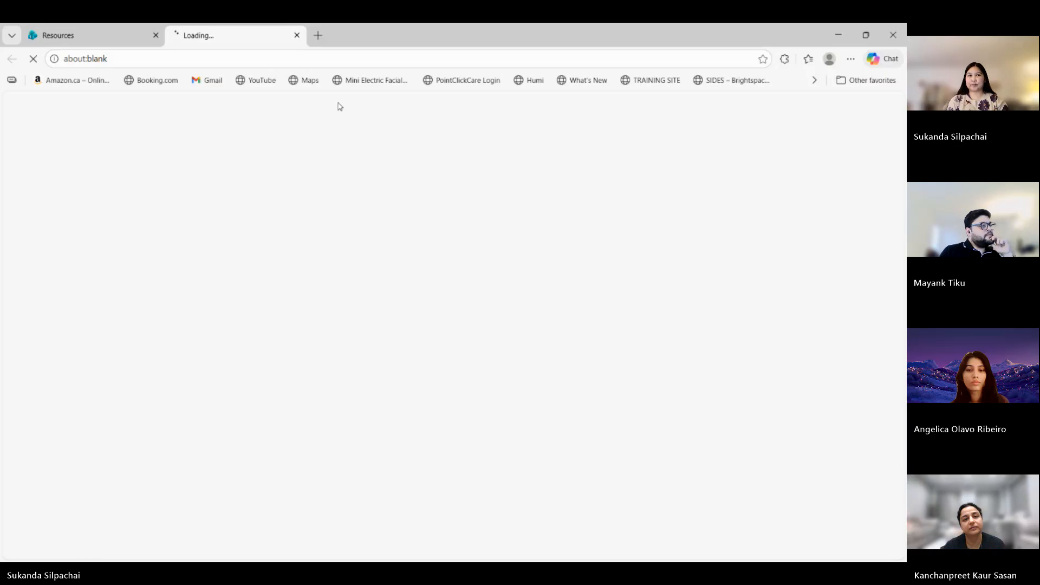
click(297, 36)
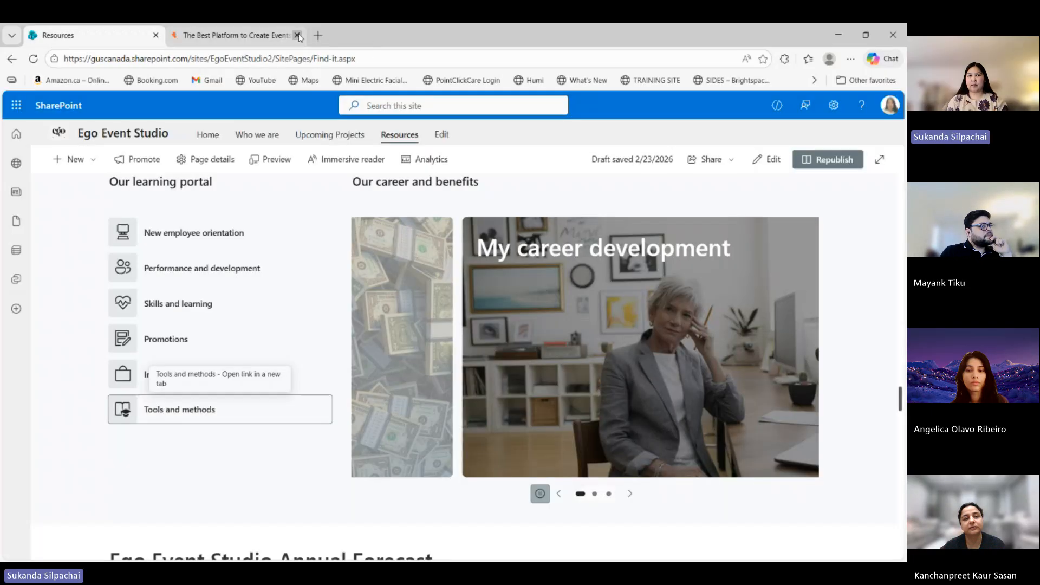
click(183, 234)
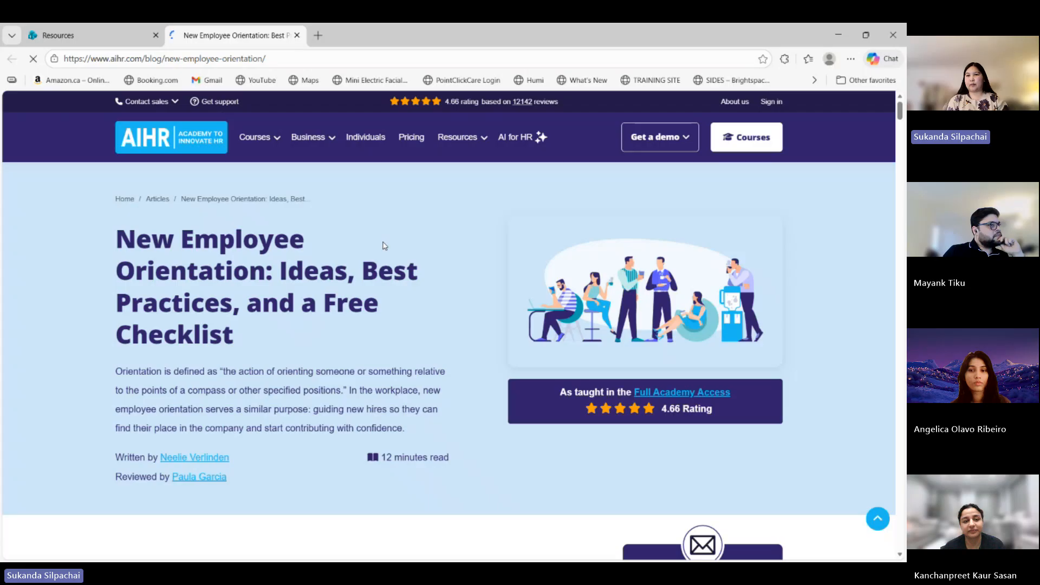
scroll(902, 111, down, 10)
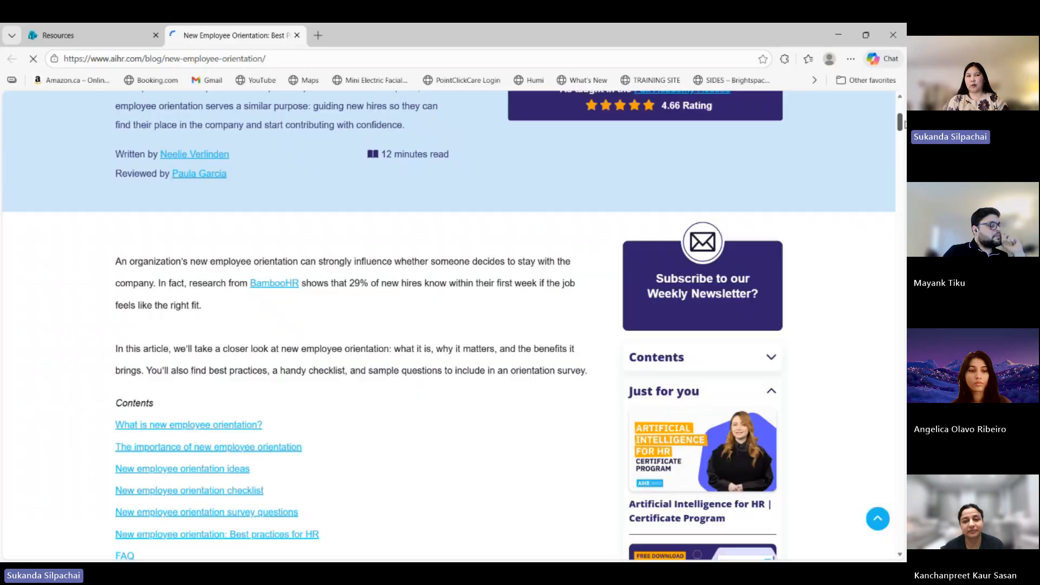
scroll(358, 325, down, 8)
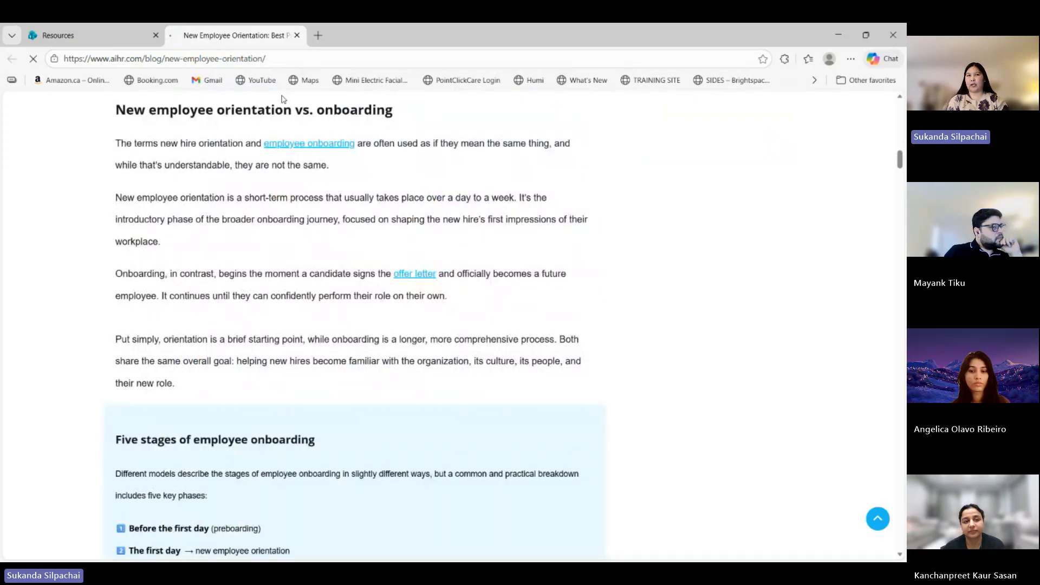
key(ctrl+w)
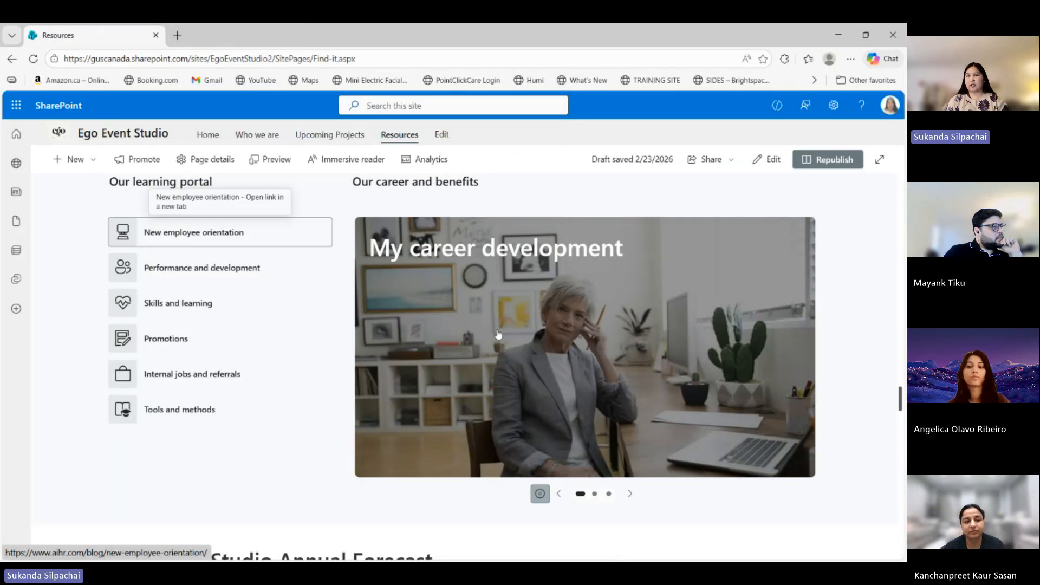
View the pages behind the My career development and Compensation slides under Our career and benefits, closing each one after viewing
click(548, 261)
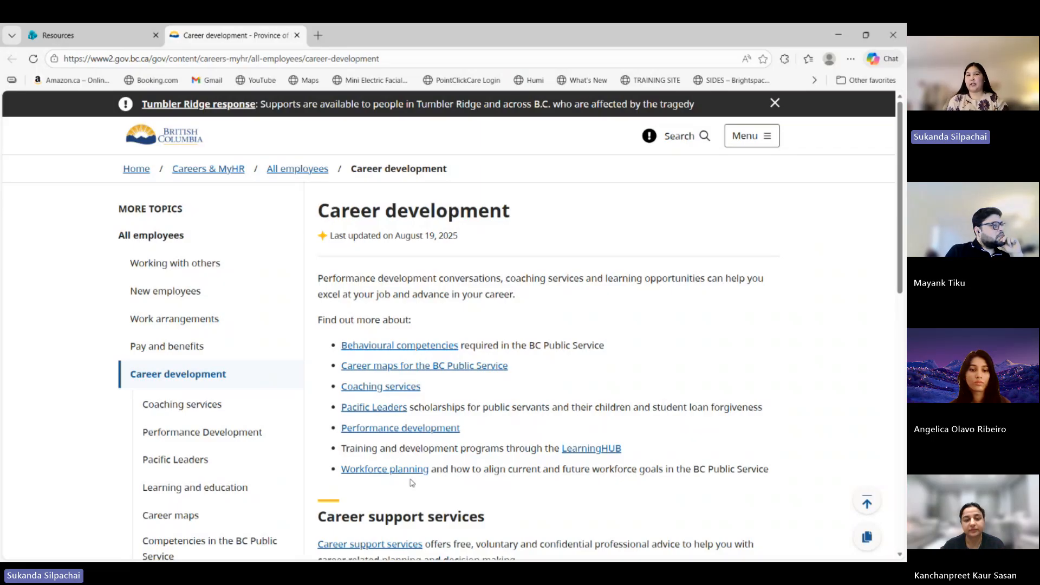
click(297, 35)
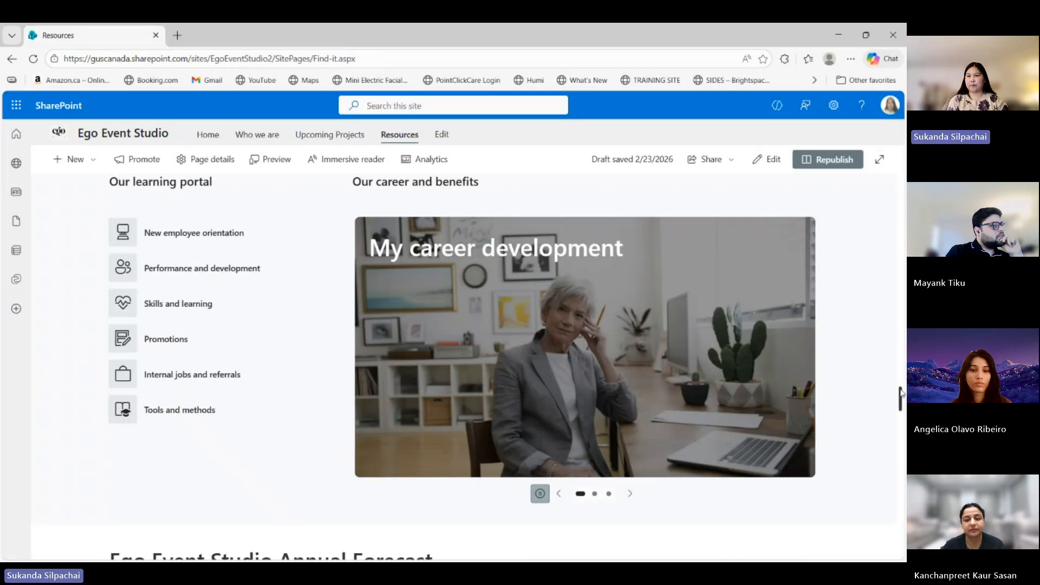
click(630, 494)
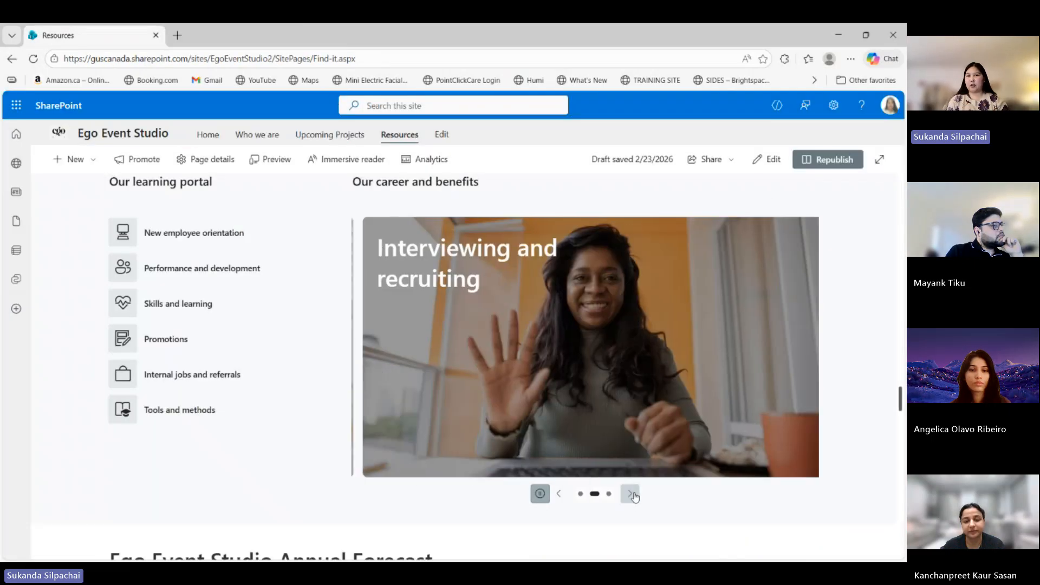
click(630, 494)
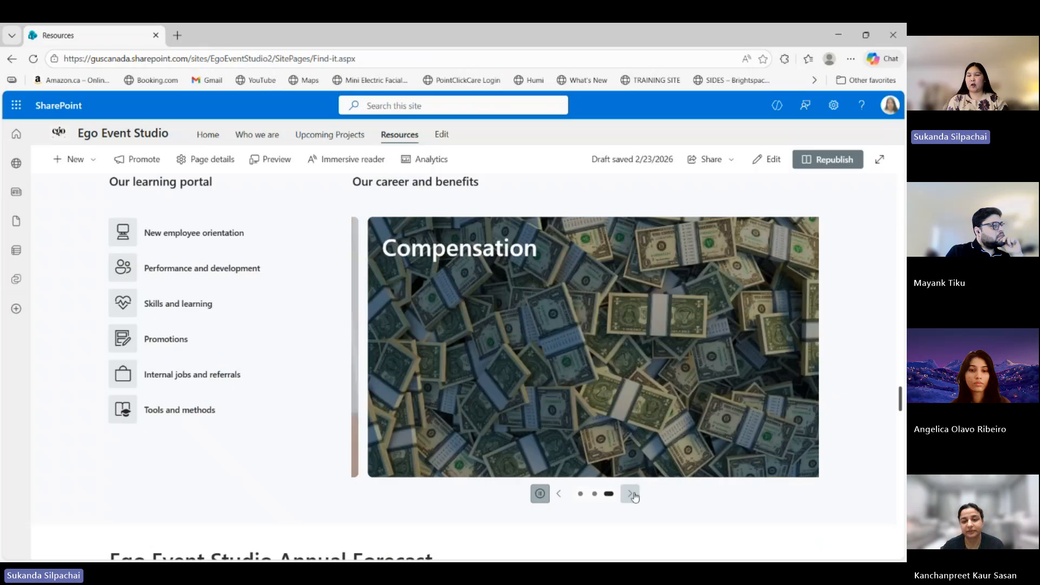
click(520, 334)
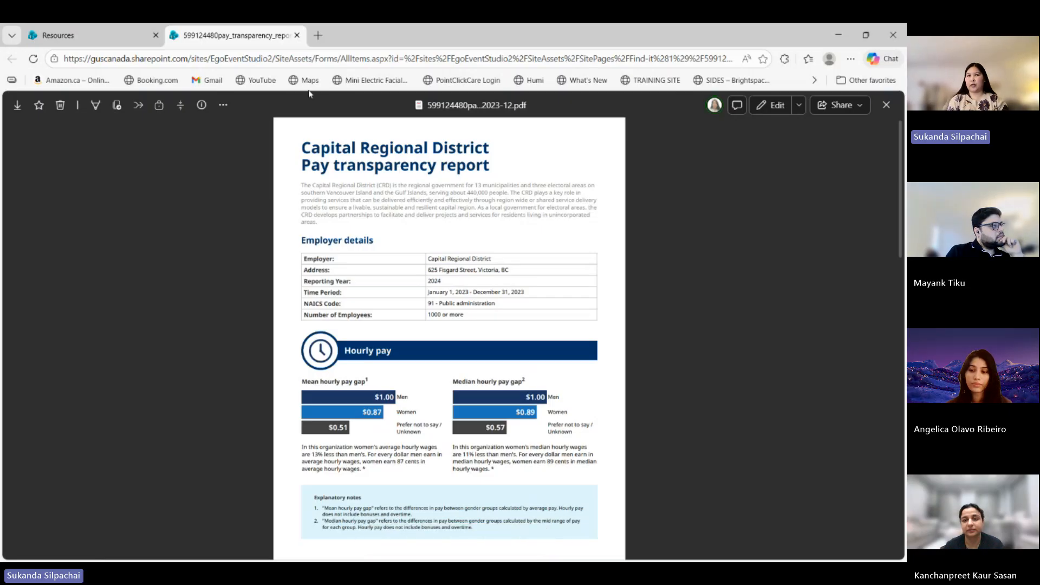
click(297, 35)
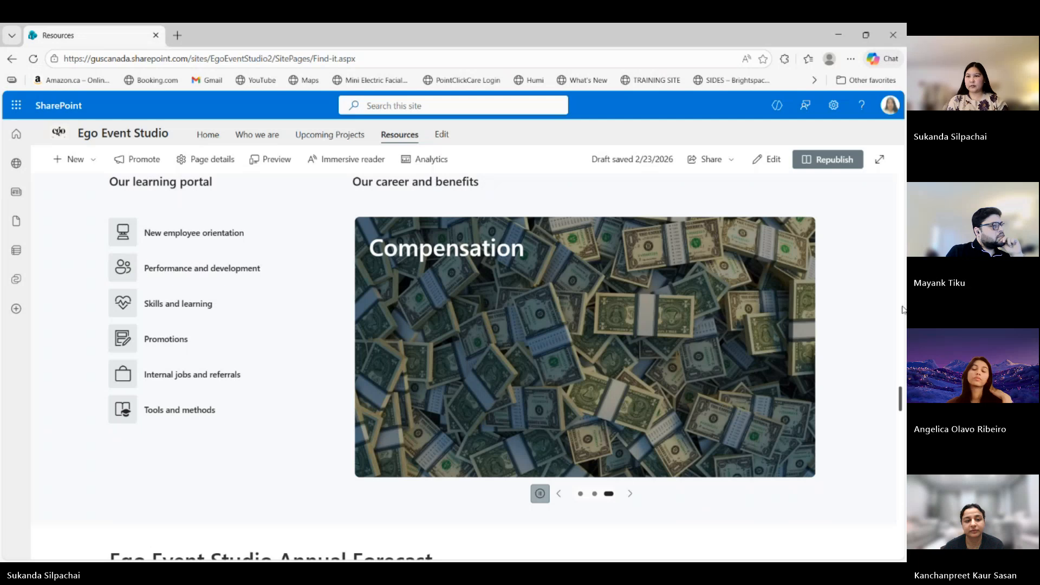
Show the Ego Event Studio Annual Forecast posters and the Our Trackers, Our Vendors and Our Enjoy Moment sections
drag(902, 396, 902, 418)
scroll(893, 413, down, 1)
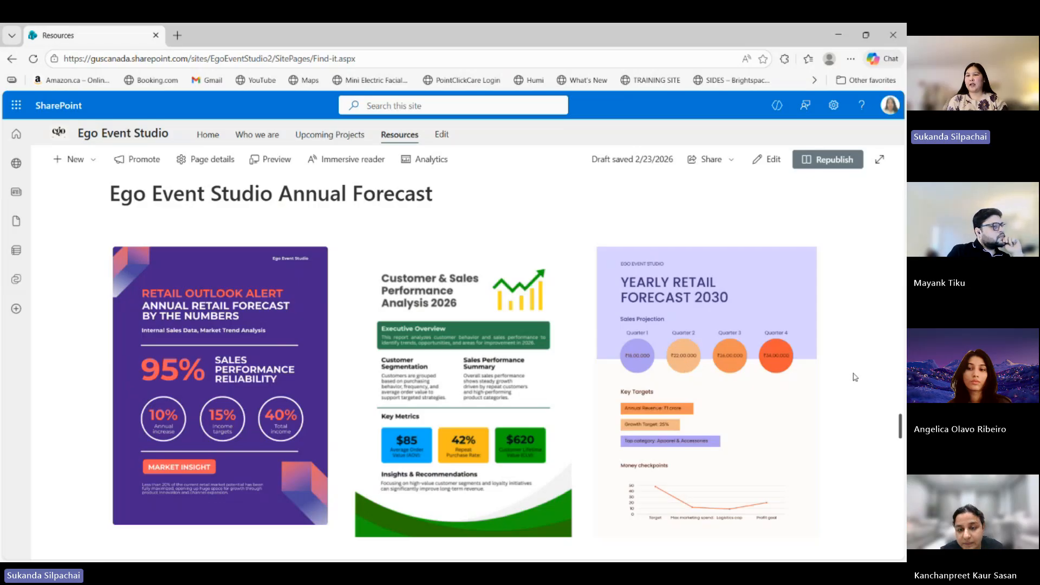
drag(902, 426, 905, 453)
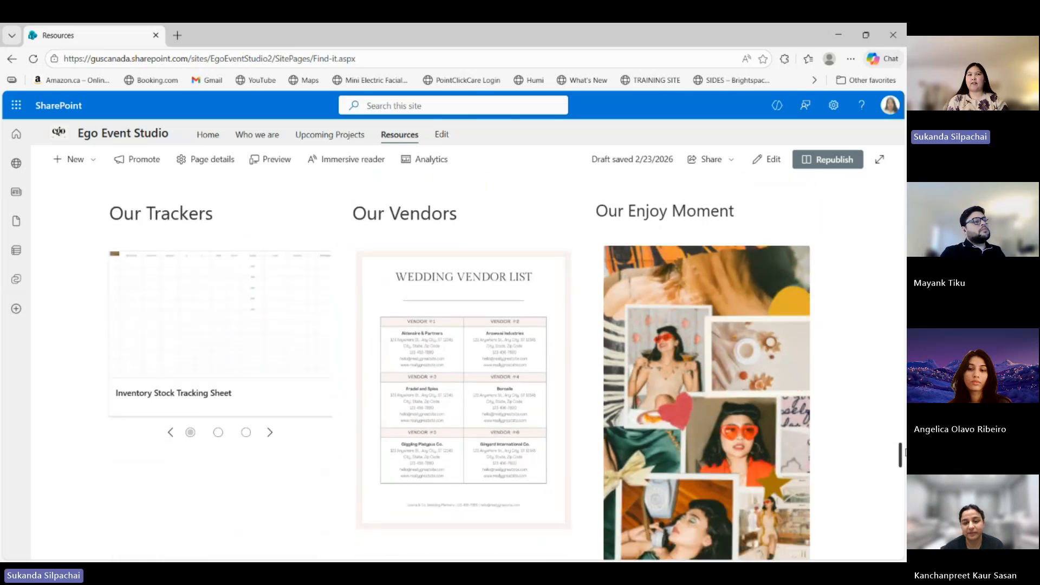
Review the Budget Tracking Sheet's charts and monthly items from Our Trackers, close it, and return the carousel to the Inventory Stock Tracking Sheet
click(268, 432)
click(269, 432)
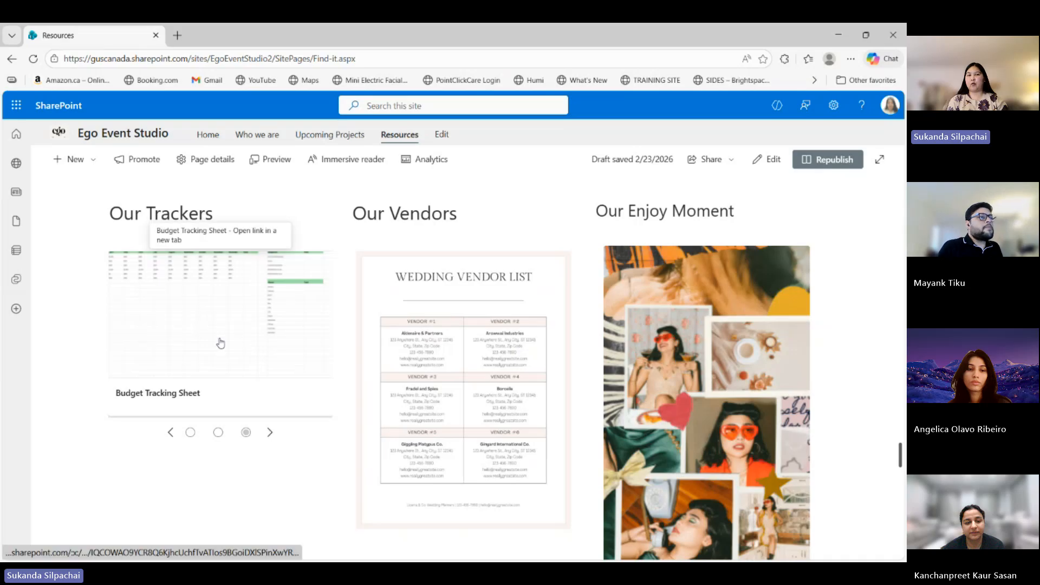
click(220, 342)
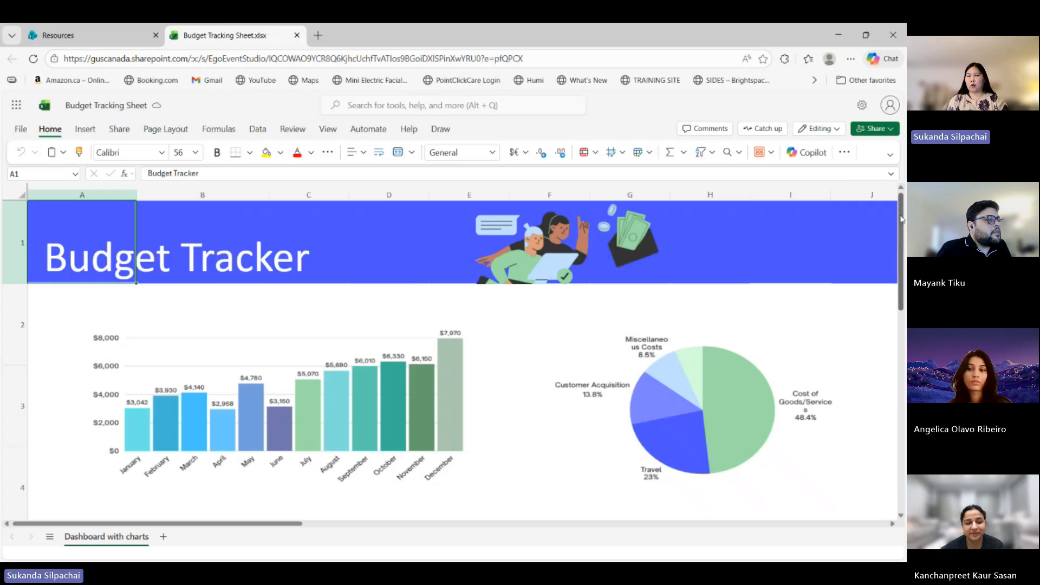
scroll(901, 220, down, 5)
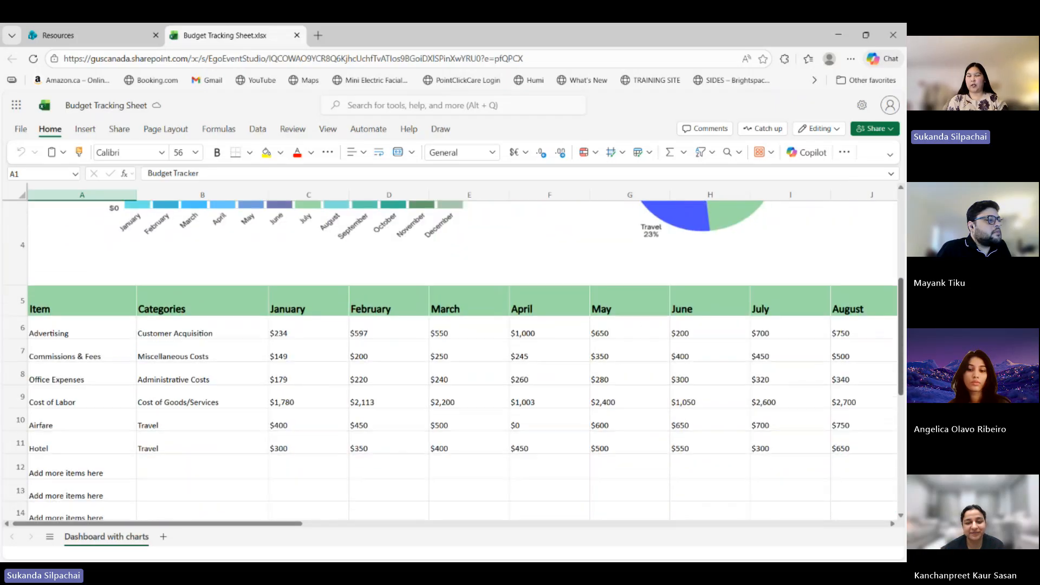
drag(901, 317, 902, 328)
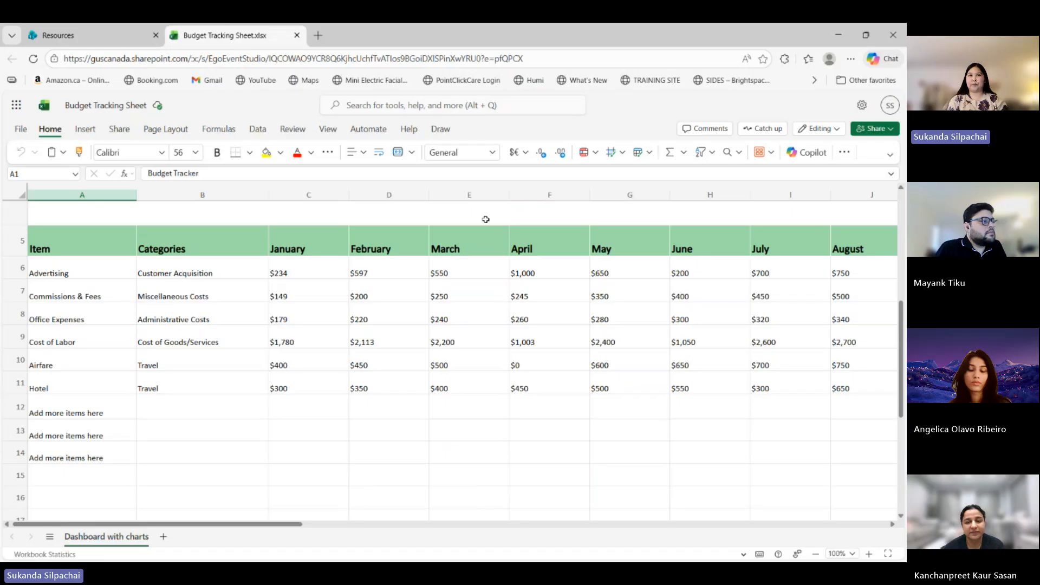
click(297, 35)
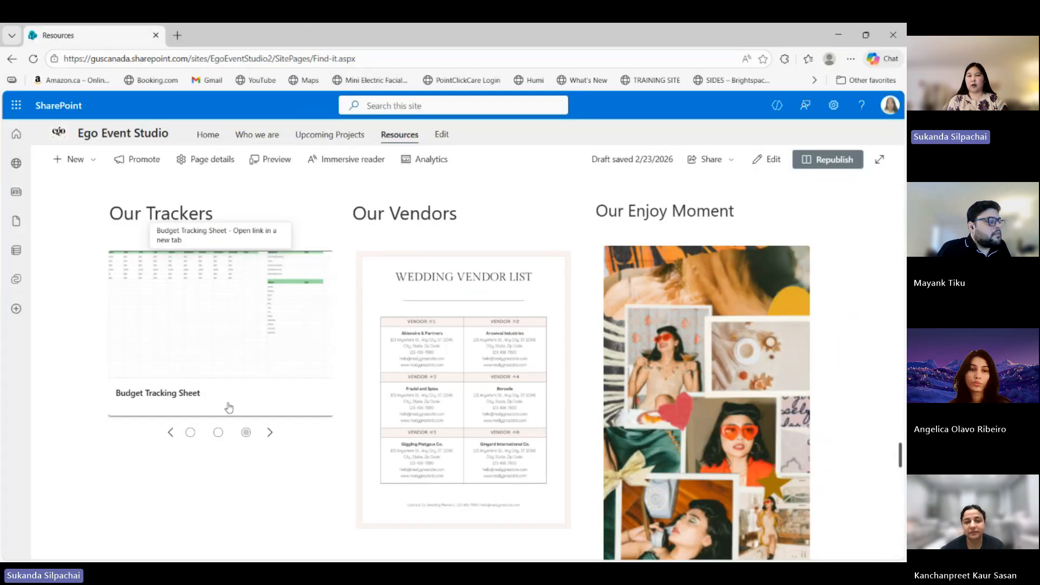
click(172, 434)
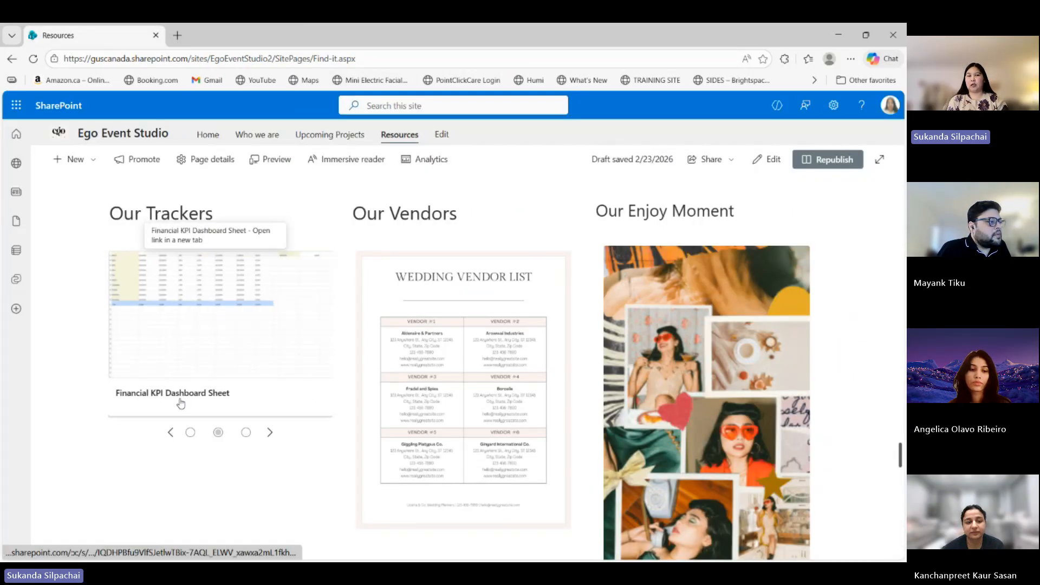
click(171, 433)
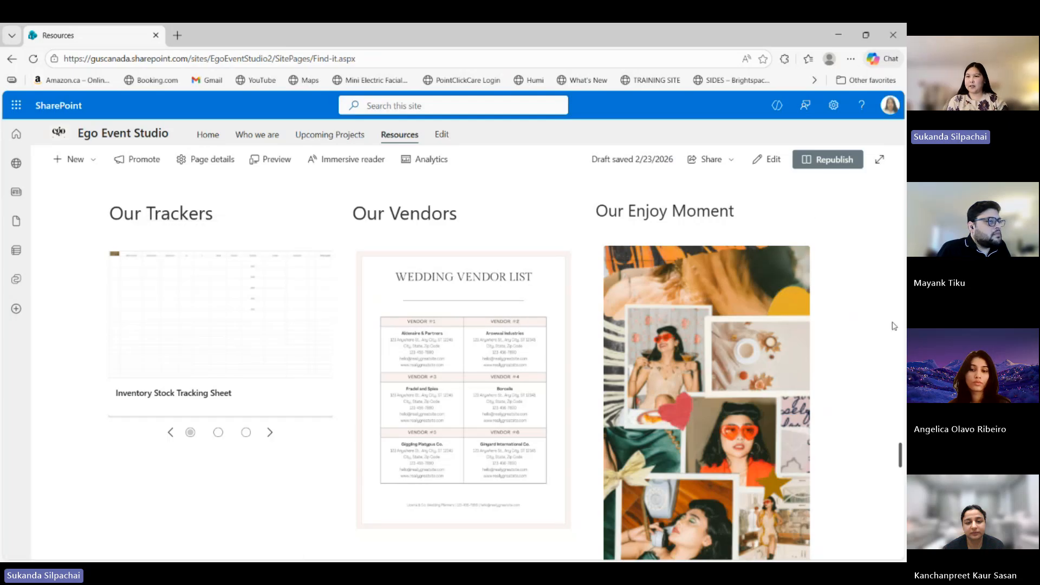
Review the Our Connection with Return customers section, including the wedding services brochure, customer testimonials and feedback cards
scroll(891, 428, down, 2)
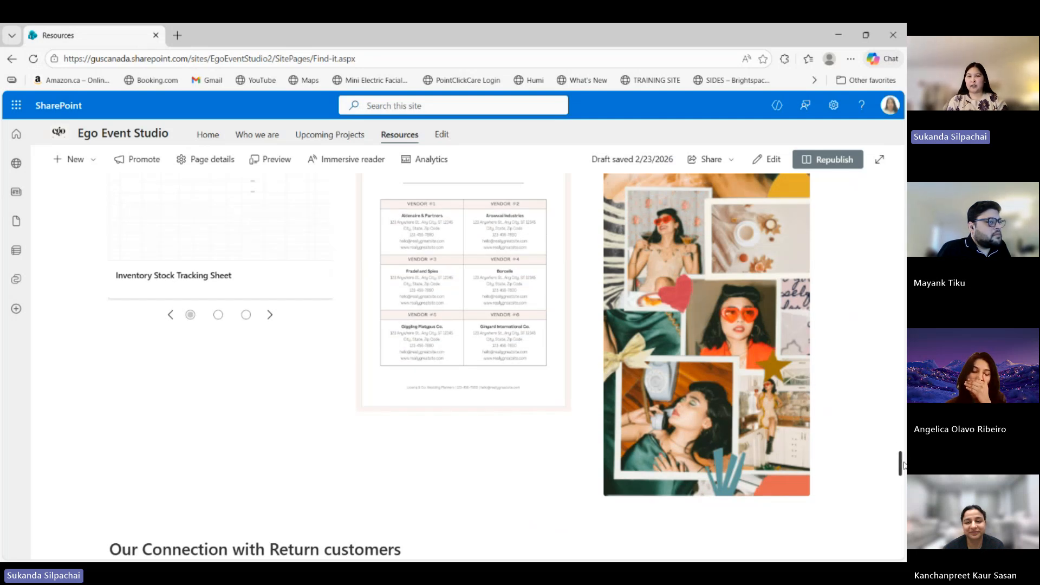
drag(901, 465, 904, 508)
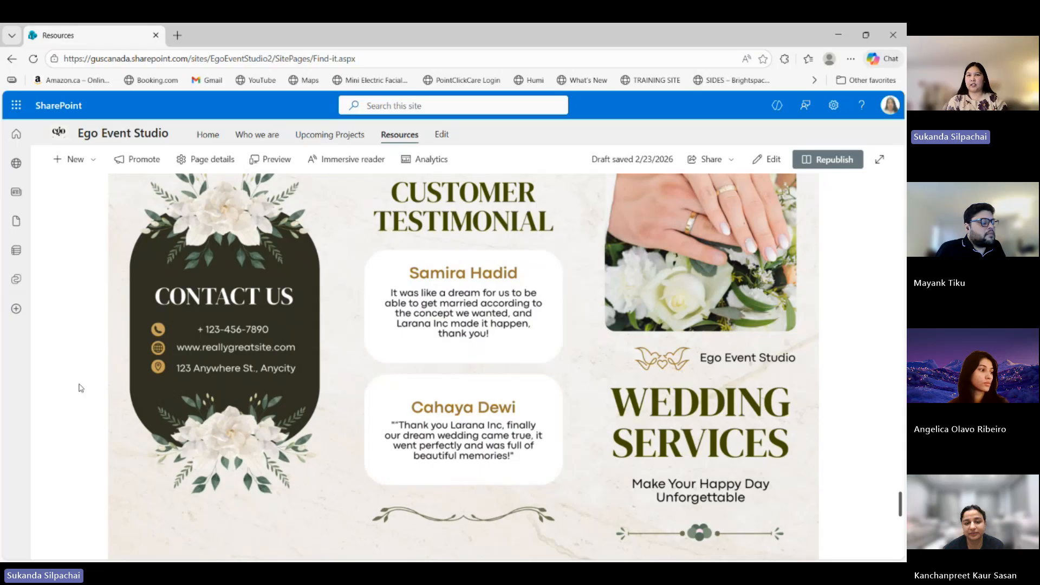
scroll(80, 388, down, 4)
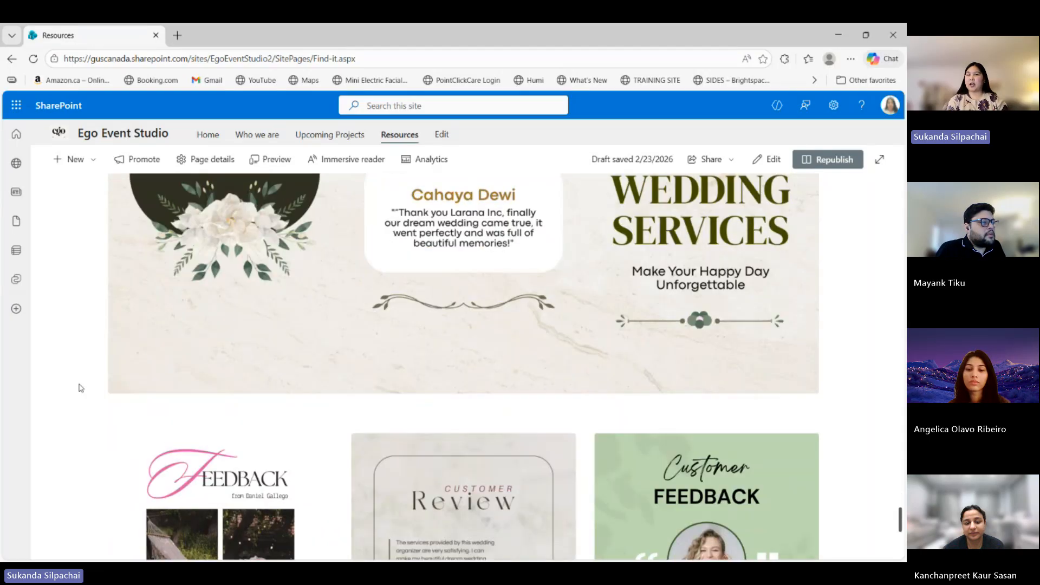
scroll(80, 388, down, 4)
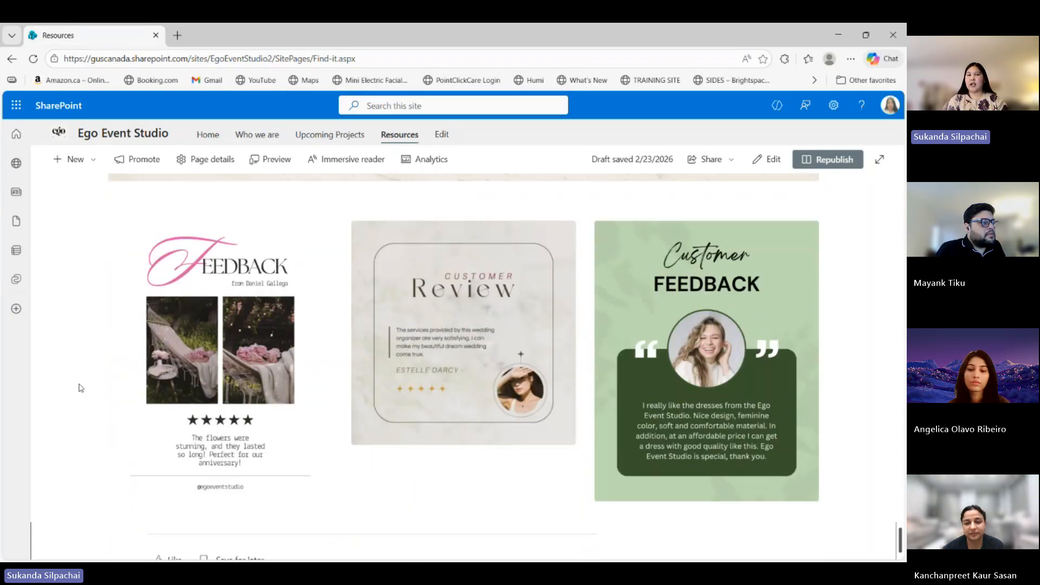